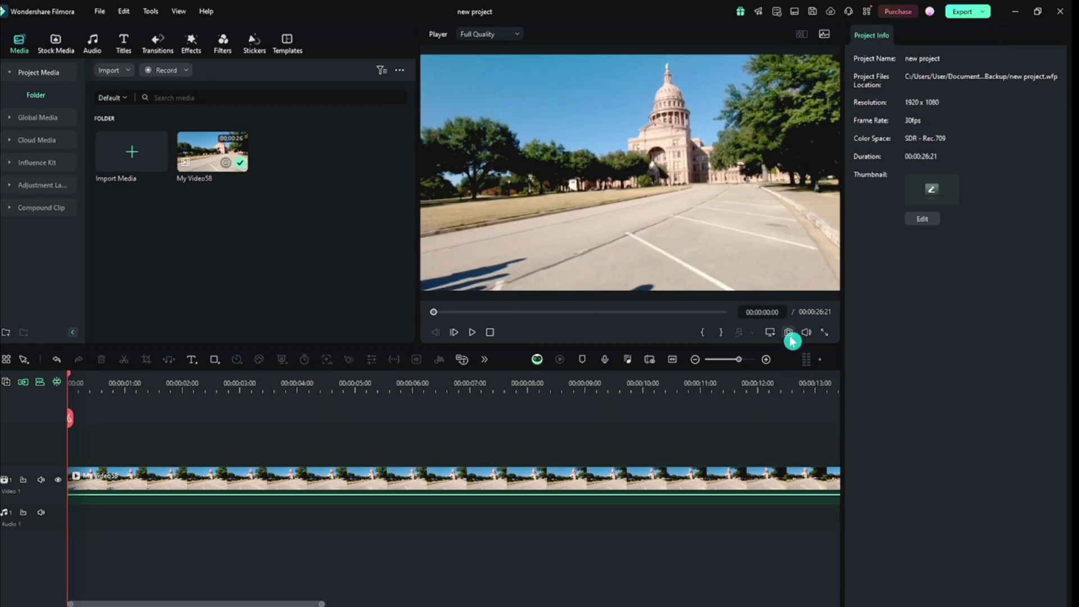
# Take a PNG snapshot of the video's first frame, then open the snapshot file from its folder in Windows Photos.
pyautogui.click(789, 333)
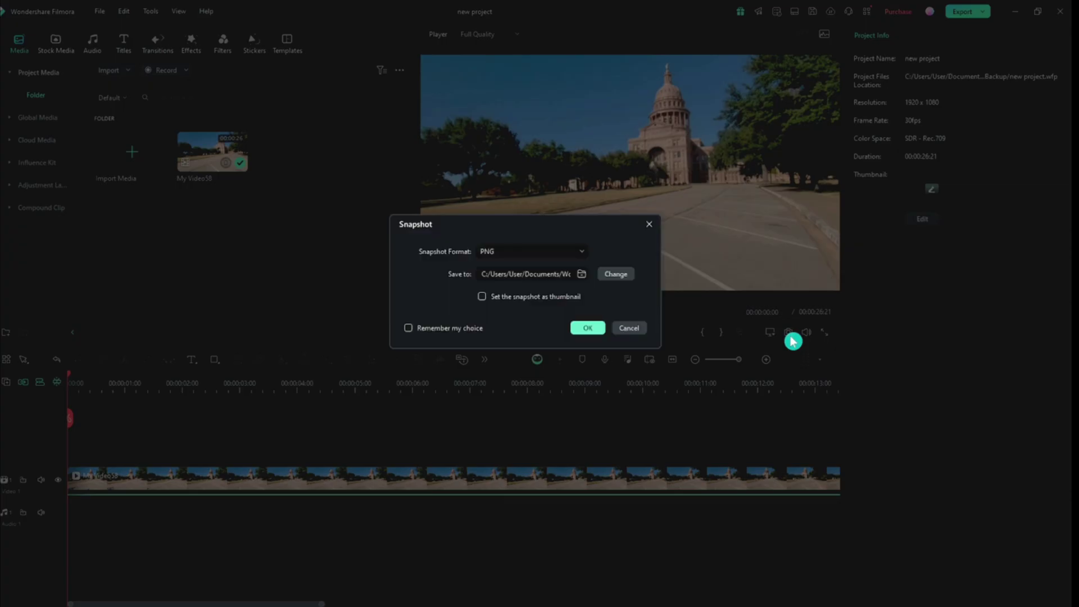
pyautogui.click(595, 335)
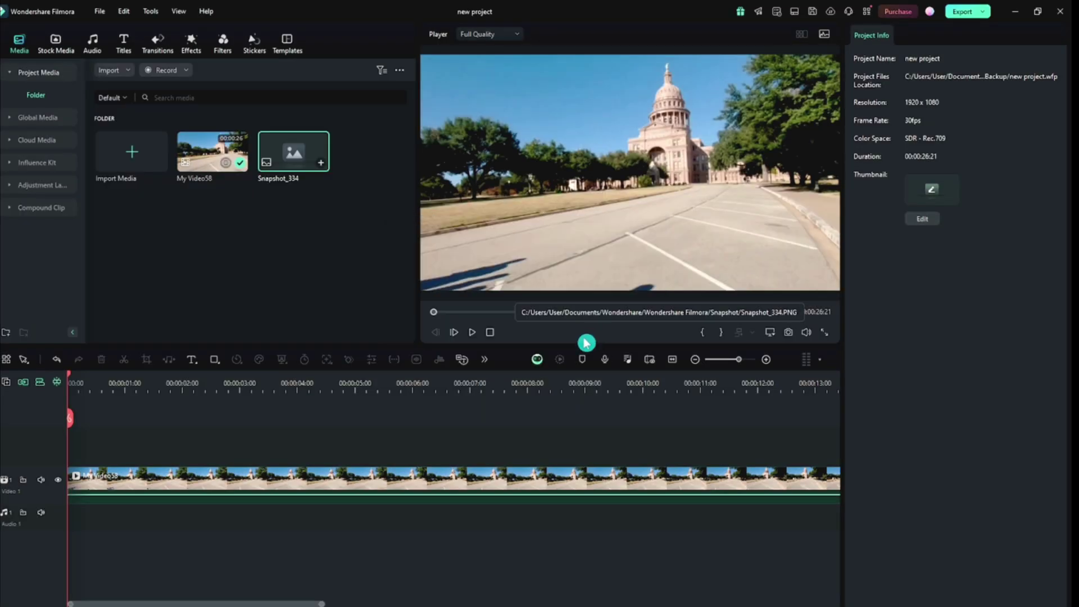
pyautogui.rightClick(292, 155)
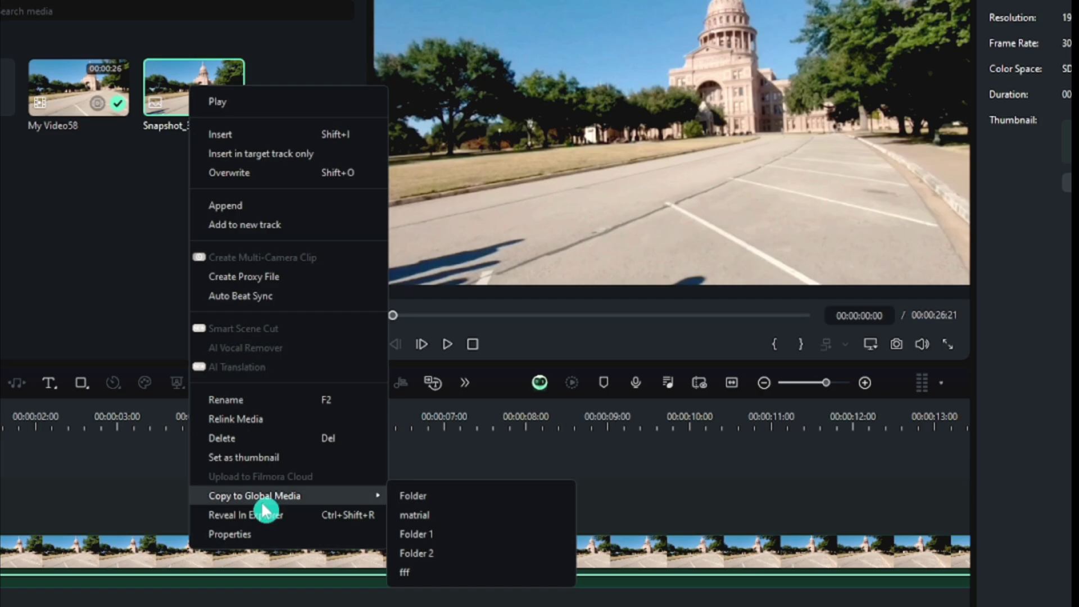
pyautogui.click(267, 488)
pyautogui.doubleClick(195, 139)
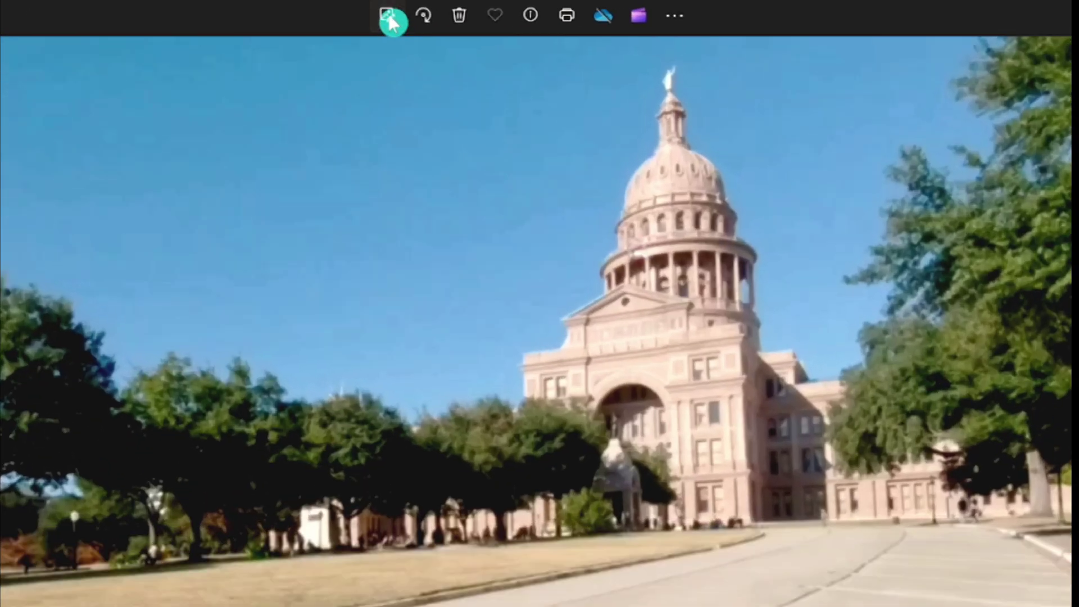
# Remove the sky background from Snapshot_334 and save the result as a separate copy named Snapshot_334d.
pyautogui.click(392, 21)
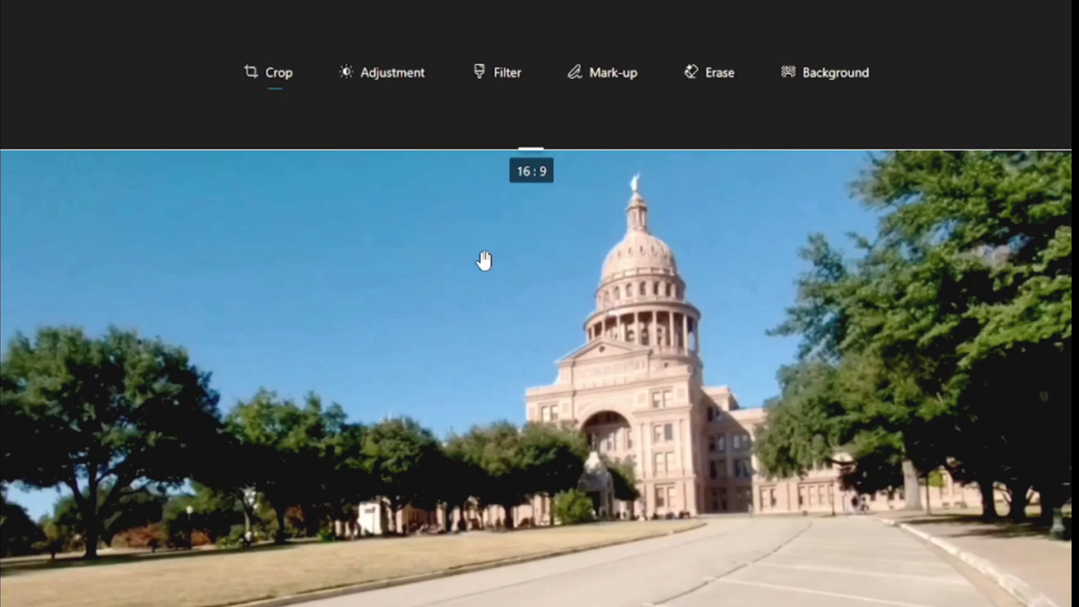
pyautogui.click(828, 78)
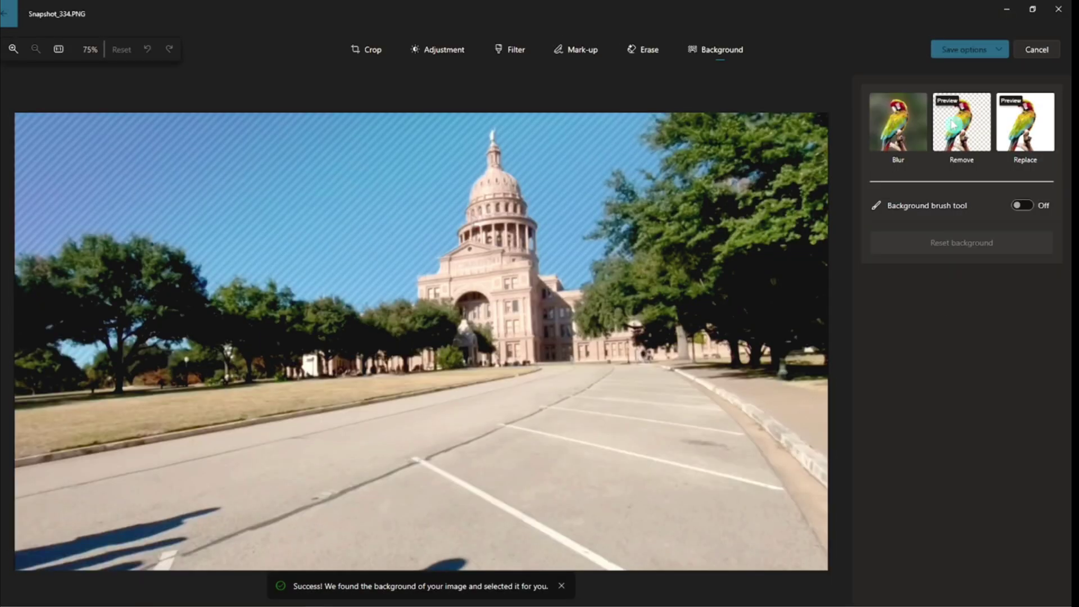
pyautogui.click(949, 115)
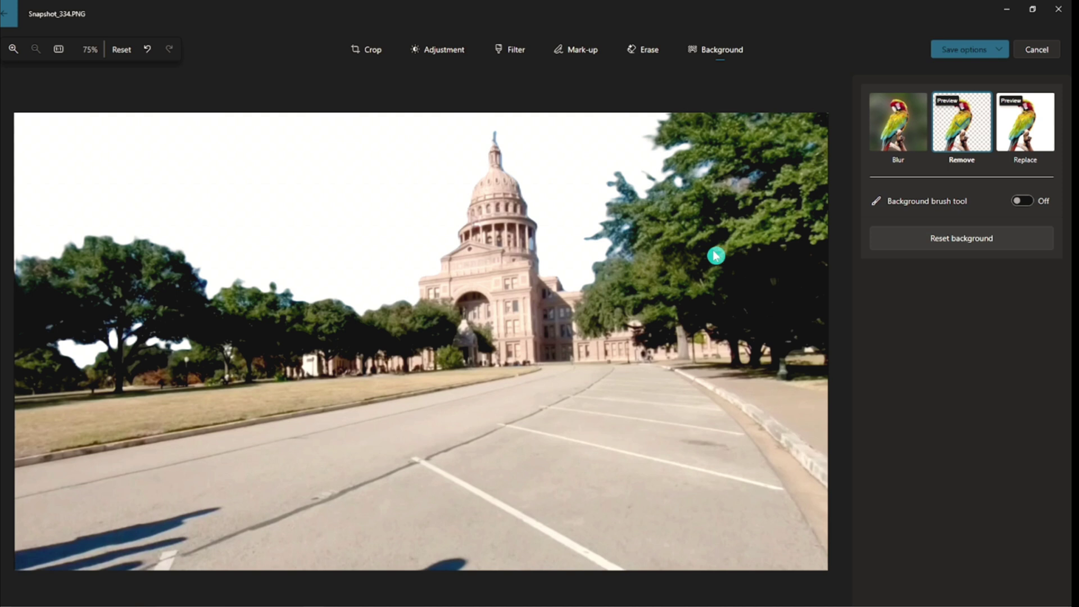
pyautogui.click(1004, 50)
pyautogui.click(975, 72)
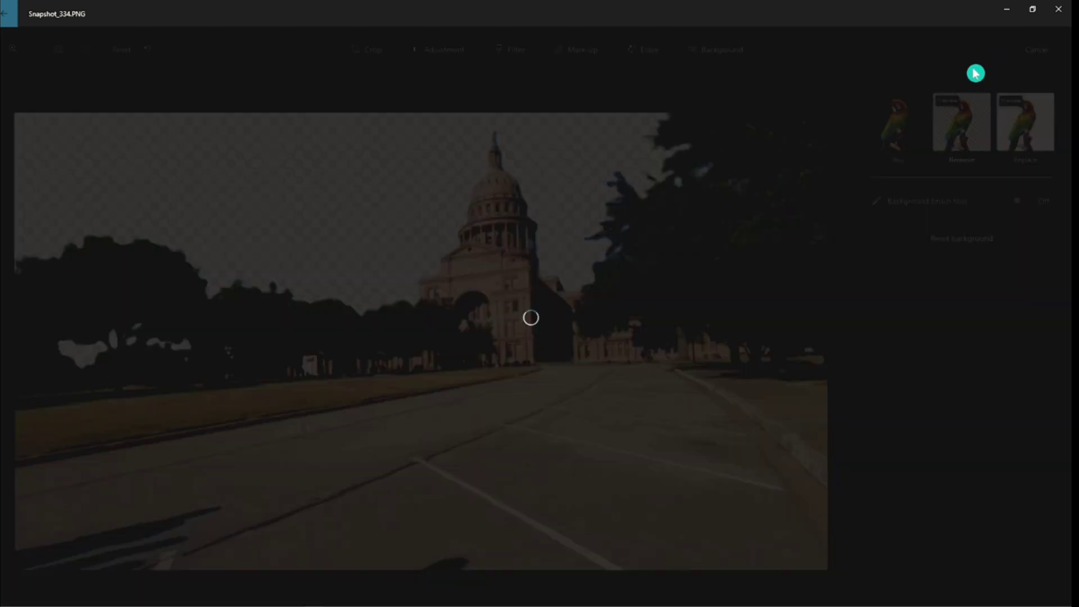
pyautogui.click(435, 286)
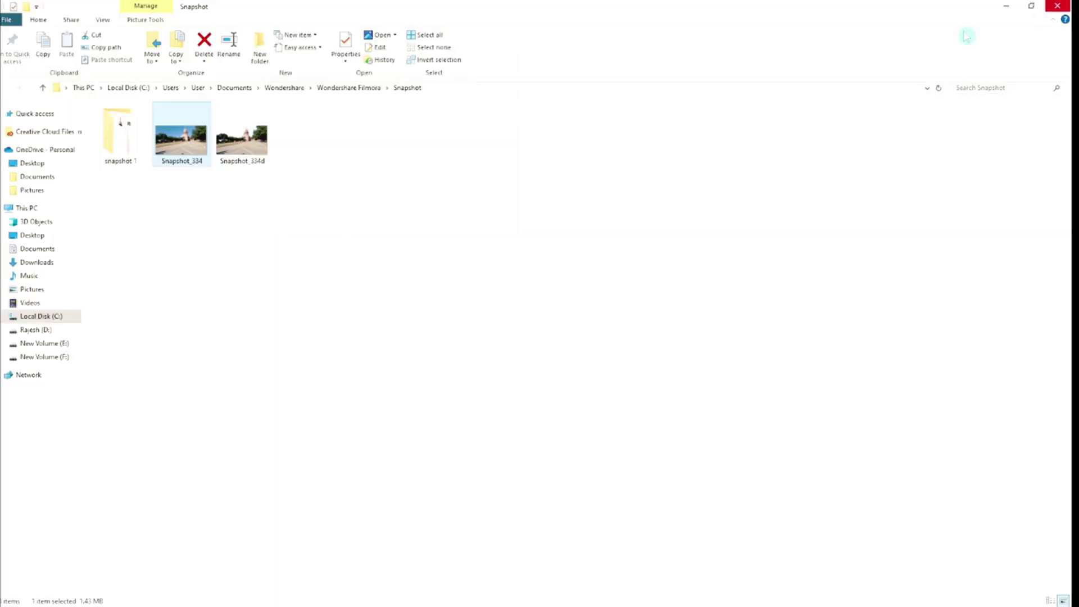
# Import Snapshot_334d into the project, place it on the track above My Video58 and hide the video's track.
pyautogui.moveTo(241, 137); pyautogui.dragTo(129, 545)
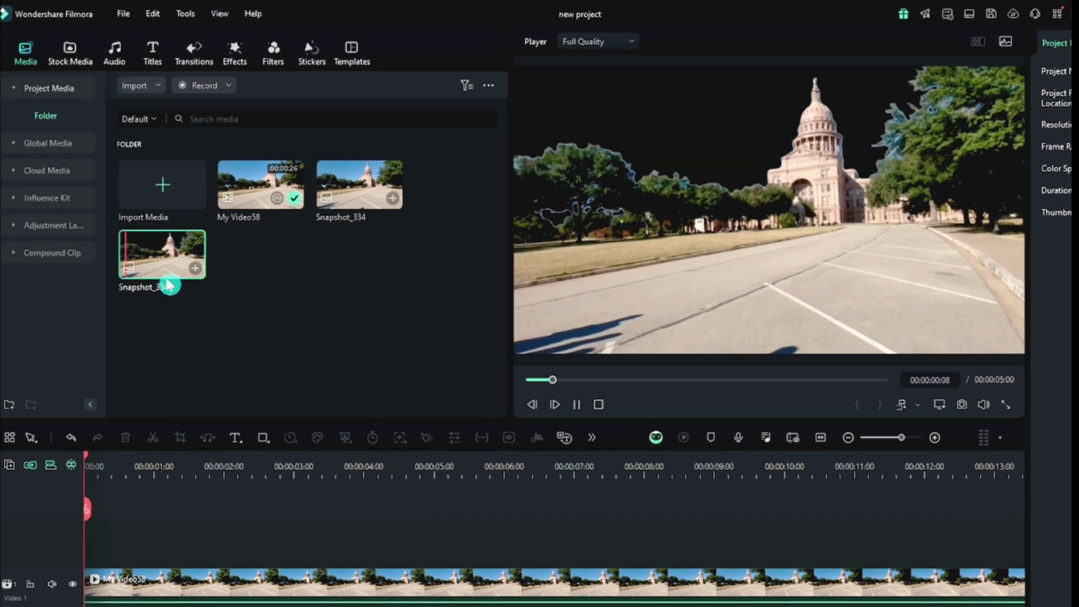
pyautogui.click(164, 264)
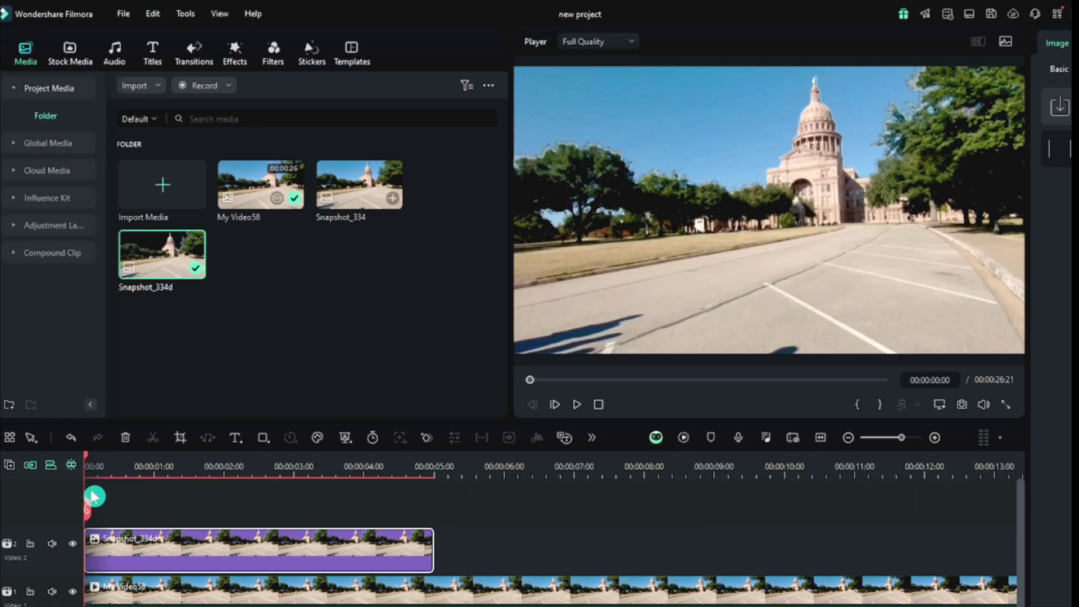
pyautogui.click(73, 592)
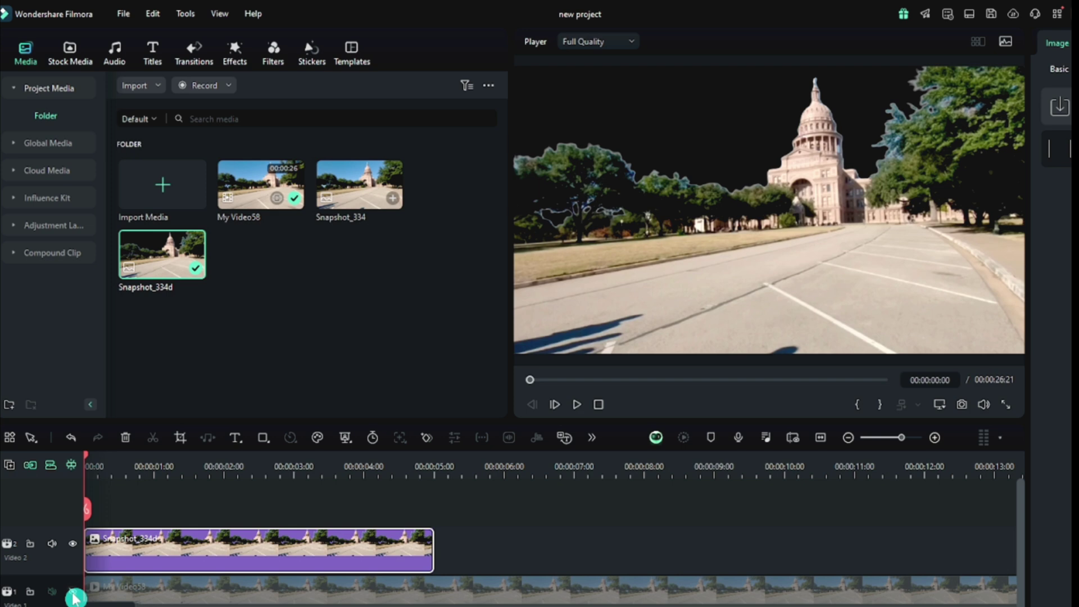
# Isolate the columned ring below the capitol dome with a pen-drawn mask on Snapshot_334d and take a snapshot of it.
pyautogui.moveTo(118, 474); pyautogui.dragTo(246, 473)
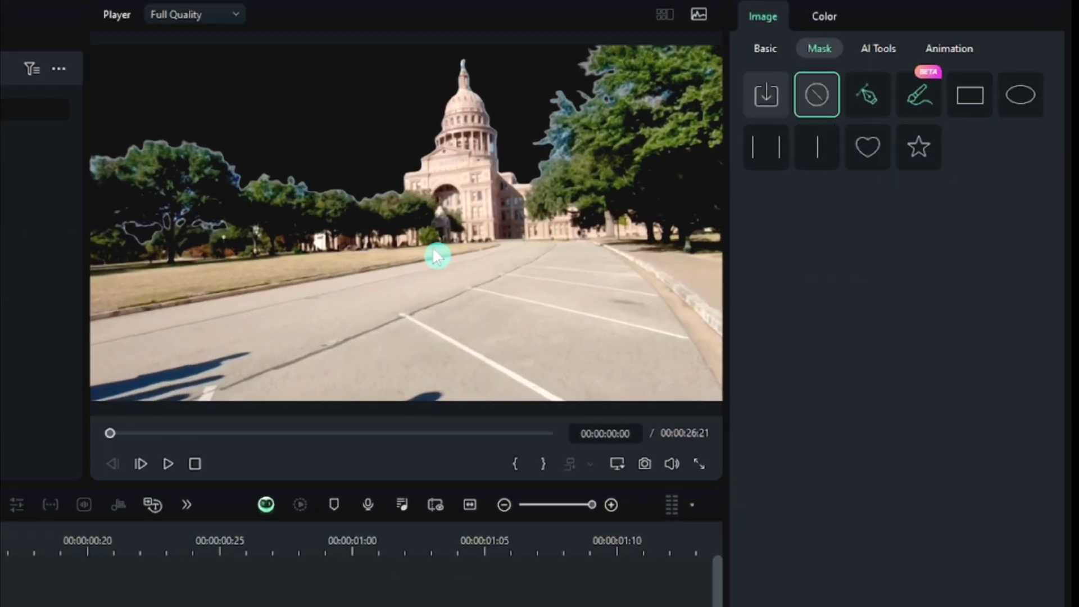
pyautogui.click(482, 269)
pyautogui.scroll(5, 481, 261)
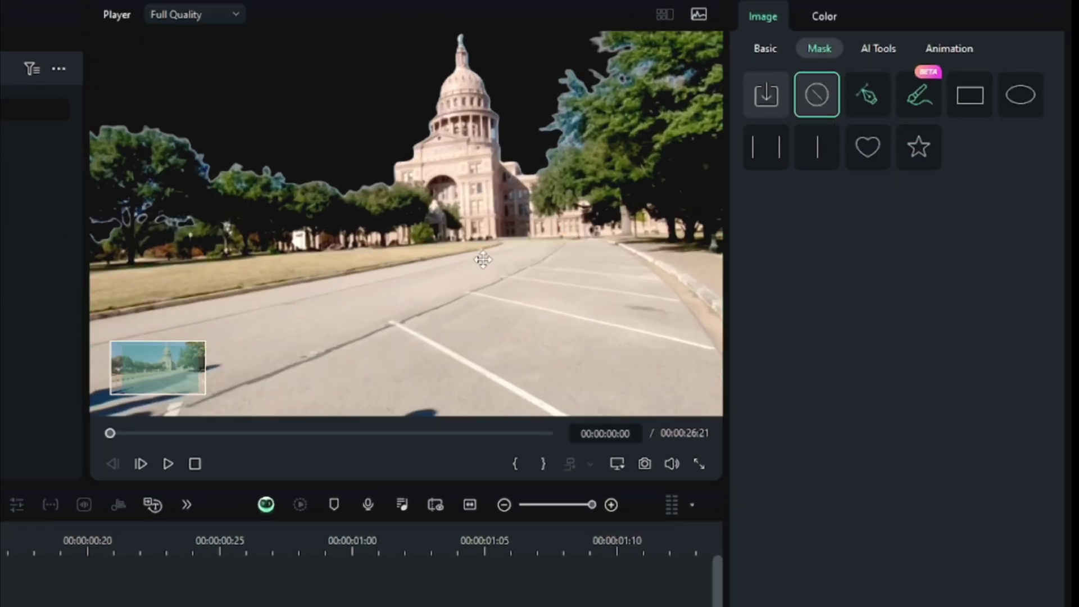
pyautogui.scroll(1, 554, 151)
pyautogui.moveTo(174, 354)
pyautogui.mouseDown()
pyautogui.moveTo(154, 371)
pyautogui.moveTo(172, 366)
pyautogui.mouseUp()
pyautogui.scroll(1, 170, 364)
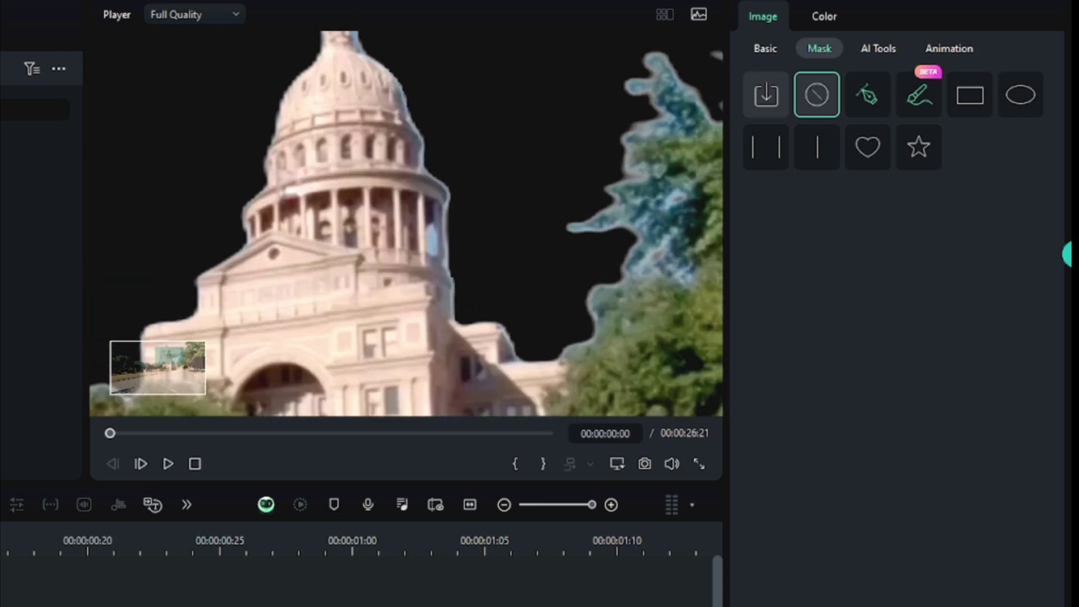
pyautogui.click(869, 97)
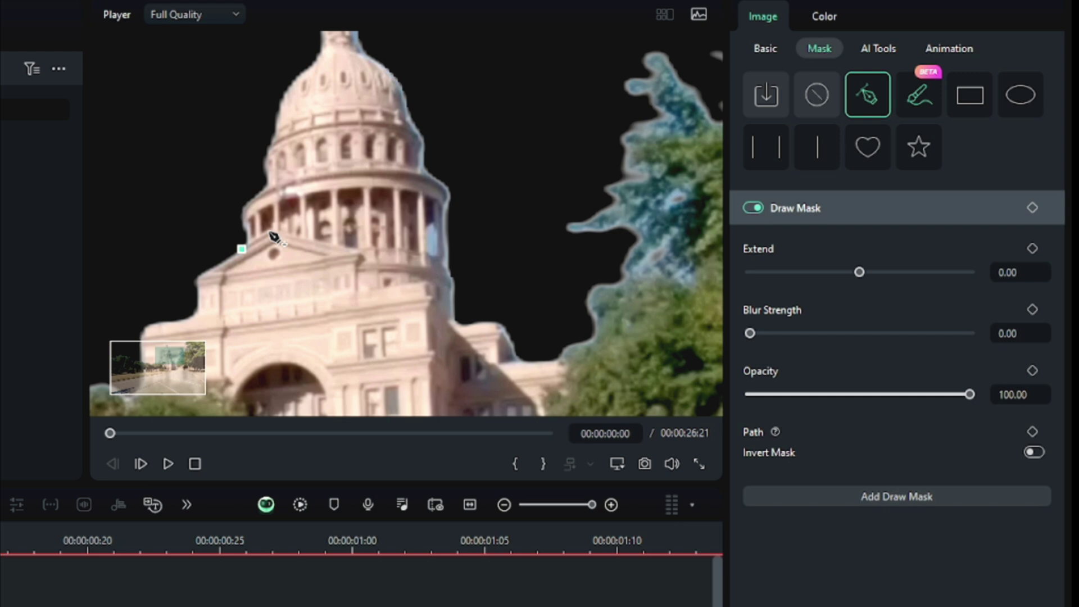
pyautogui.click(472, 241)
pyautogui.click(451, 204)
pyautogui.moveTo(322, 179); pyautogui.dragTo(230, 237)
pyautogui.click(242, 249)
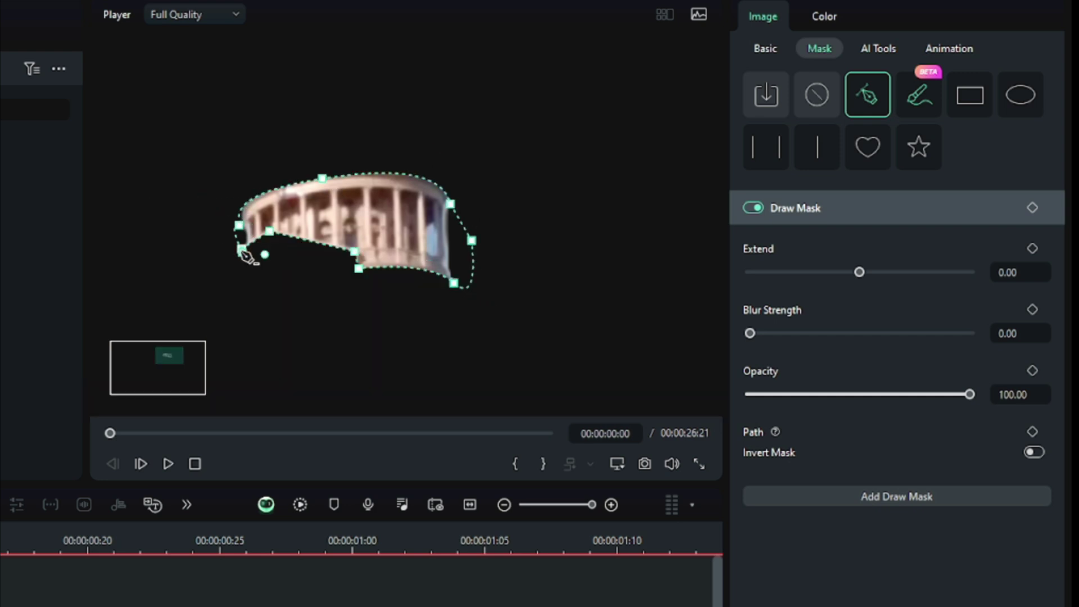
pyautogui.click(178, 269)
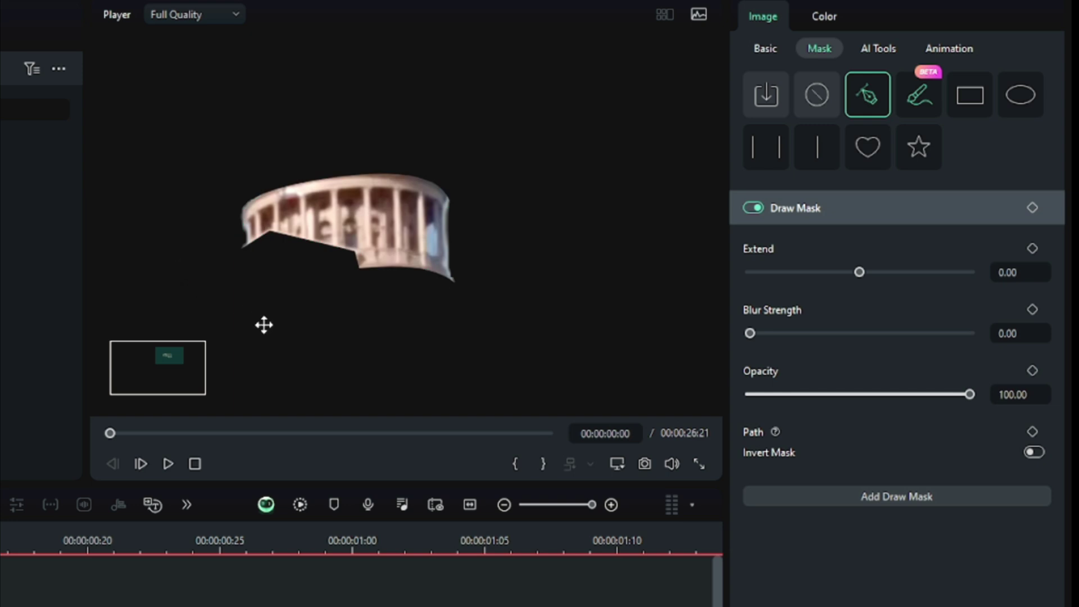
pyautogui.click(644, 464)
pyautogui.click(342, 458)
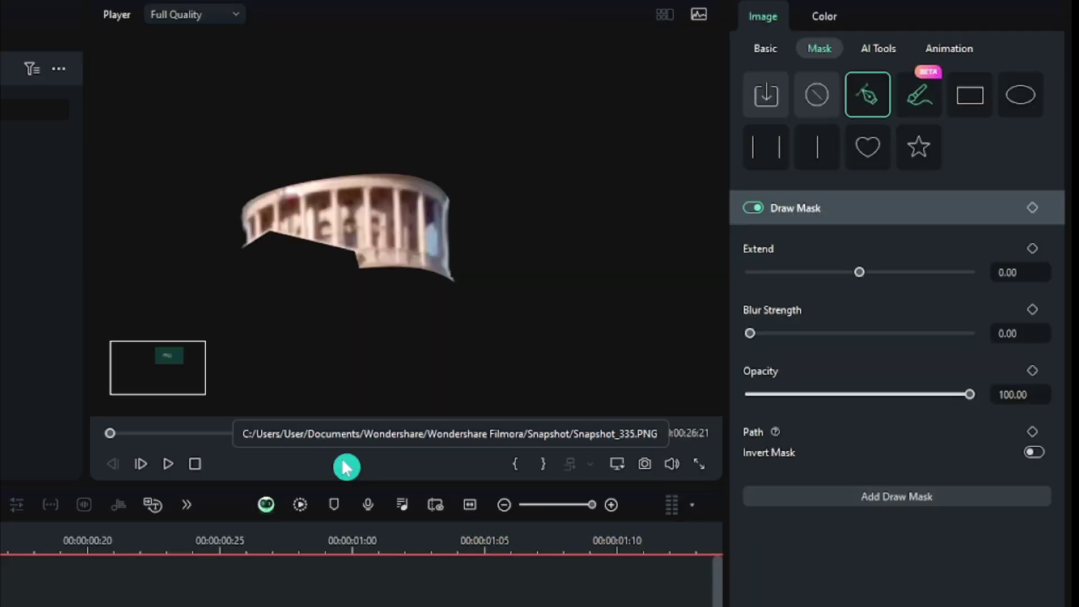
# Reshape the drawn mask to isolate the upper dome and spire, and take a snapshot of that section.
pyautogui.moveTo(454, 283); pyautogui.dragTo(534, 143)
pyautogui.click(645, 464)
pyautogui.click(342, 458)
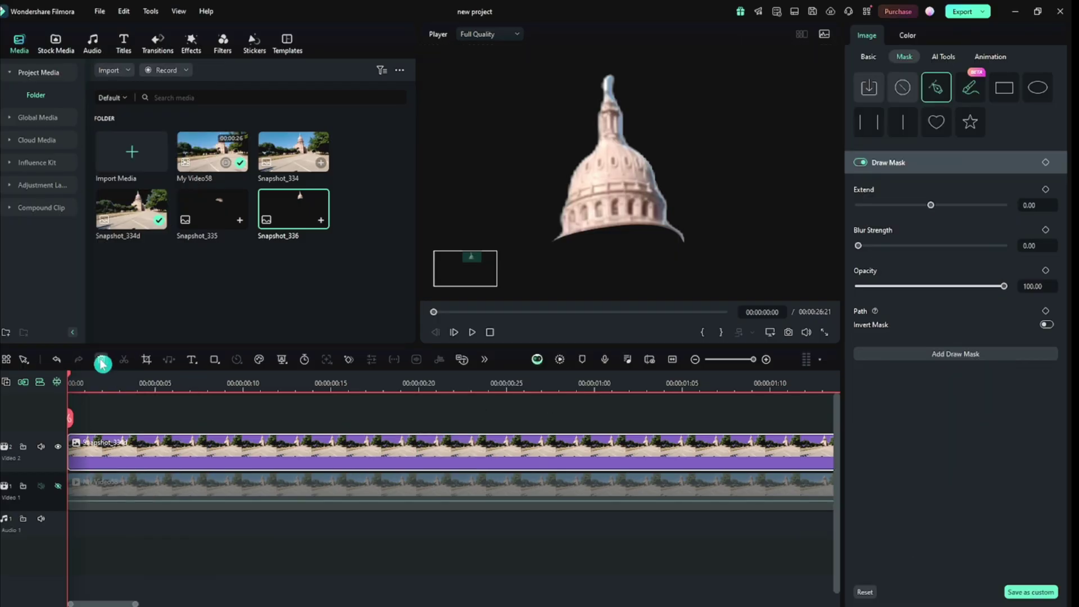
# Replace the masked Snapshot_334d clip on the timeline with Snapshot_336.
pyautogui.click(101, 360)
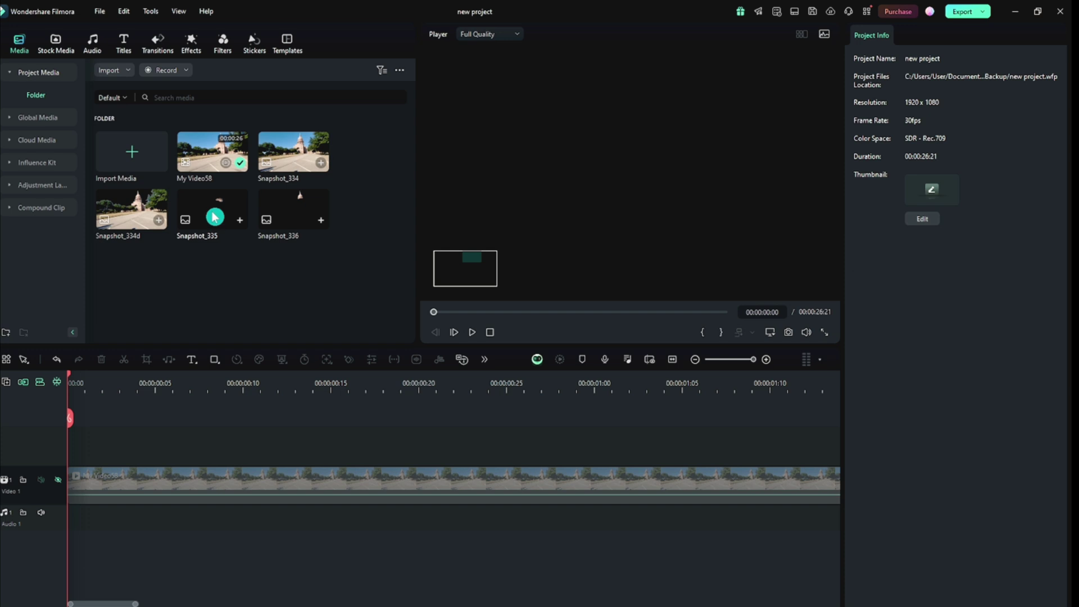
pyautogui.moveTo(306, 206); pyautogui.dragTo(142, 455)
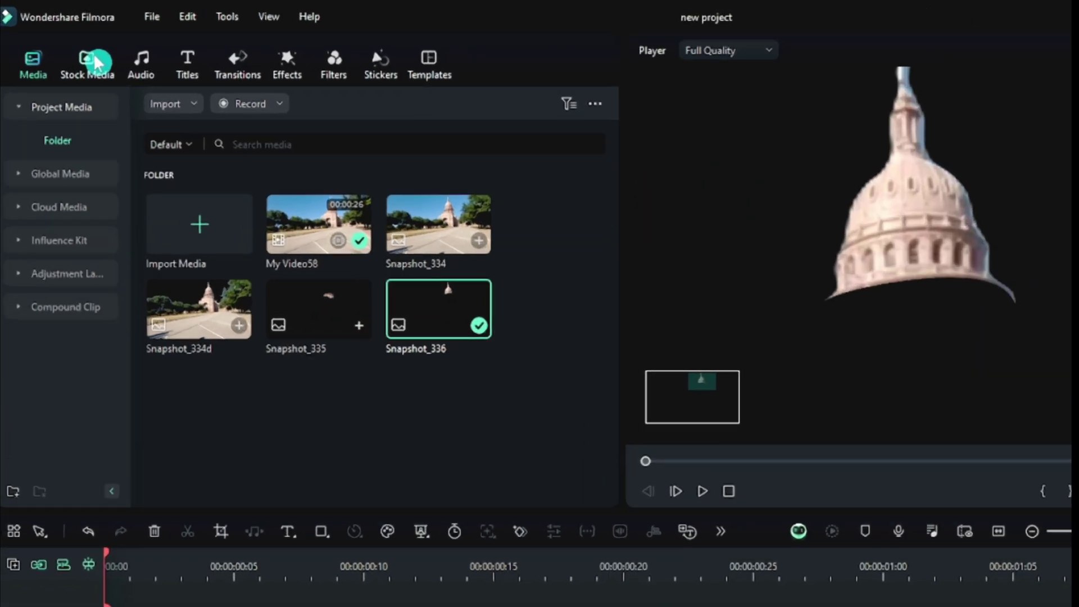
# Add the stock solid Sample Color Solid 15 beneath the Snapshot_336 clip and lock the snapshot's track.
pyautogui.click(55, 40)
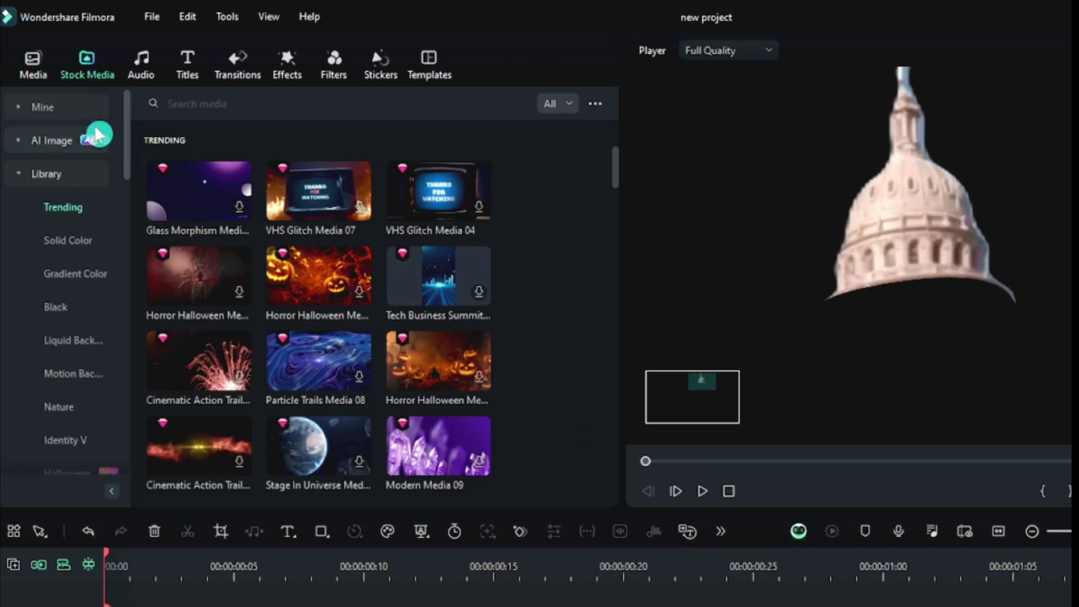
pyautogui.click(79, 241)
pyautogui.scroll(-5, 475, 270)
pyautogui.moveTo(318, 357); pyautogui.dragTo(359, 606)
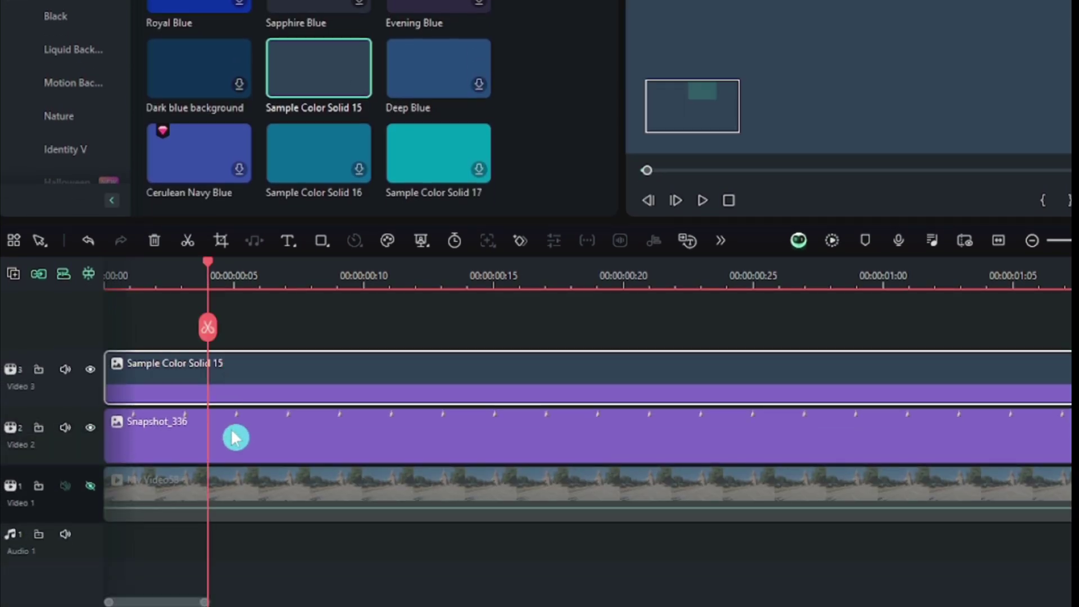
pyautogui.moveTo(235, 438); pyautogui.dragTo(160, 316)
pyautogui.click(38, 370)
# Draw a pen mask on the solid color clip to fill the dome's open underside, and take a snapshot of the result.
pyautogui.click(494, 426)
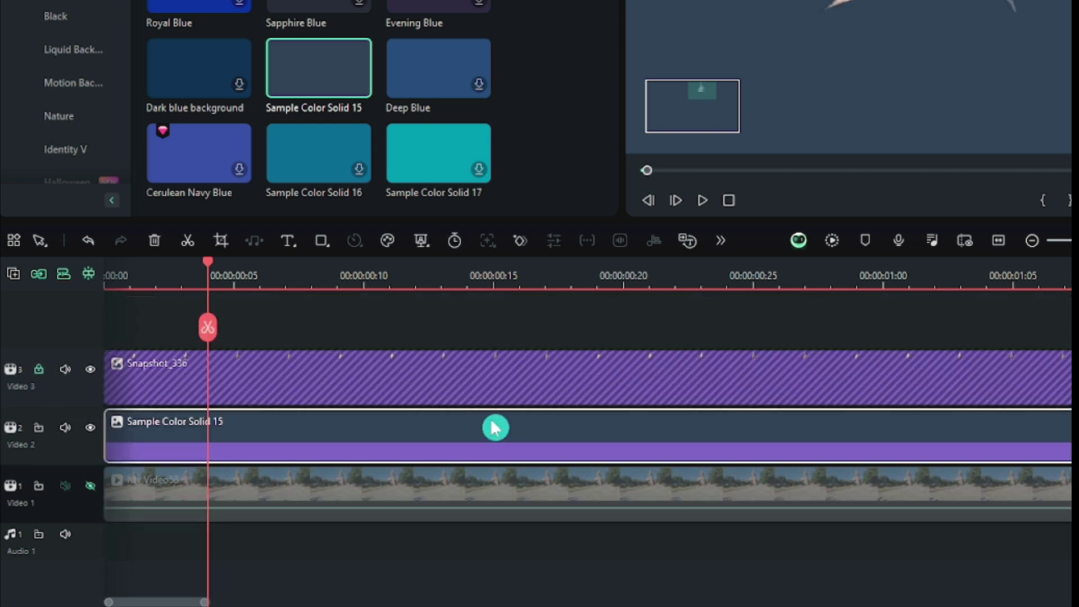
pyautogui.click(976, 71)
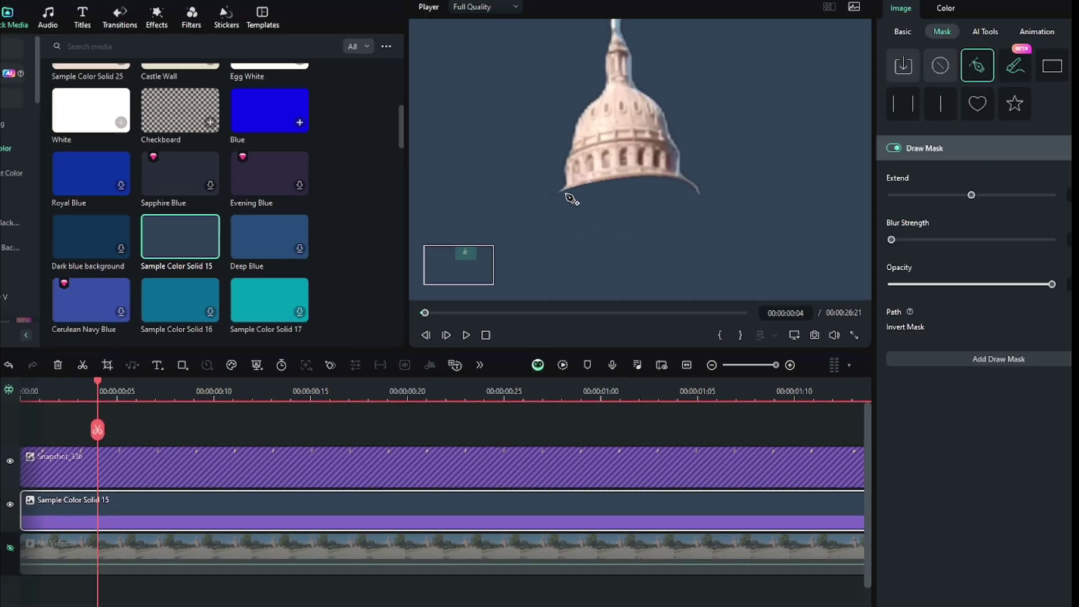
pyautogui.click(668, 173)
pyautogui.click(700, 194)
pyautogui.moveTo(581, 208); pyautogui.dragTo(584, 196)
pyautogui.click(739, 217)
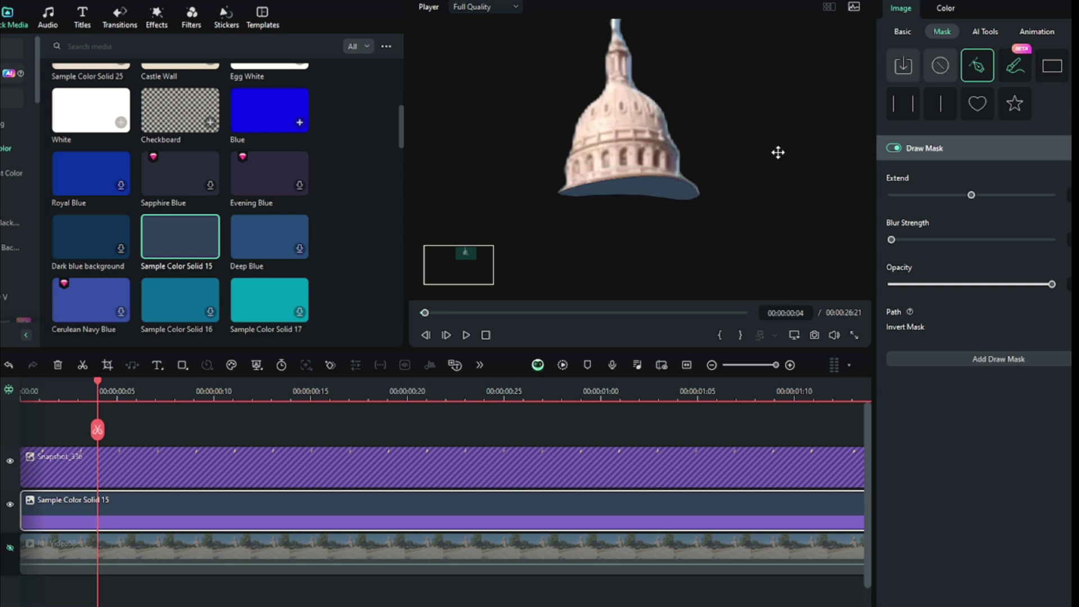
pyautogui.click(816, 336)
pyautogui.click(594, 330)
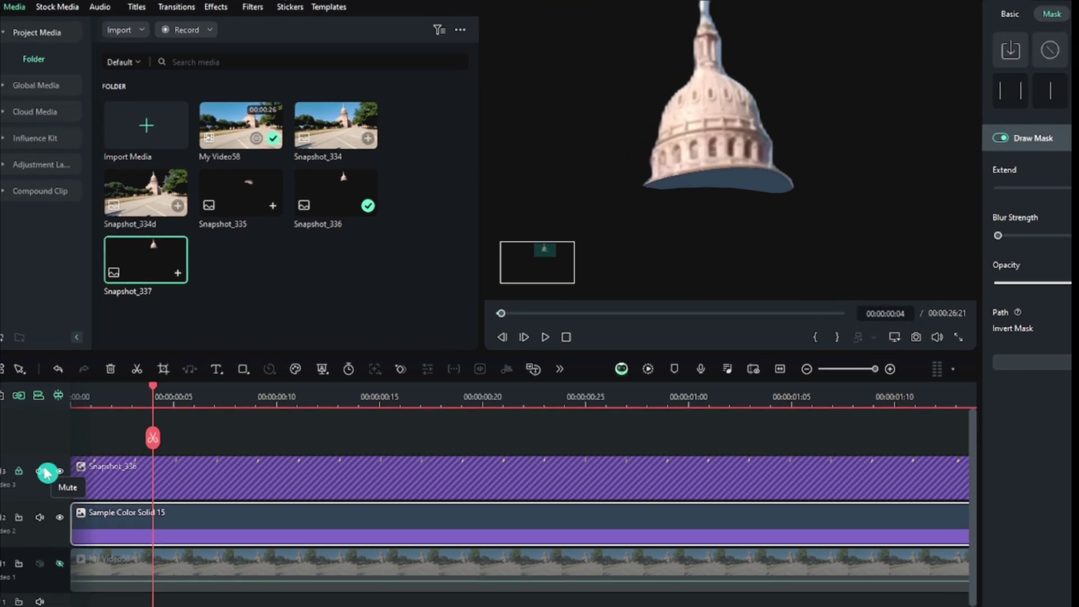
# Replace Snapshot_336 with Snapshot_335 on the locked track above the solid color and clear the color clip's mask.
pyautogui.click(263, 480)
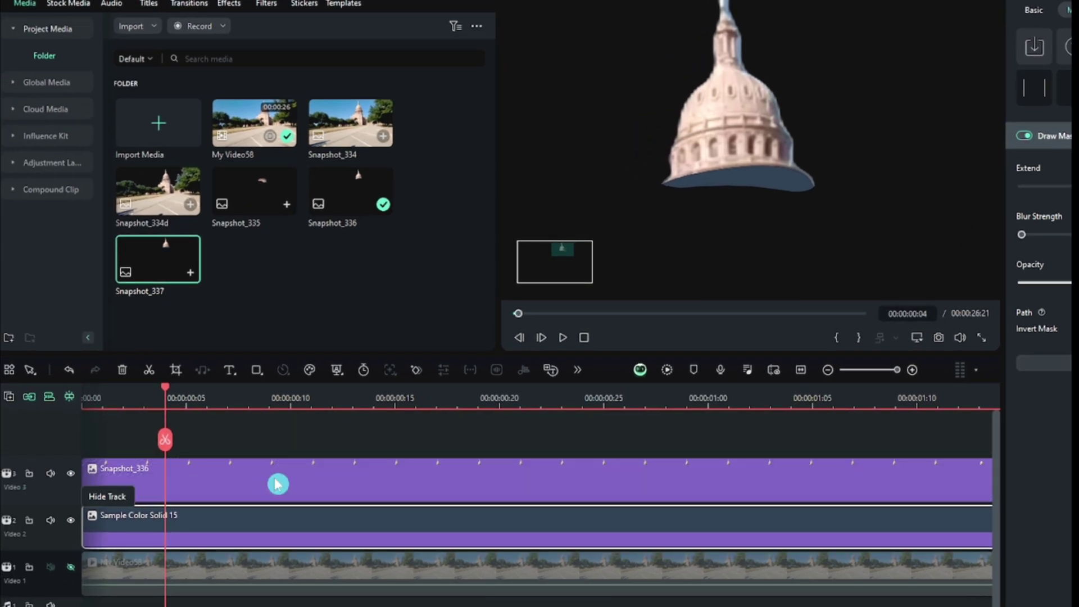
pyautogui.click(124, 372)
pyautogui.click(254, 194)
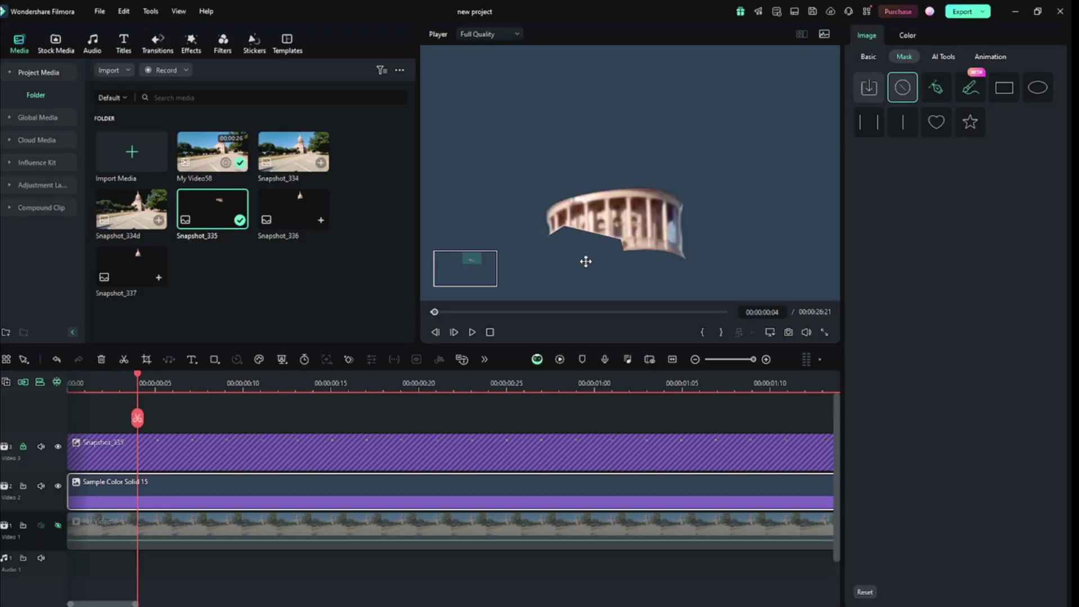
# Draw a pen mask on the solid color clip to fill the columned ring's underside, and take a snapshot of it.
pyautogui.click(549, 236)
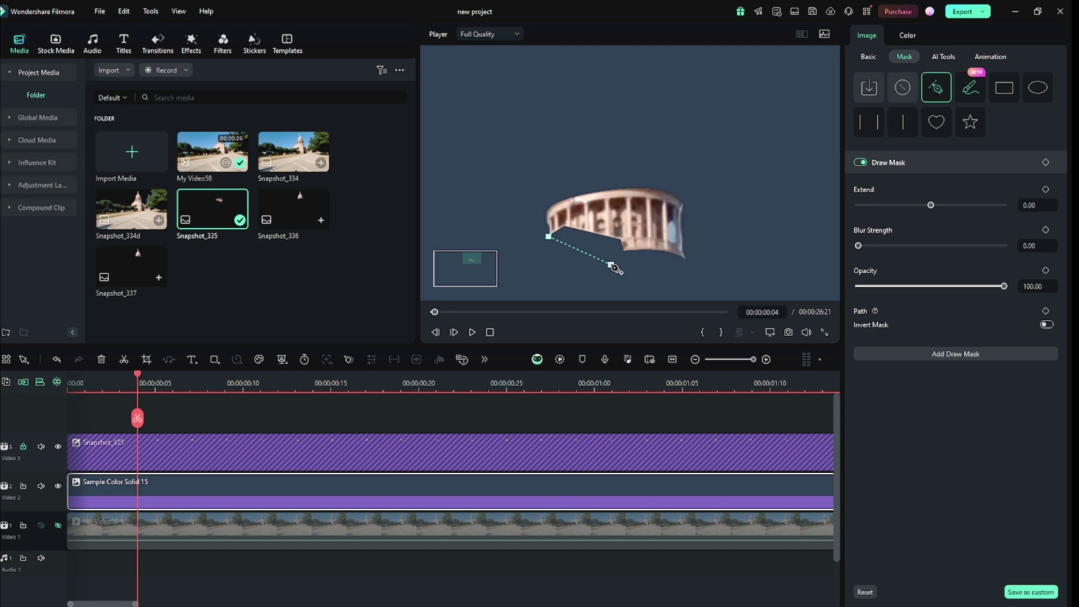
pyautogui.click(652, 225)
pyautogui.click(570, 215)
pyautogui.click(548, 236)
pyautogui.moveTo(612, 265); pyautogui.dragTo(647, 280)
pyautogui.click(788, 332)
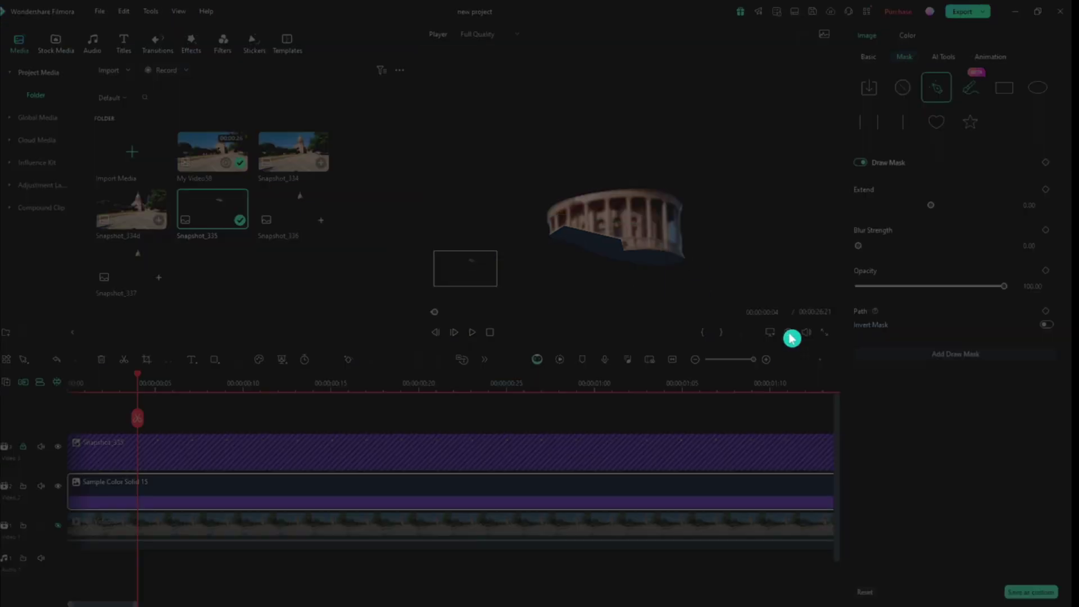
pyautogui.click(584, 323)
# Delete the Snapshot_335 and solid color clips from the timeline and make the My Video58 track visible again.
pyautogui.click(274, 415)
pyautogui.moveTo(274, 416); pyautogui.dragTo(159, 498)
pyautogui.click(101, 359)
pyautogui.rightClick(691, 188)
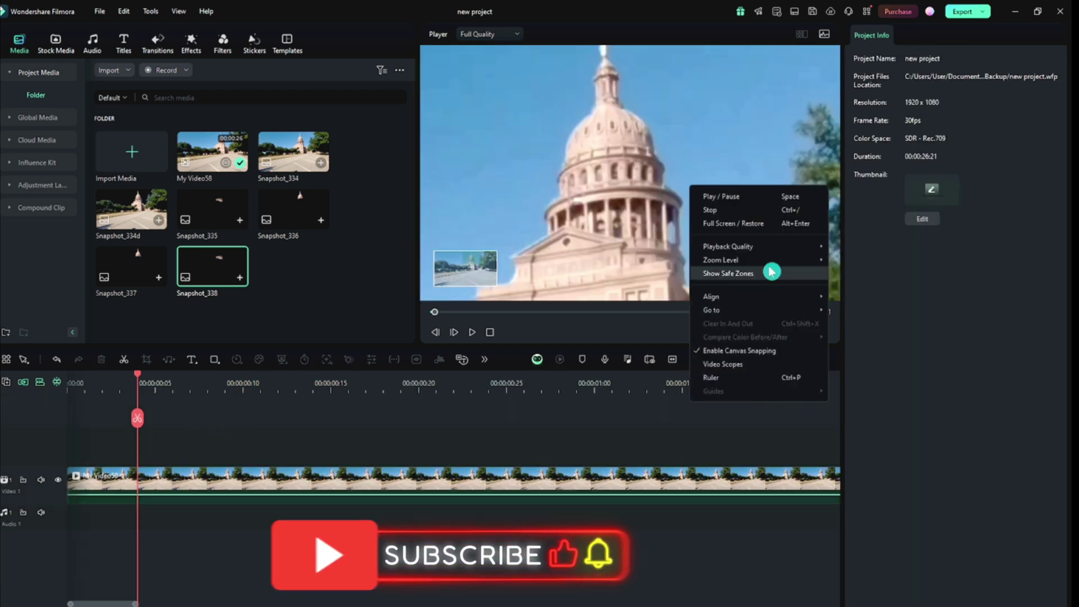
pyautogui.moveTo(764, 261)
pyautogui.click(854, 259)
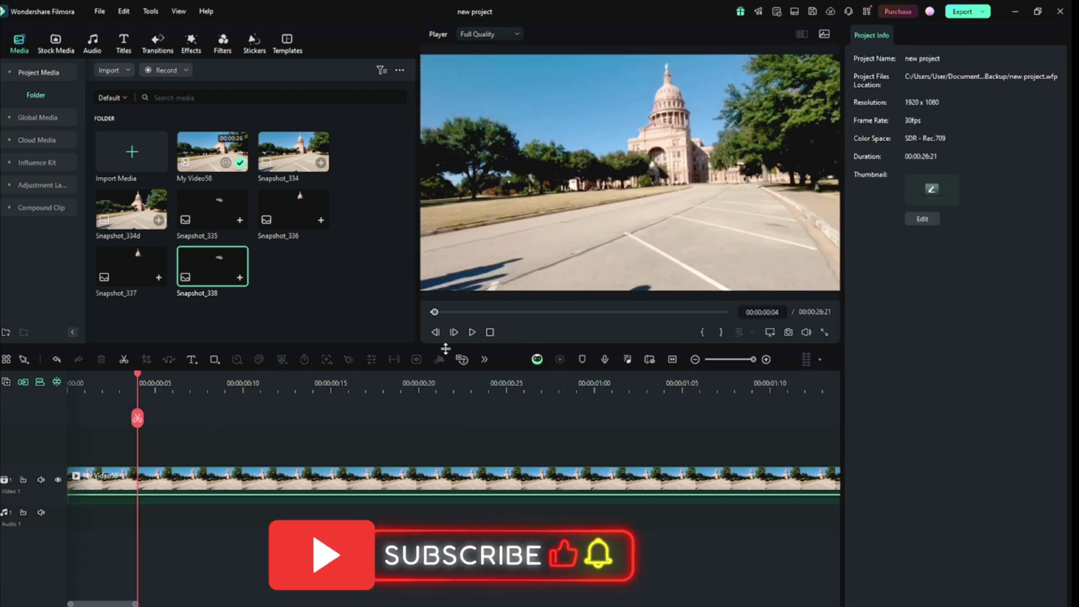
# Reveal Snapshot_334 in its folder in File Explorer and open the image in the Photos app.
pyautogui.click(294, 157)
pyautogui.rightClick(294, 159)
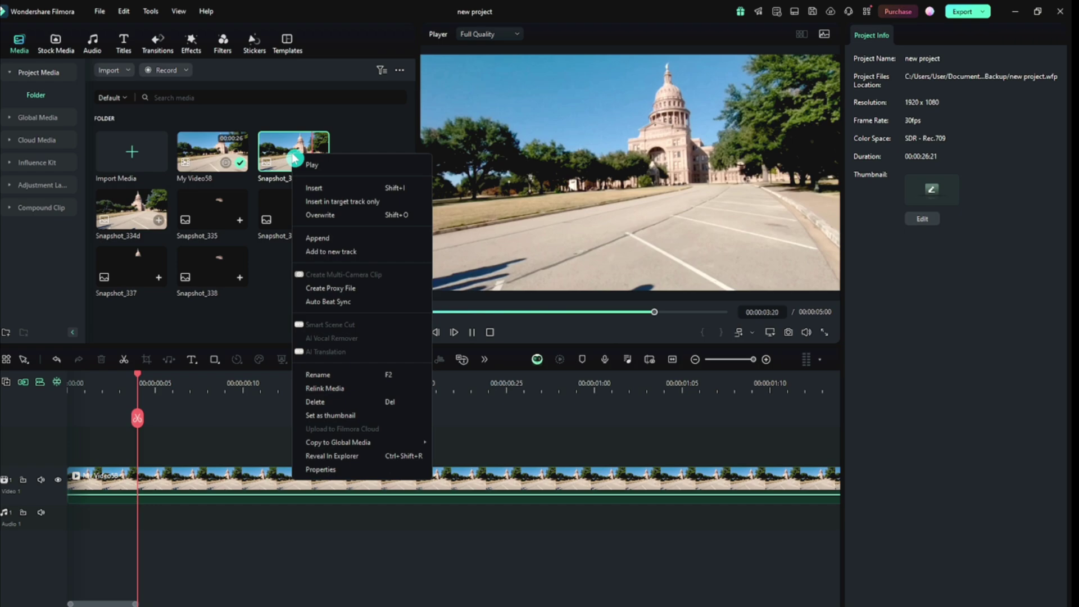
pyautogui.click(331, 456)
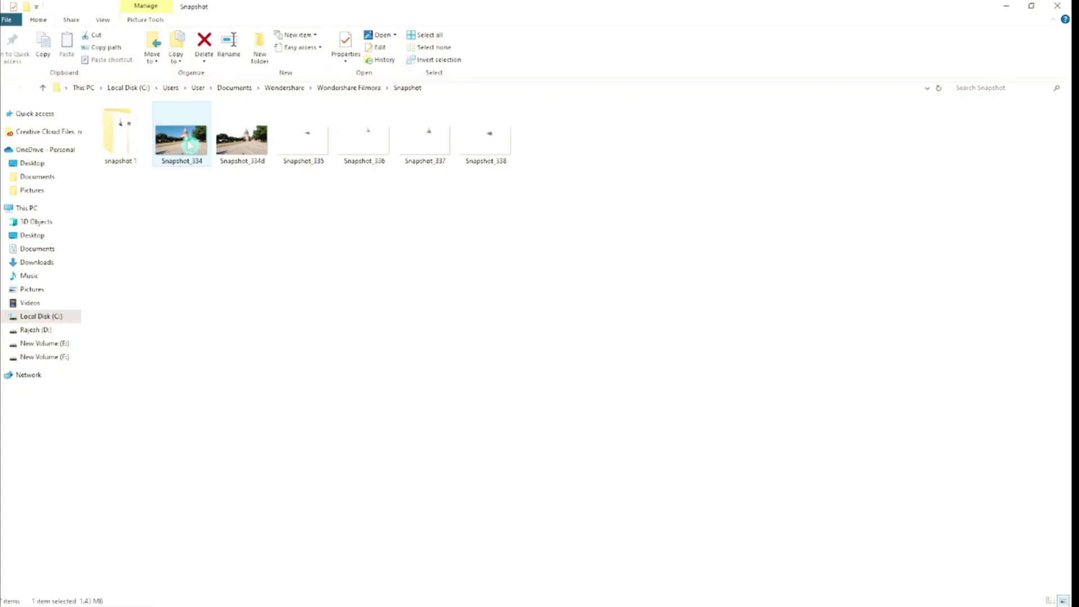
pyautogui.doubleClick(189, 145)
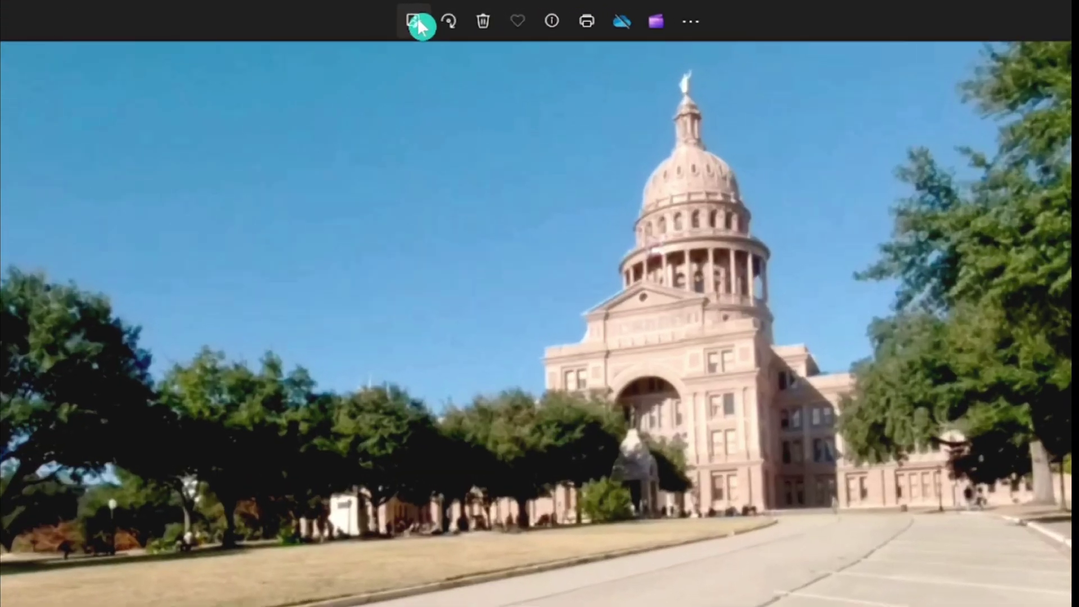
# Erase the dome above the capitol's main block with Generative Erase and save the image as a copy, Snapshot_334gg.
pyautogui.click(441, 14)
pyautogui.click(747, 79)
pyautogui.moveTo(495, 193)
pyautogui.mouseDown()
pyautogui.moveTo(494, 271)
pyautogui.moveTo(529, 341)
pyautogui.moveTo(381, 400)
pyautogui.mouseUp()
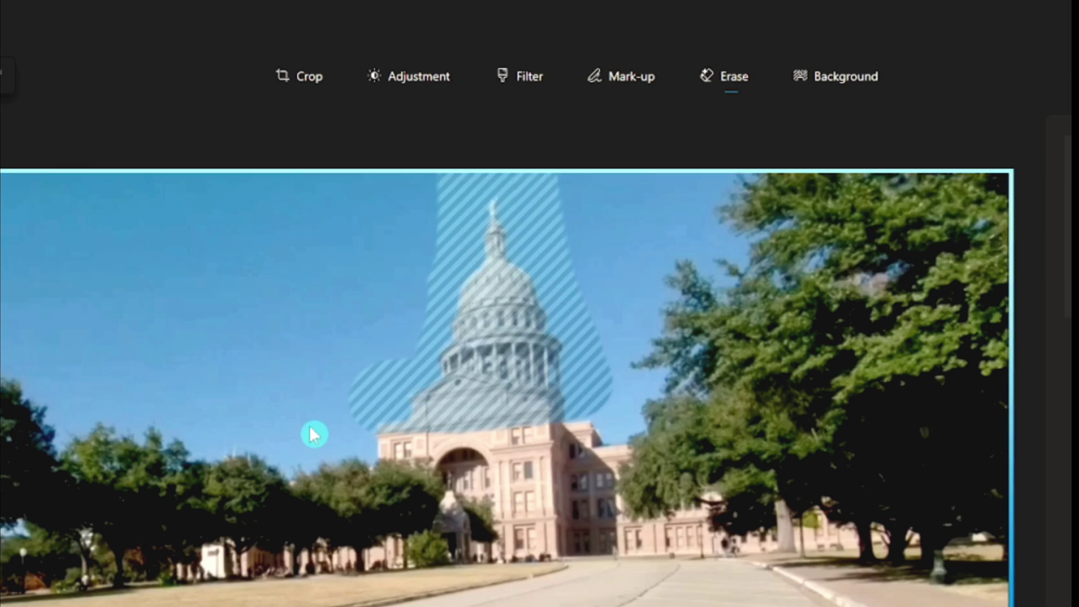
pyautogui.click(928, 67)
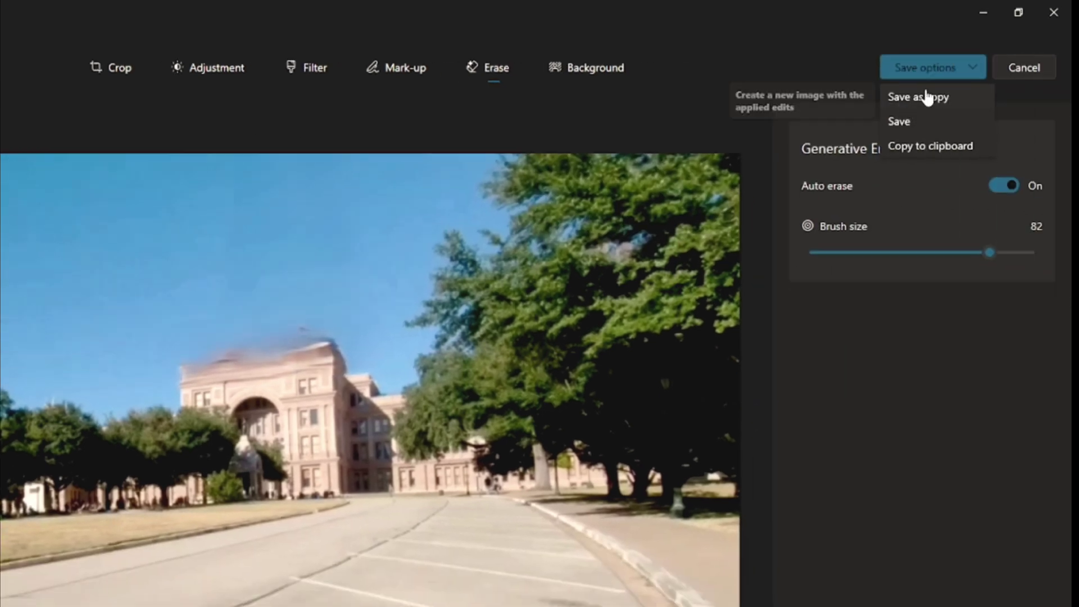
pyautogui.click(918, 96)
pyautogui.click(601, 388)
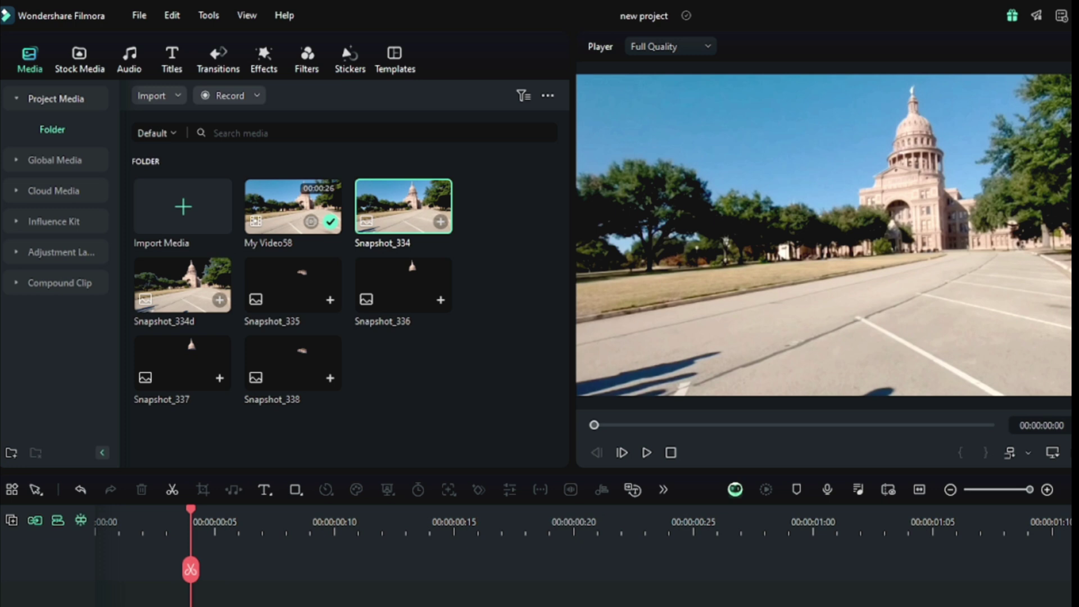
# Place Snapshot_334 and Snapshot_334gg from the start of the timeline on separate new tracks above My Video58 in Filmora.
pyautogui.moveTo(403, 200); pyautogui.dragTo(96, 502)
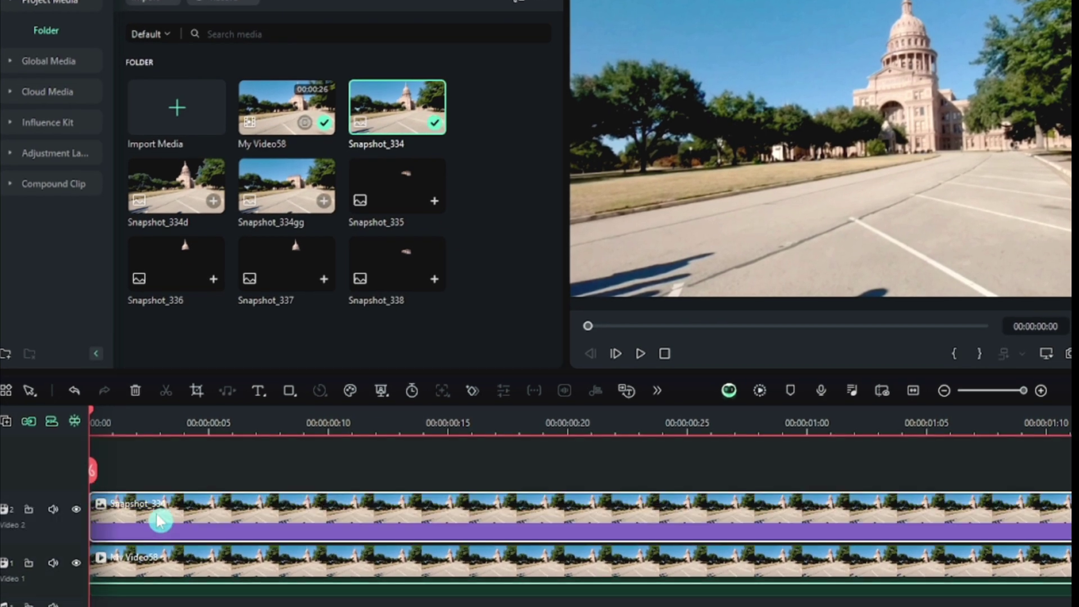
pyautogui.click(172, 569)
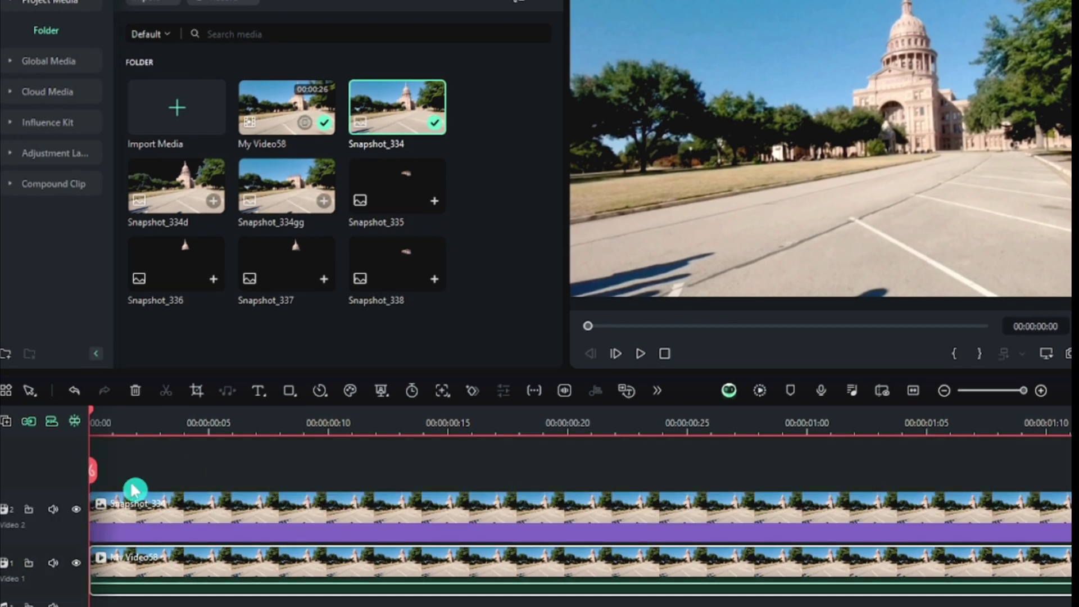
pyautogui.click(152, 461)
pyautogui.doubleClick(292, 196)
pyautogui.moveTo(294, 178)
pyautogui.mouseDown()
pyautogui.moveTo(354, 428)
pyautogui.moveTo(95, 475)
pyautogui.moveTo(98, 496)
pyautogui.mouseUp()
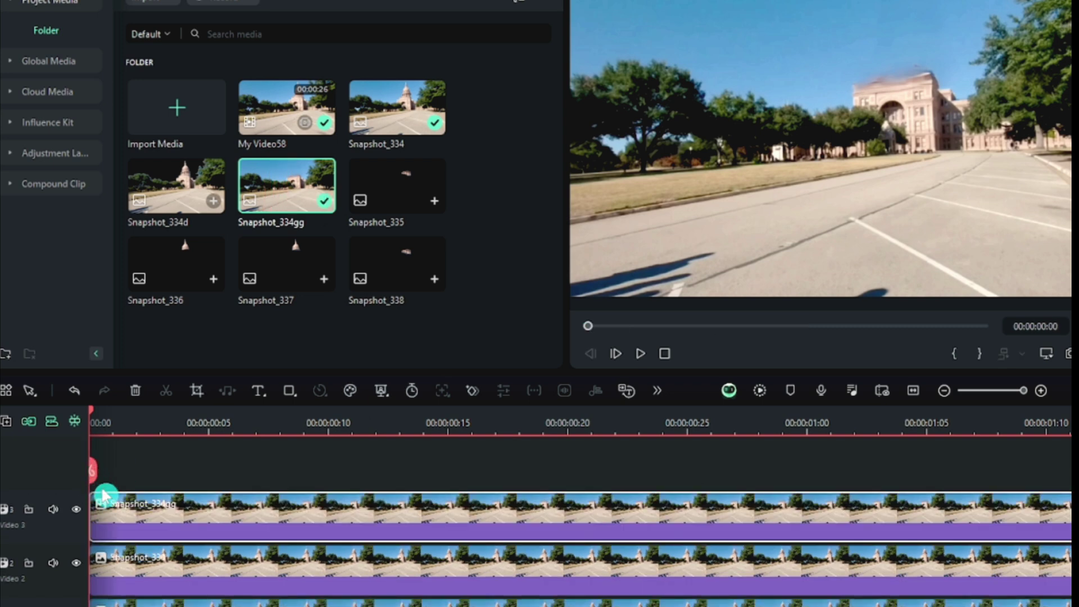
# Reorder the timeline tracks so Snapshot_334 lies above Snapshot_334gg.
pyautogui.moveTo(303, 430); pyautogui.dragTo(330, 431)
pyautogui.click(196, 587)
pyautogui.moveTo(174, 582); pyautogui.dragTo(154, 530)
pyautogui.click(161, 568)
# Draw a closed pen mask around the dome above the pediment on Snapshot_334 and invert the mask.
pyautogui.click(163, 532)
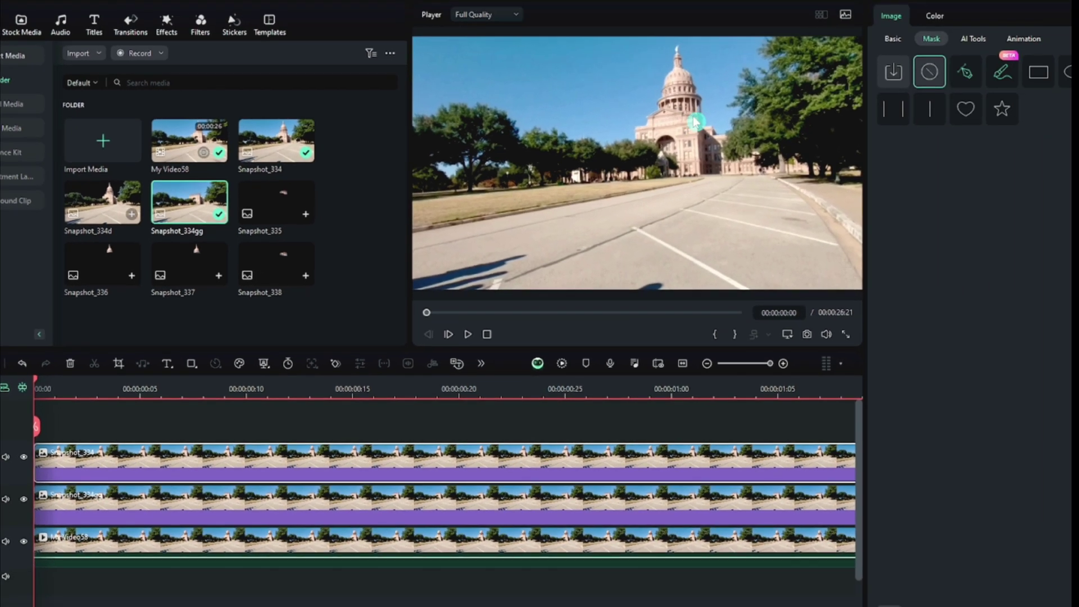
pyautogui.scroll(3, 924, 75)
pyautogui.click(676, 462)
pyautogui.click(465, 462)
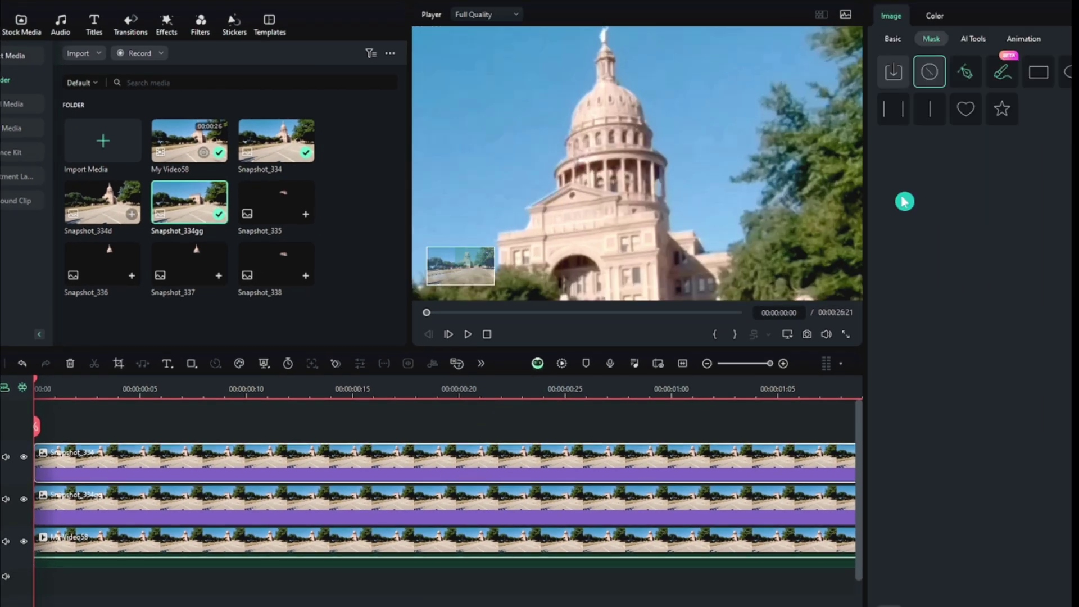
pyautogui.click(965, 71)
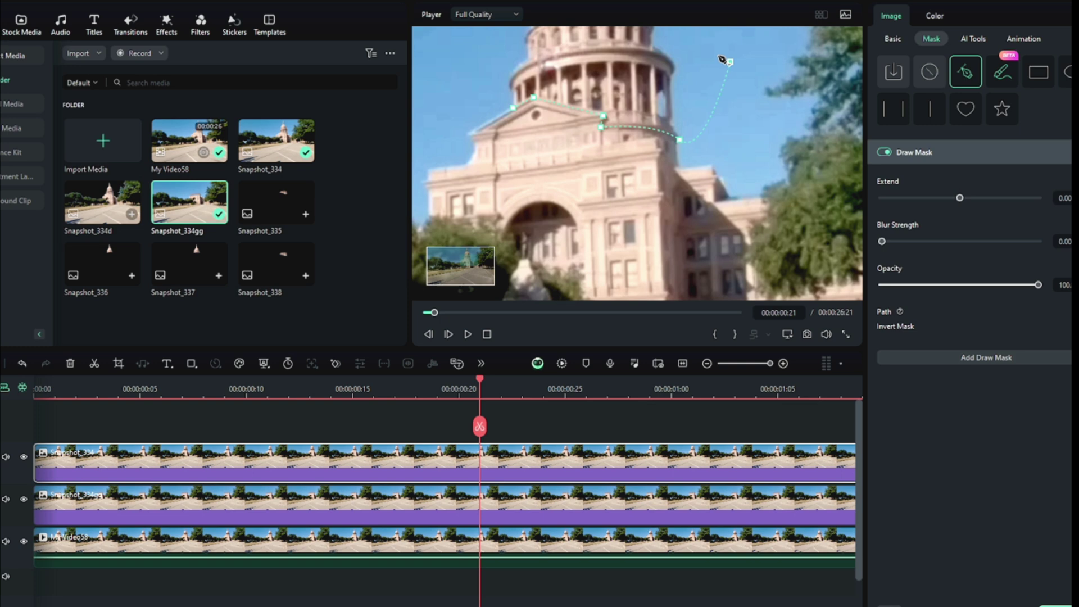
pyautogui.scroll(-4, 720, 57)
pyautogui.click(701, 42)
pyautogui.click(671, 39)
pyautogui.click(658, 109)
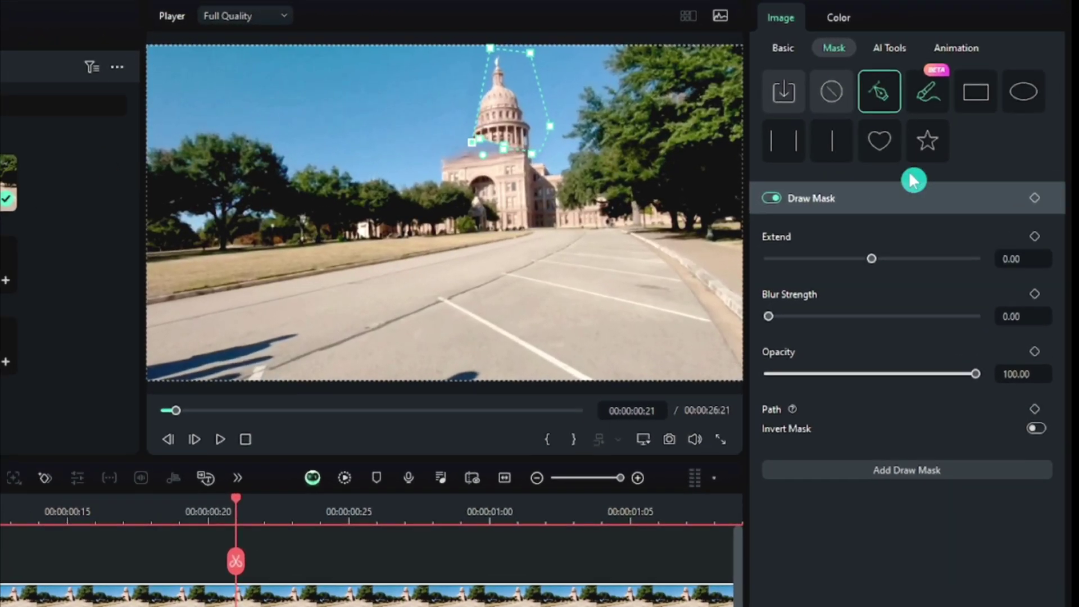
pyautogui.click(1037, 429)
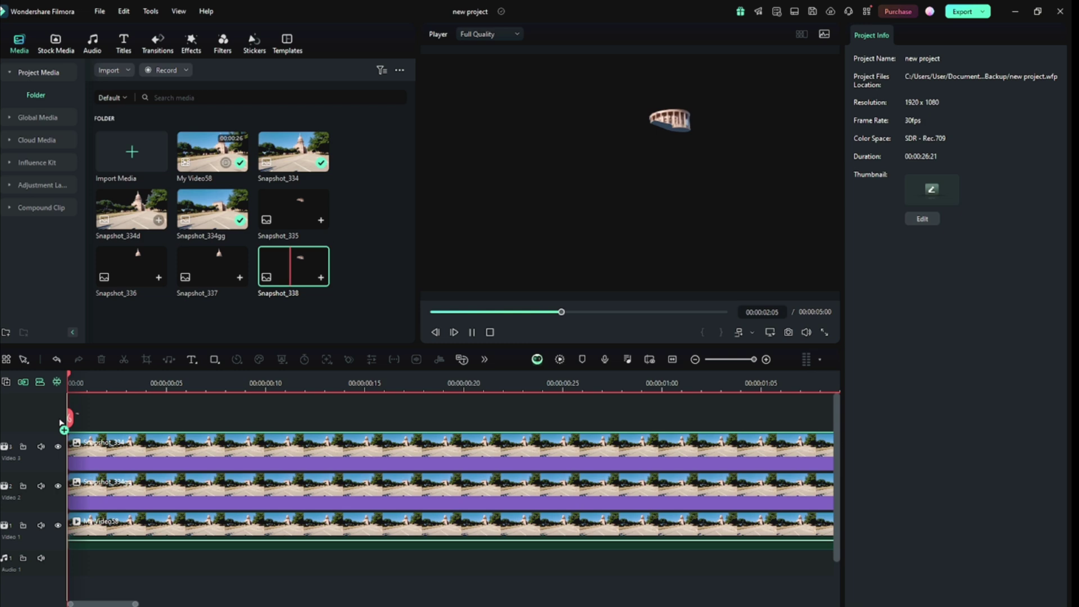
# Place Snapshot_338 and Snapshot_337 on new tracks above the other clips from the start of the timeline.
pyautogui.moveTo(61, 423); pyautogui.dragTo(63, 426)
pyautogui.click(218, 275)
pyautogui.moveTo(315, 396); pyautogui.dragTo(404, 430)
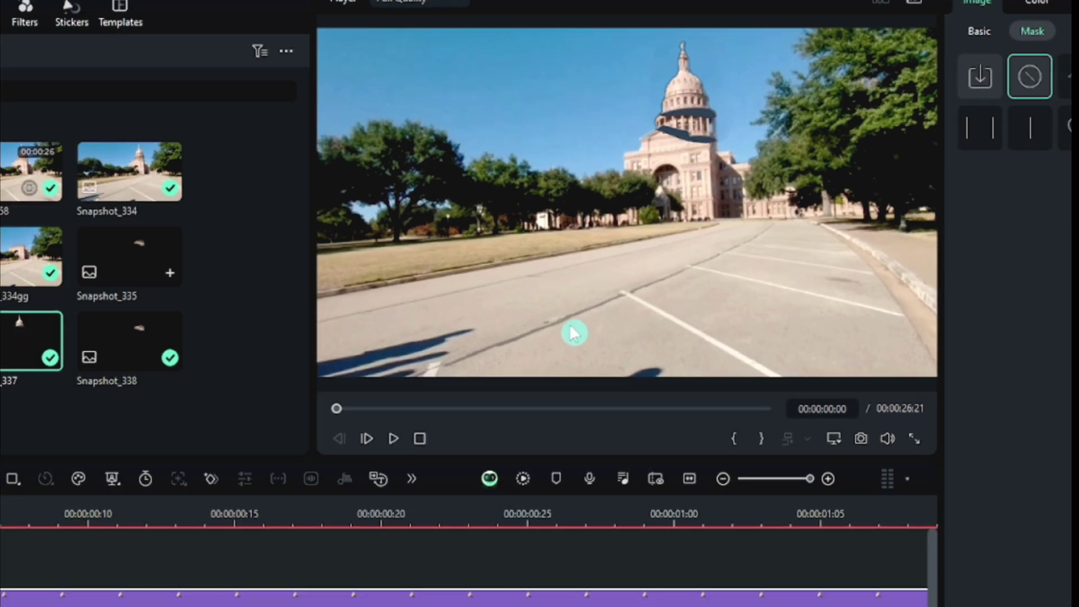
# Reorder the tracks with masked Snapshot_334 on top, Snapshot_338 below it and Snapshot_337 beneath, and start Snapshot_337 at 00:00:00:20.
pyautogui.click(64, 546)
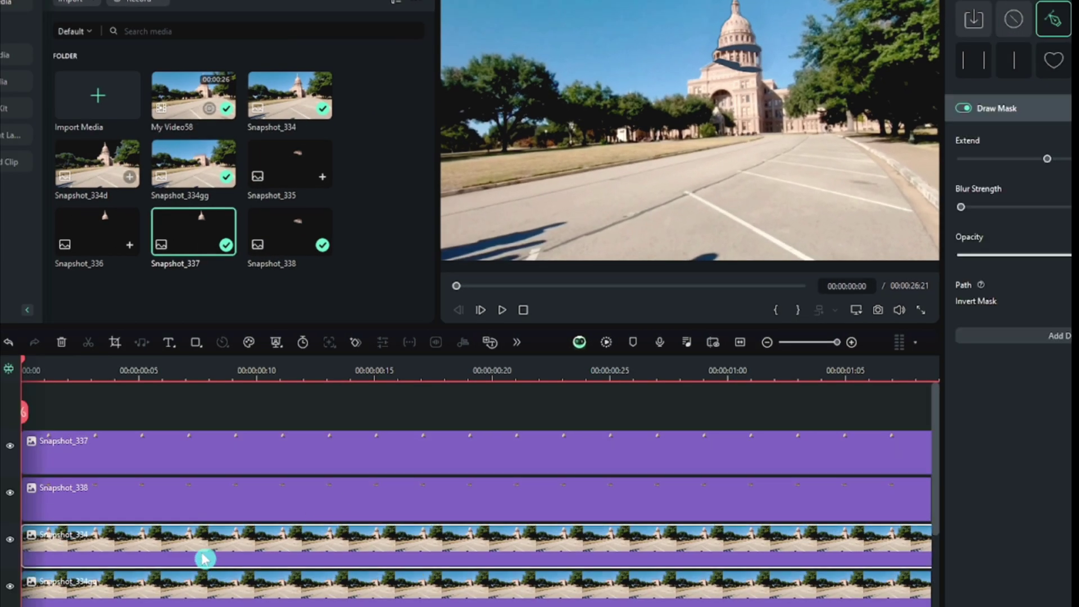
pyautogui.moveTo(142, 556); pyautogui.dragTo(136, 426)
pyautogui.moveTo(235, 525); pyautogui.dragTo(182, 503)
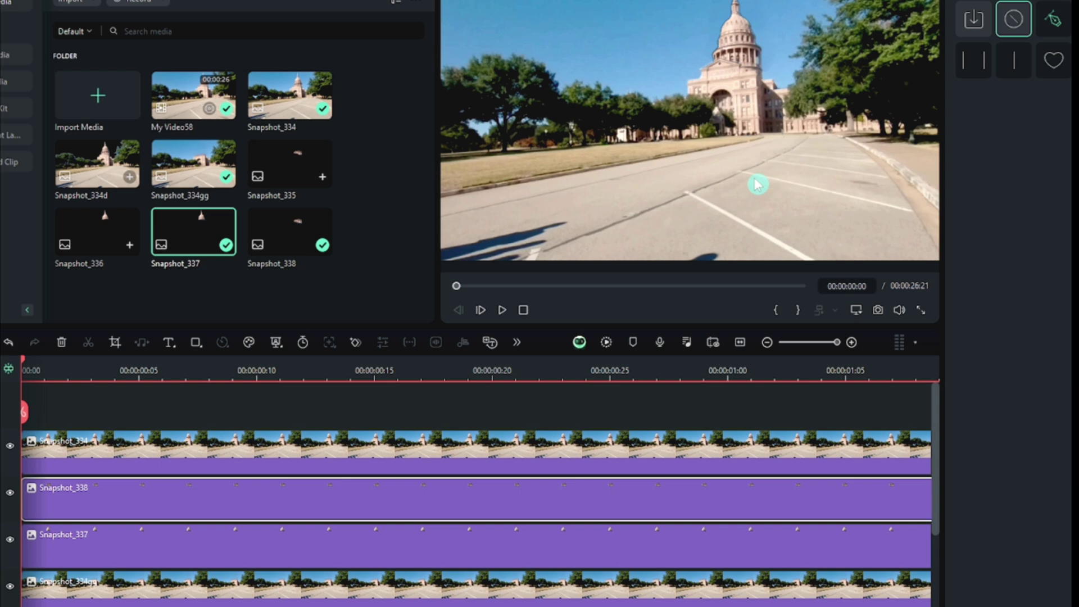
pyautogui.click(568, 256)
pyautogui.moveTo(228, 558); pyautogui.dragTo(535, 559)
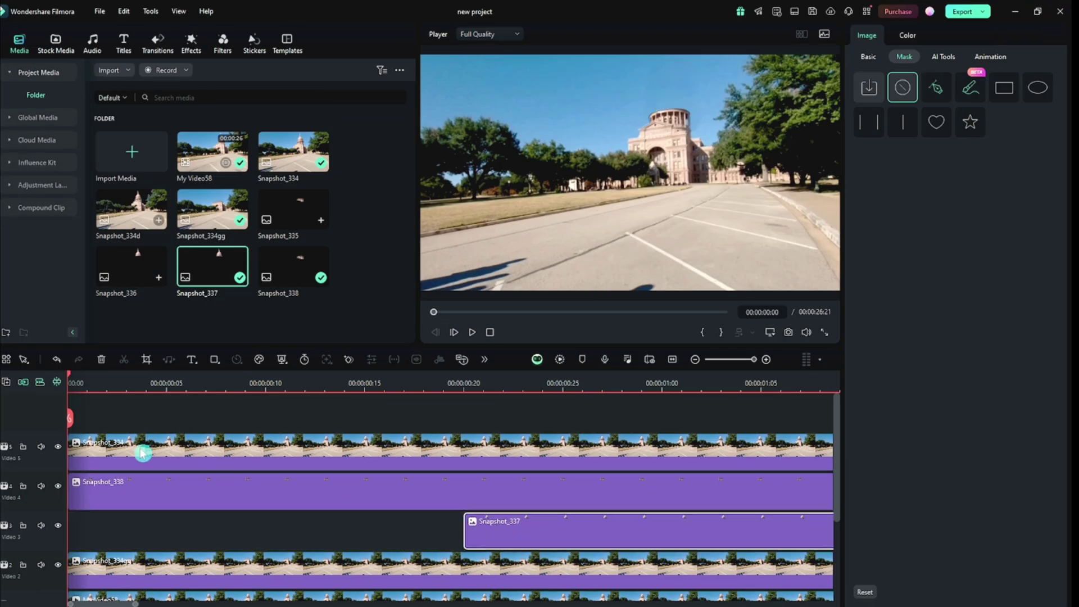
# Set Snapshot_338's Y position to 388 px at 00:00:00:00 and add a position keyframe there.
pyautogui.click(123, 498)
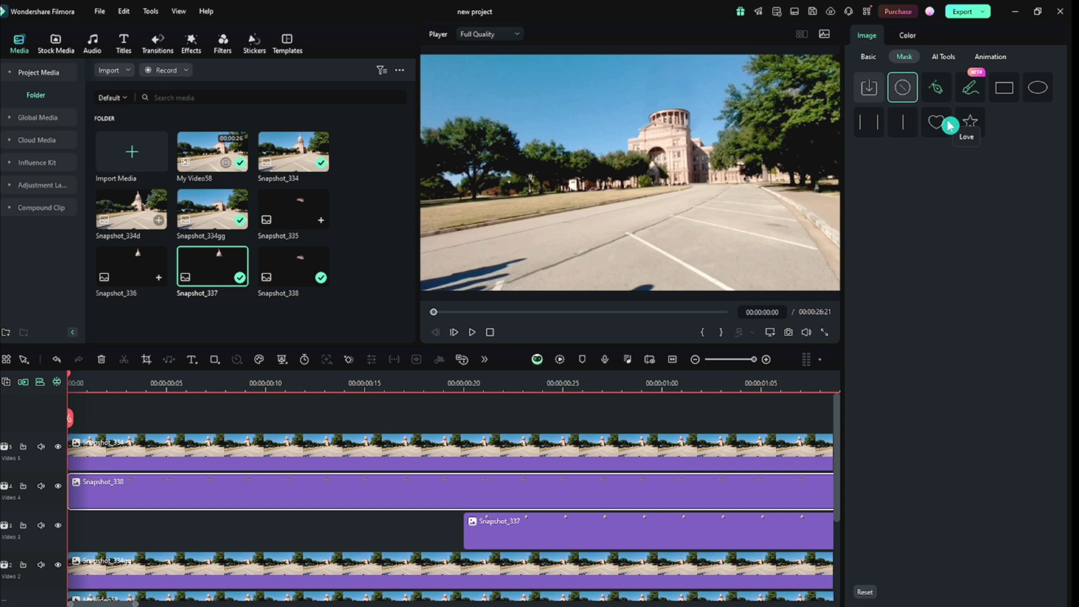
pyautogui.click(869, 57)
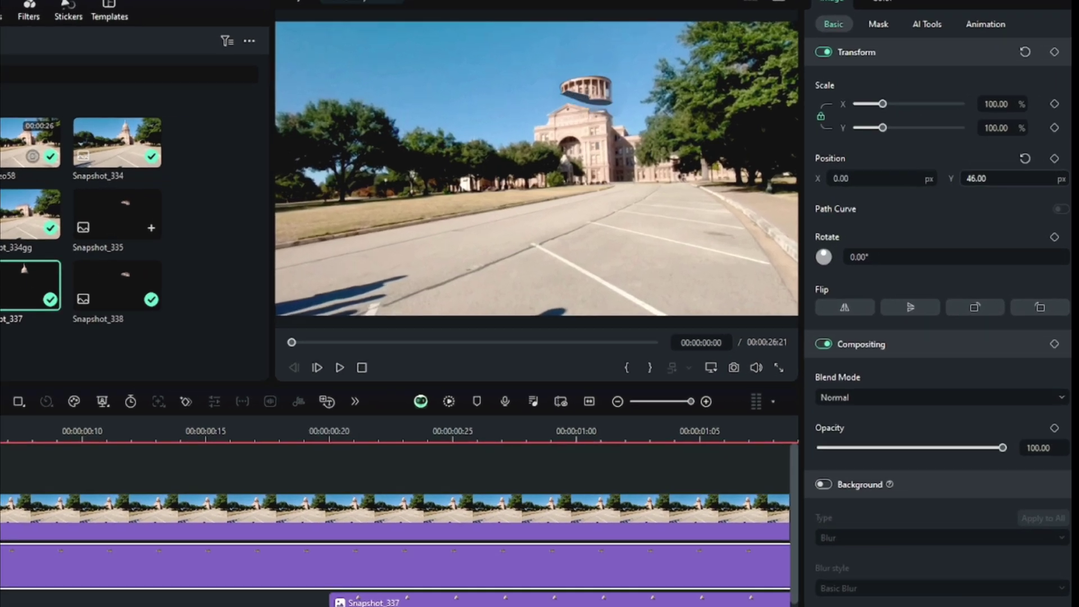
pyautogui.moveTo(978, 178); pyautogui.dragTo(1064, 178)
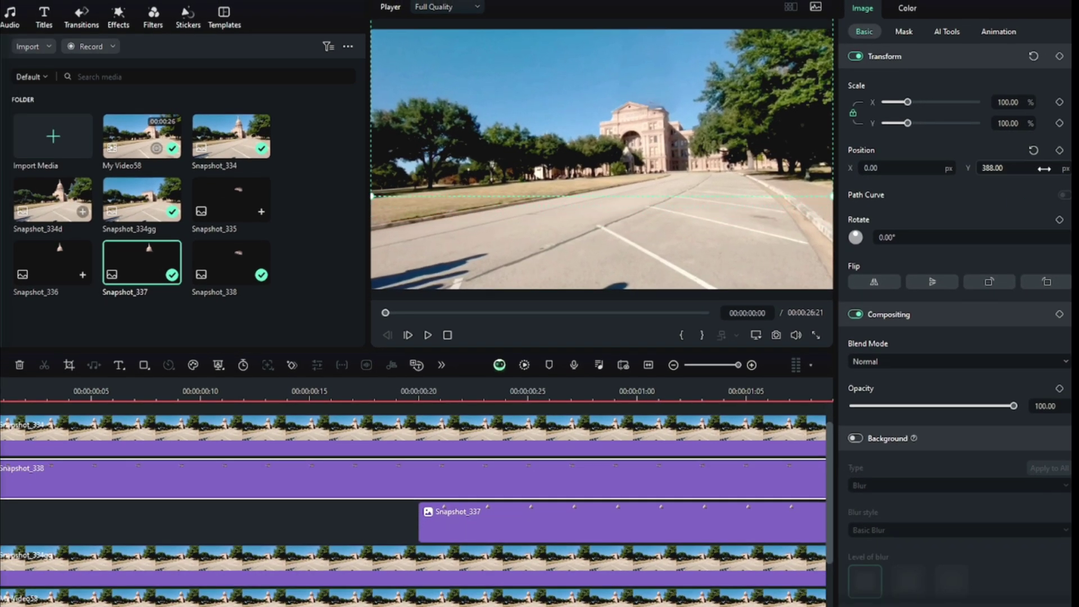
pyautogui.click(1060, 151)
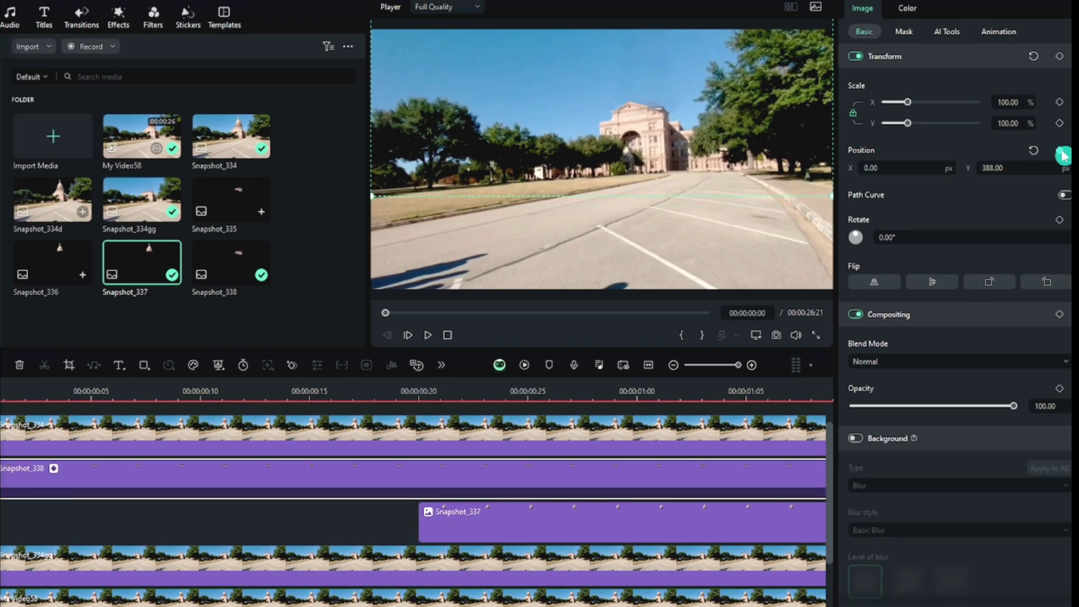
# Keyframe Snapshot_338's landing: reset its position at 00:00:00:04, set Y to 19 px at 00:00:00:05, and reset it at 00:00:00:06.
pyautogui.moveTo(25, 401); pyautogui.dragTo(70, 401)
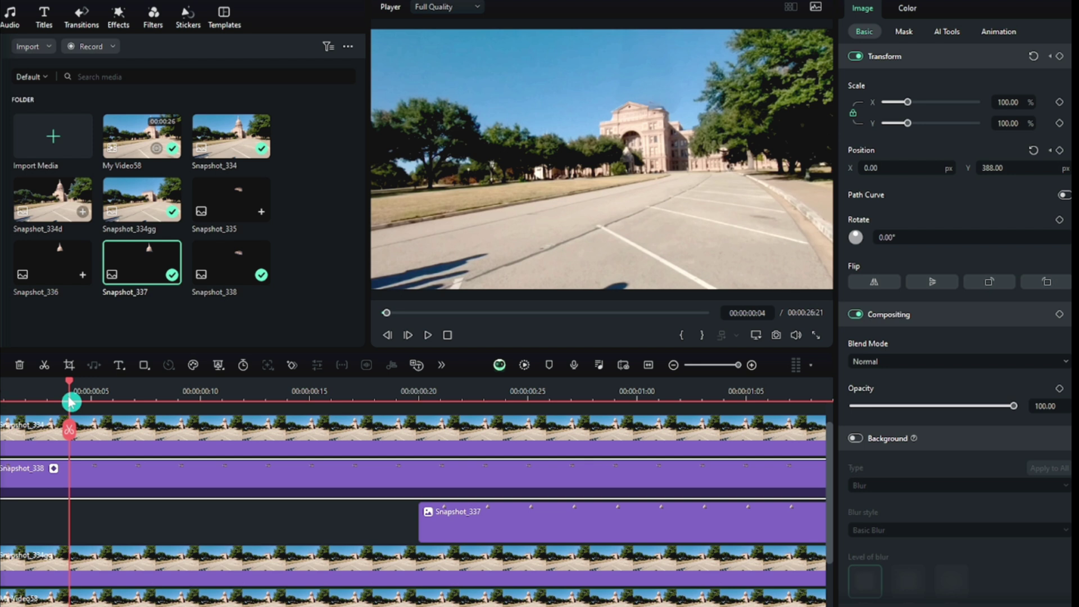
pyautogui.click(1032, 153)
pyautogui.press('Right')
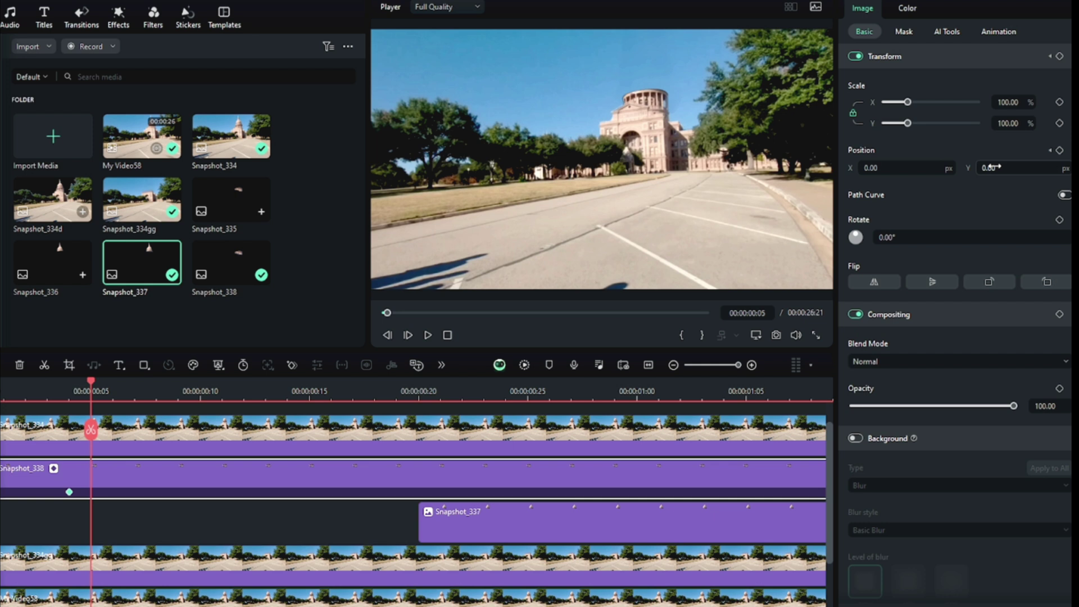
pyautogui.moveTo(988, 167); pyautogui.dragTo(999, 168)
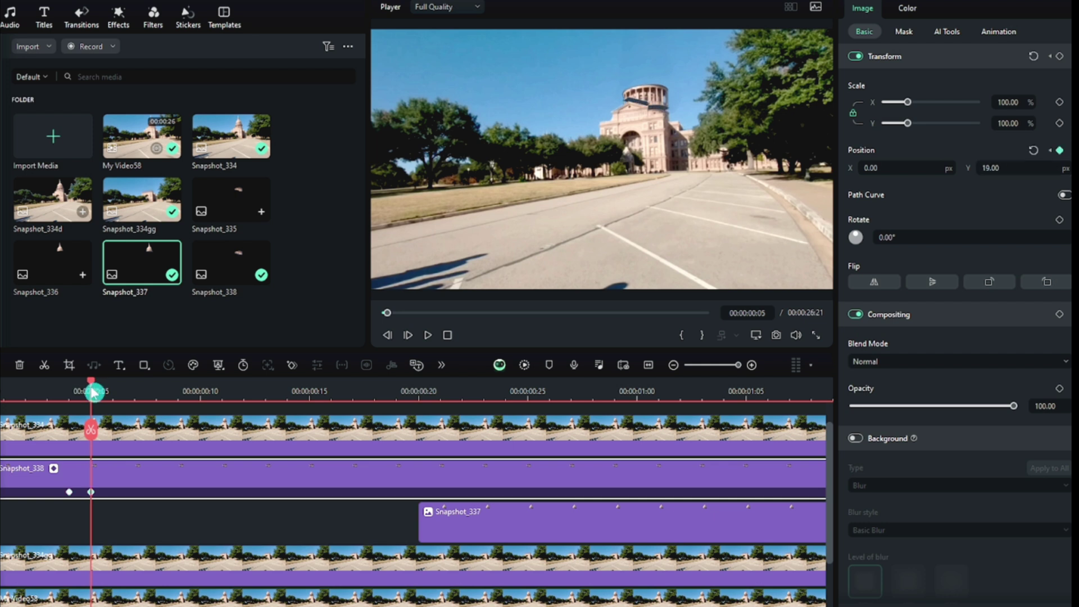
pyautogui.moveTo(98, 393); pyautogui.dragTo(113, 395)
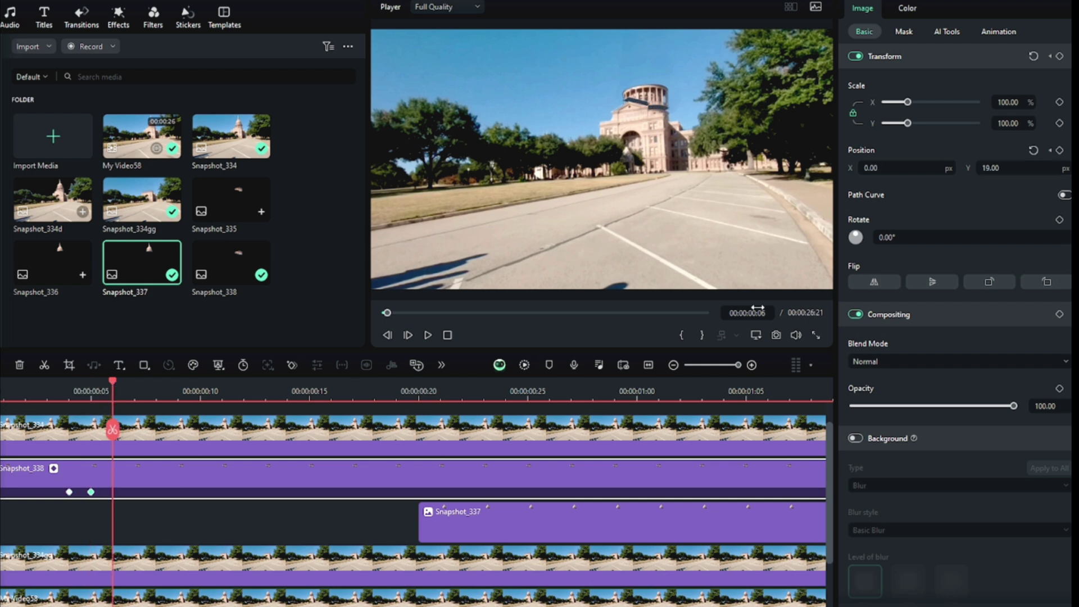
pyautogui.click(1036, 155)
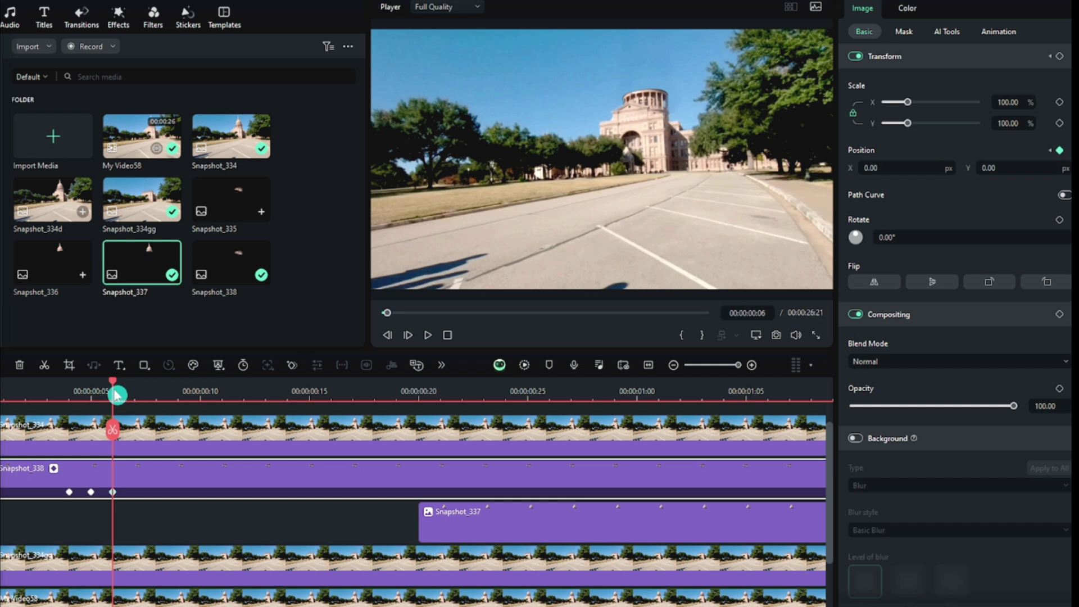
# Keyframe a second small bounce on Snapshot_338, raising it slightly at 00:00:00:07 and resetting its position at 00:00:00:08.
pyautogui.moveTo(116, 395); pyautogui.dragTo(131, 397)
pyautogui.moveTo(1024, 168); pyautogui.dragTo(1040, 167)
pyautogui.click(149, 386)
pyautogui.click(1032, 151)
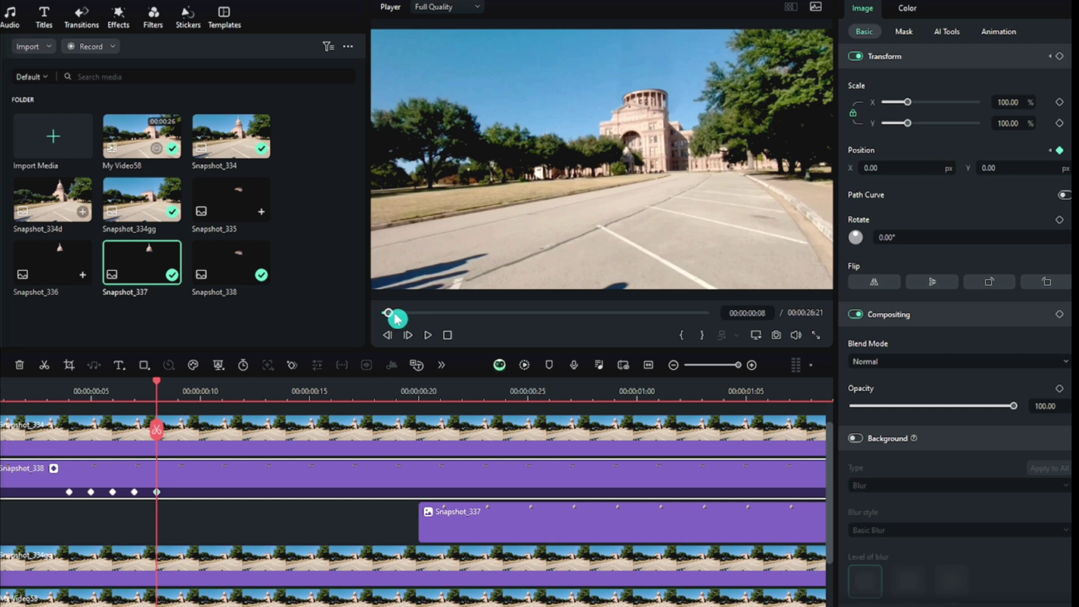
# Shift Snapshot_338 to start at 00:00:00:04 and Snapshot_337 to start at 00:00:00:19.
pyautogui.moveTo(396, 318); pyautogui.dragTo(352, 315)
pyautogui.moveTo(202, 478); pyautogui.dragTo(275, 478)
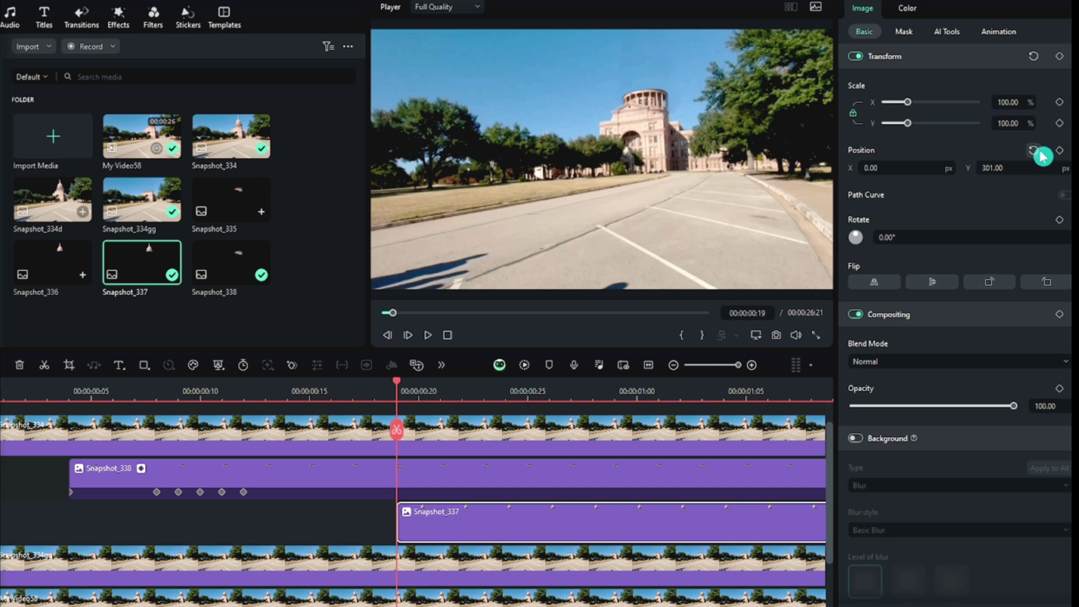
# Keyframe Snapshot_337's Y position at 301 px at its start, -40 px at 00:00:00:24 and 15 px at 00:00:00:26.
pyautogui.click(1058, 150)
pyautogui.click(470, 480)
pyautogui.hscroll(3, 470, 480)
pyautogui.moveTo(159, 387); pyautogui.dragTo(313, 407)
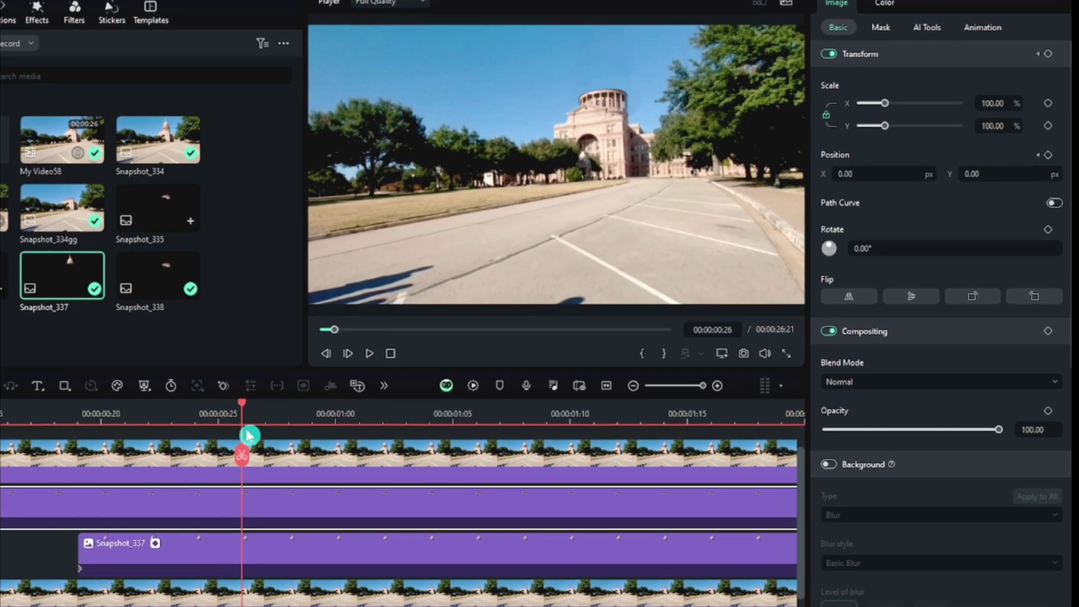
pyautogui.click(270, 548)
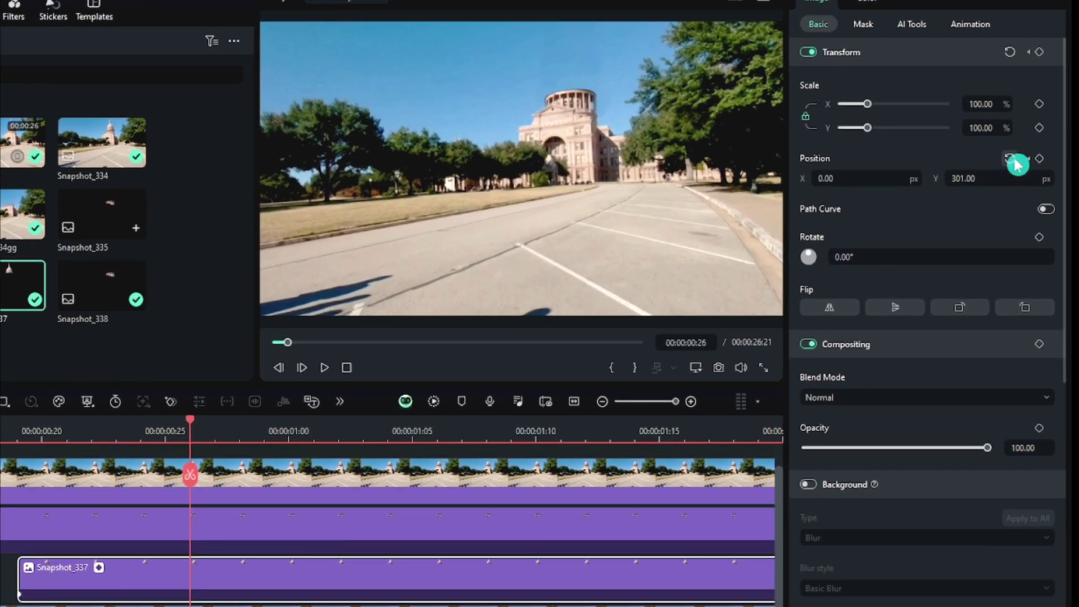
pyautogui.click(1010, 158)
pyautogui.click(190, 433)
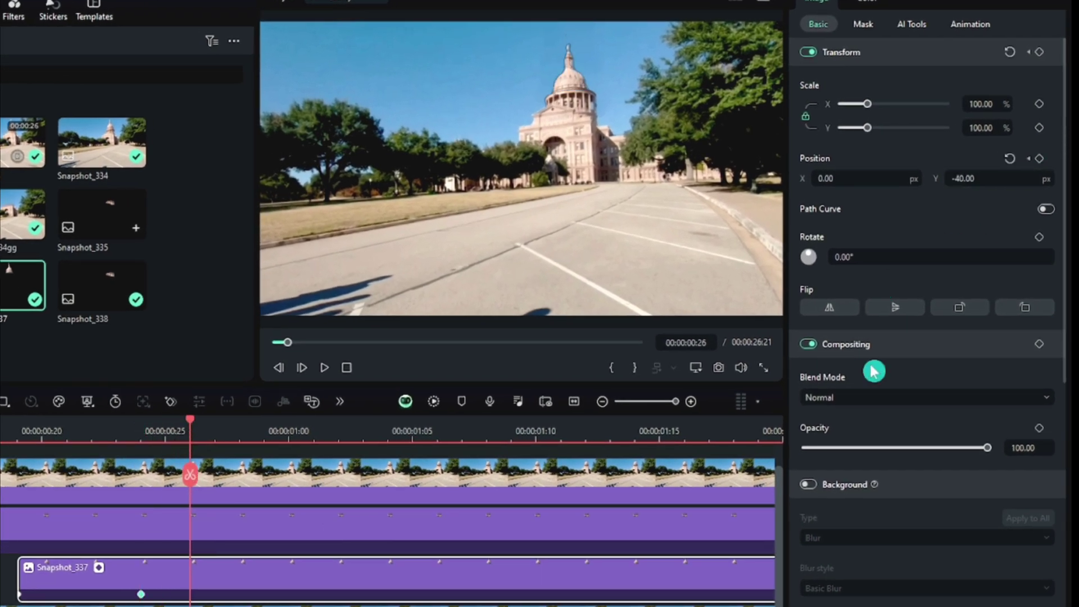
pyautogui.click(1010, 159)
pyautogui.moveTo(116, 433); pyautogui.dragTo(170, 435)
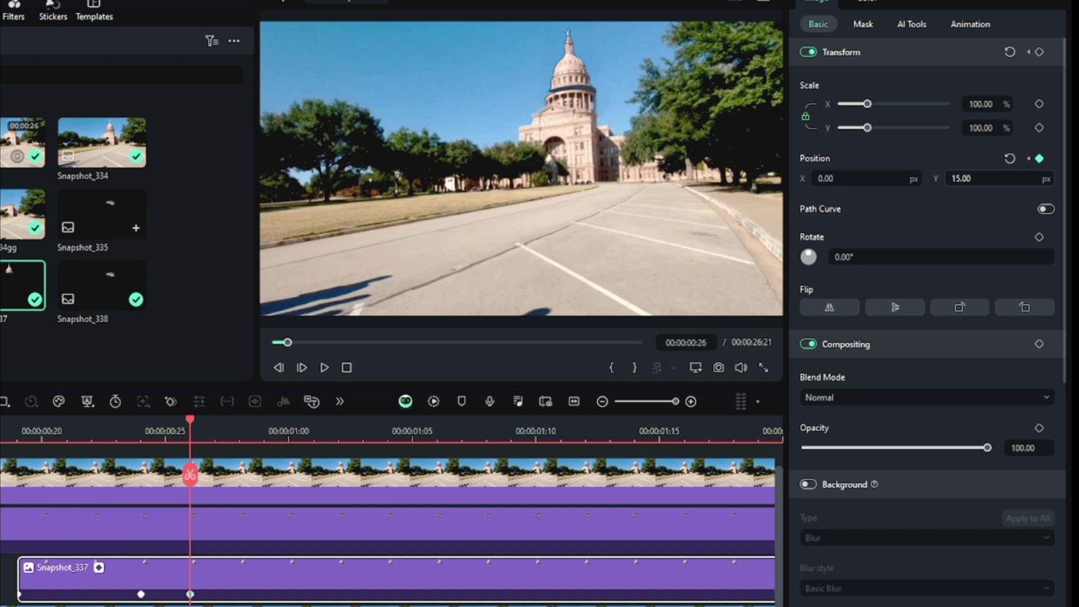
# Add further bounce keyframes to Snapshot_337 at 00:00:00:28 and 00:00:00:29, and reset its position at 00:00:01:00.
pyautogui.moveTo(193, 429); pyautogui.dragTo(259, 438)
pyautogui.click(289, 428)
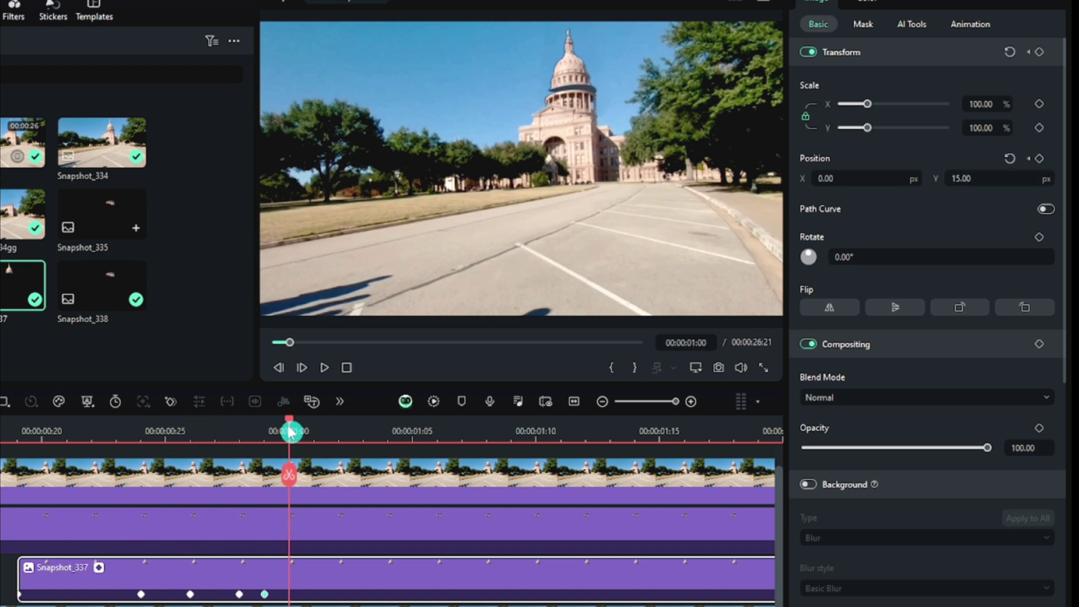
pyautogui.click(1010, 158)
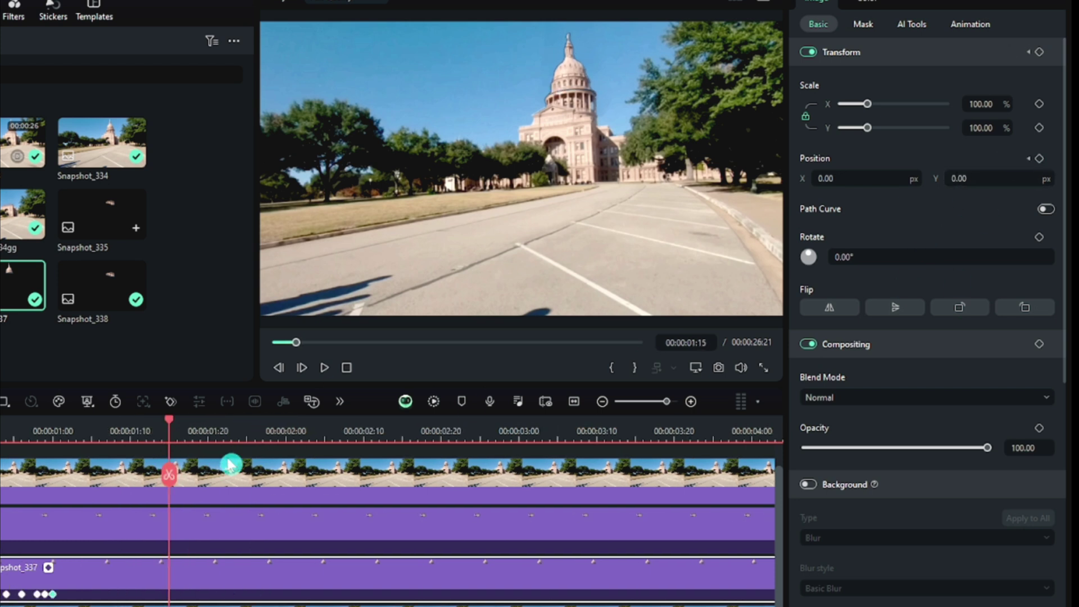
# Move the My Video58 clip on the lowest track so it starts at 00:00:01:15.
pyautogui.click(231, 452)
pyautogui.scroll(-2, 303, 430)
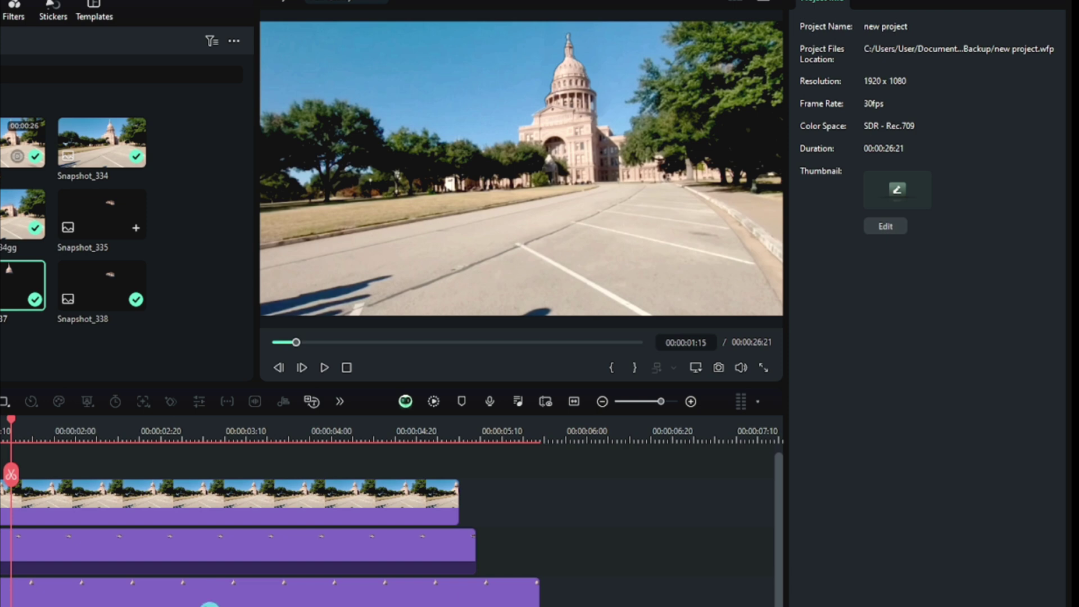
pyautogui.click(221, 514)
pyautogui.moveTo(55, 575); pyautogui.dragTo(78, 566)
pyautogui.scroll(2, 43, 576)
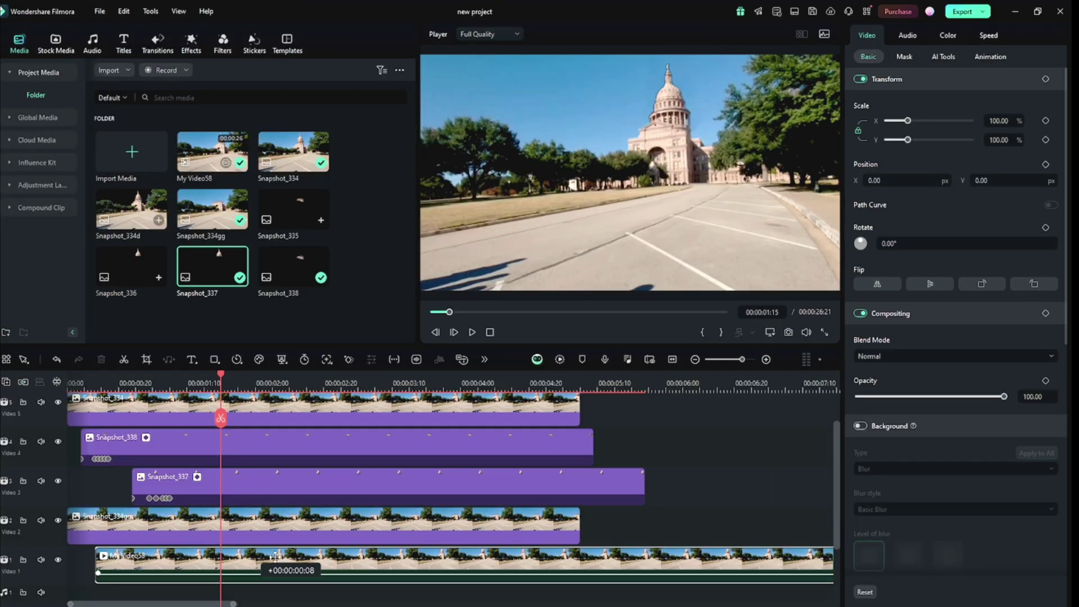
pyautogui.moveTo(274, 557); pyautogui.dragTo(399, 556)
# Split the four snapshot clips at 00:00:01:15, delete the parts after the cut, and play back the effect.
pyautogui.click(224, 427)
pyautogui.click(222, 421)
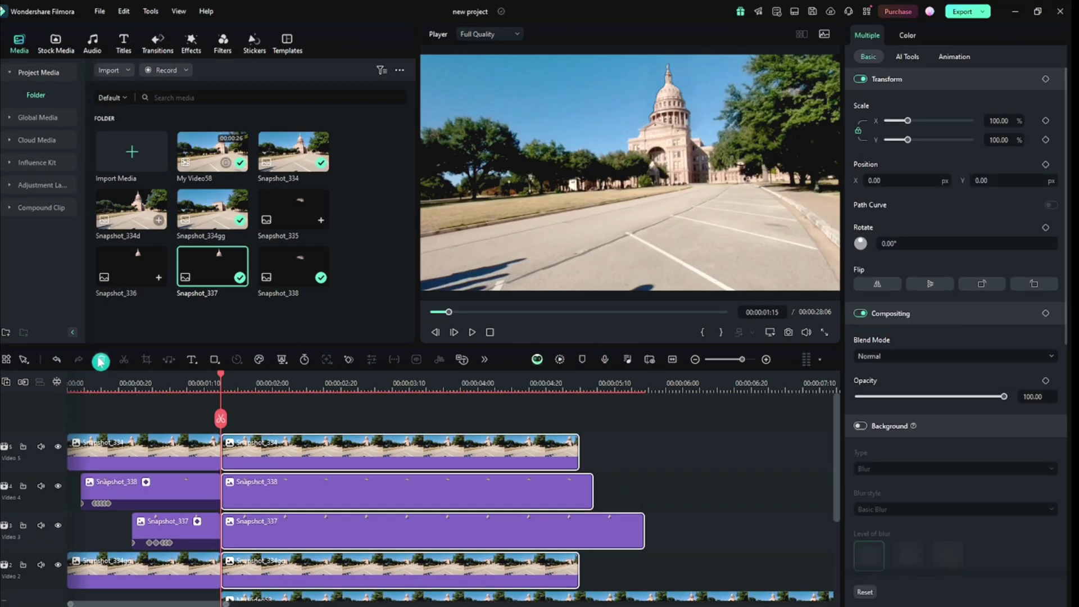
pyautogui.click(100, 362)
pyautogui.press('space')
pyautogui.press('space')
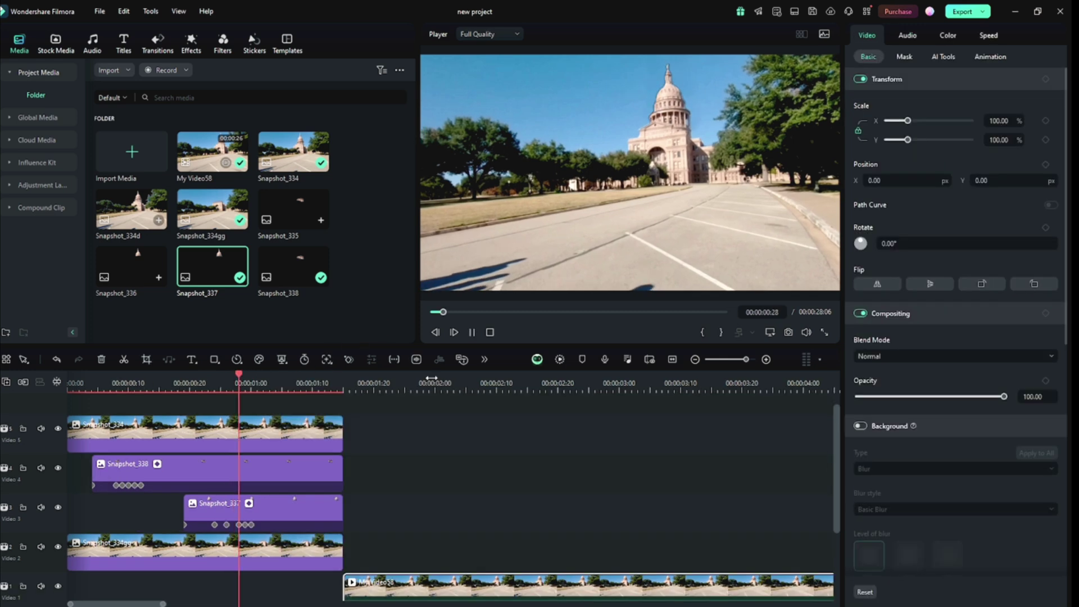
# Combine the four trimmed snapshot clips into one compound clip, with My Video58 directly after it on the same track.
pyautogui.moveTo(230, 409); pyautogui.dragTo(188, 568)
pyautogui.rightClick(188, 568)
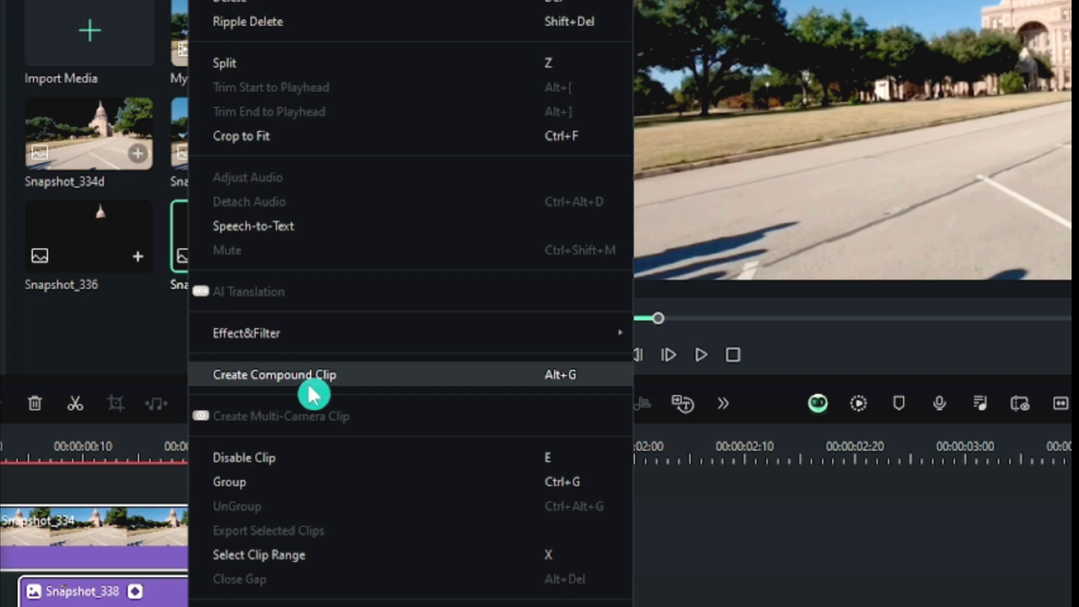
pyautogui.click(332, 384)
pyautogui.click(907, 333)
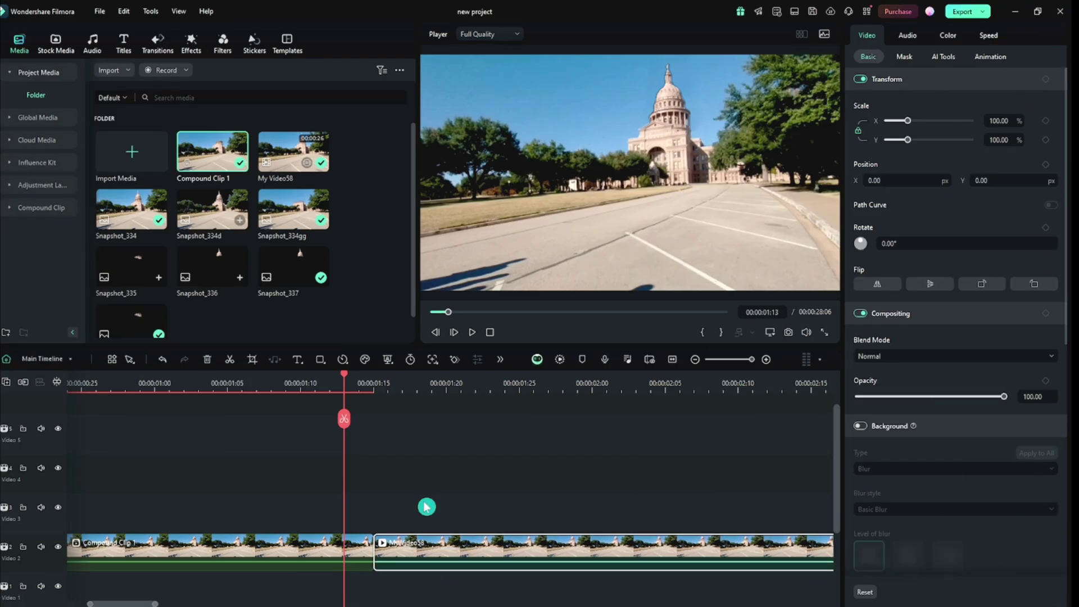
pyautogui.click(426, 500)
pyautogui.press('space')
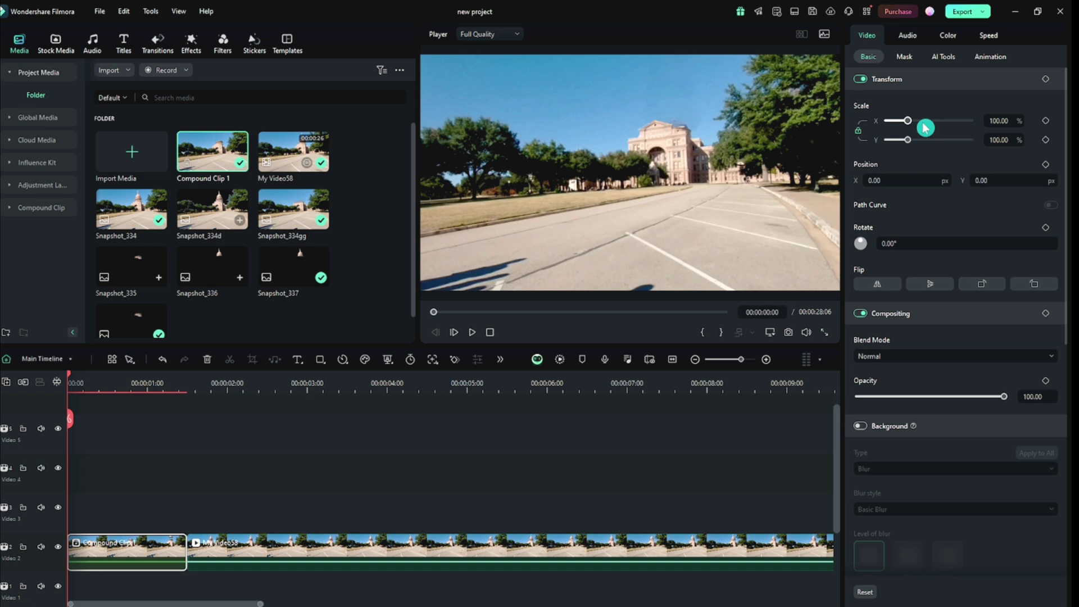
# Keyframe the compound clip's transform at its start and scale it up to 119.73% at 00:00:01:14.
pyautogui.click(1045, 79)
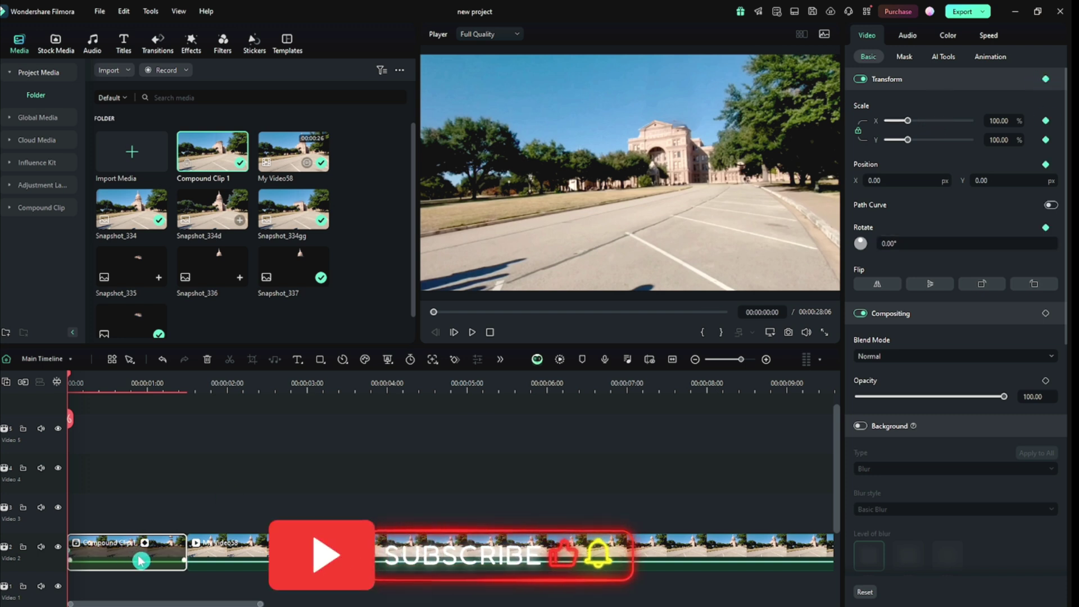
pyautogui.moveTo(132, 392); pyautogui.dragTo(245, 406)
pyautogui.moveTo(73, 380); pyautogui.dragTo(427, 452)
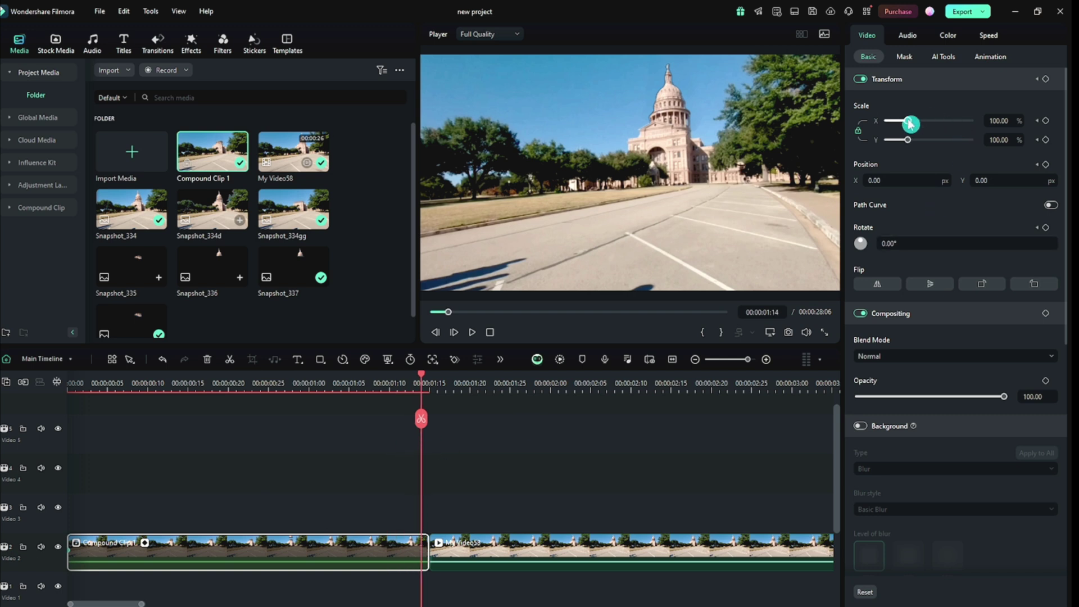
pyautogui.moveTo(910, 125); pyautogui.dragTo(914, 125)
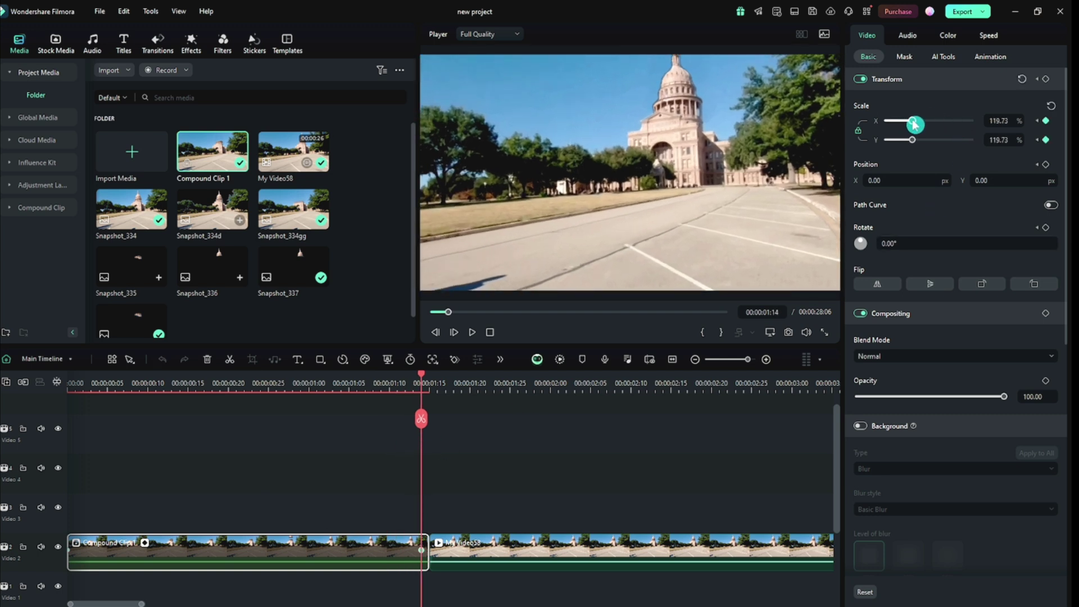
# Set My Video58's scale to 119.73% to match the compound clip's final zoom, and play back the cut from the start.
pyautogui.press('Right')
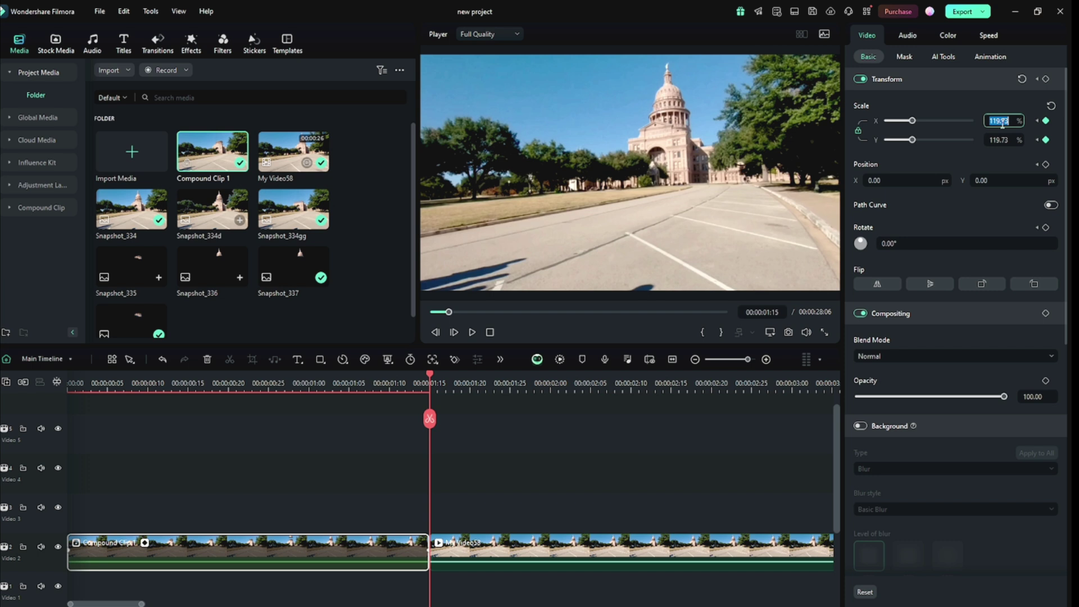
pyautogui.click(476, 552)
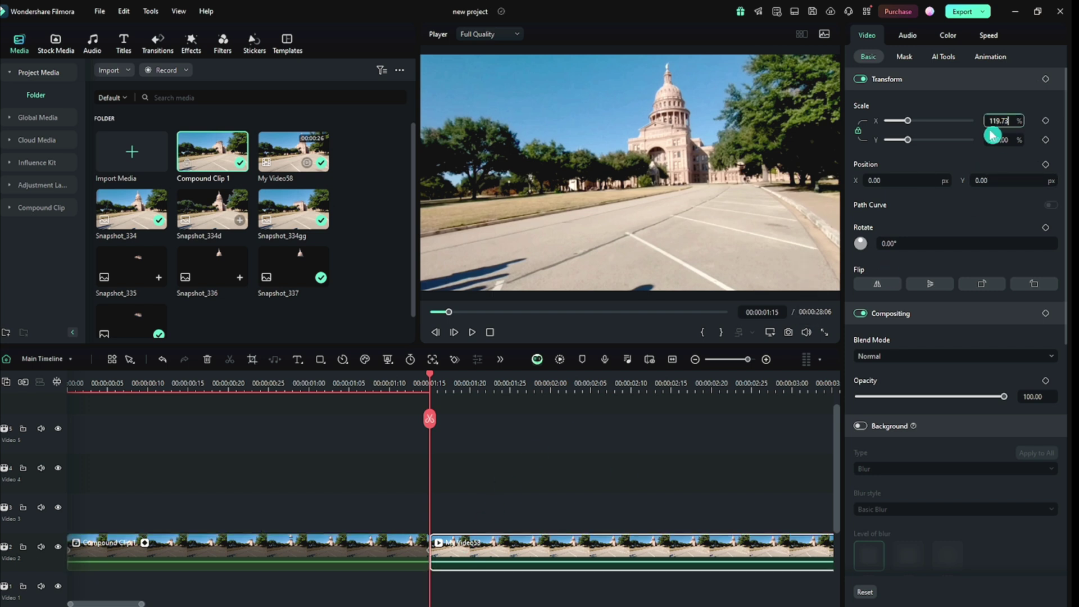
pyautogui.write('119.73')
pyautogui.click(972, 101)
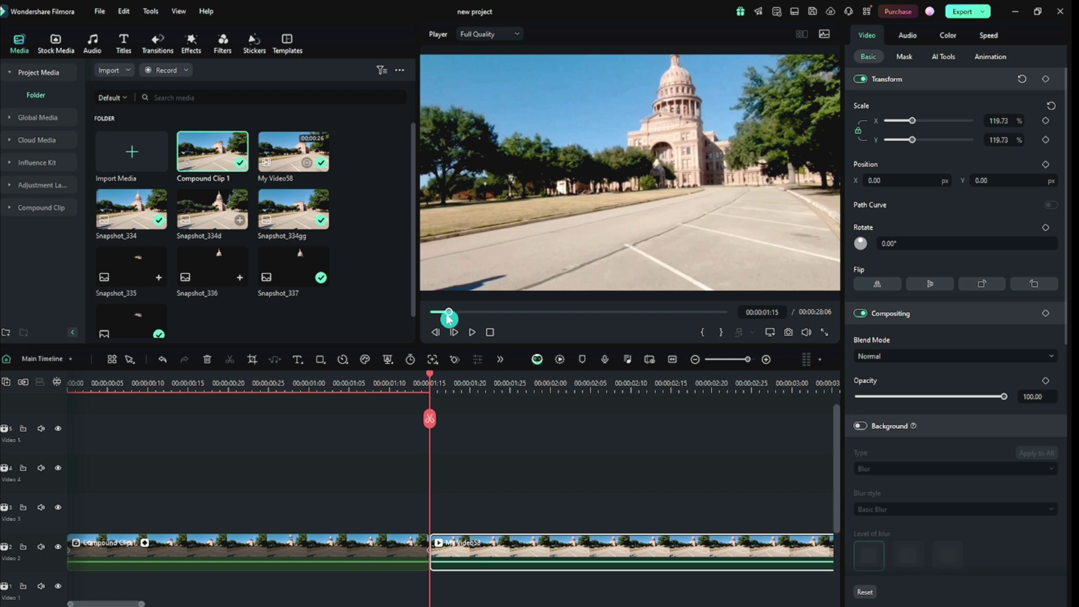
pyautogui.moveTo(449, 313); pyautogui.dragTo(356, 326)
pyautogui.press('space')
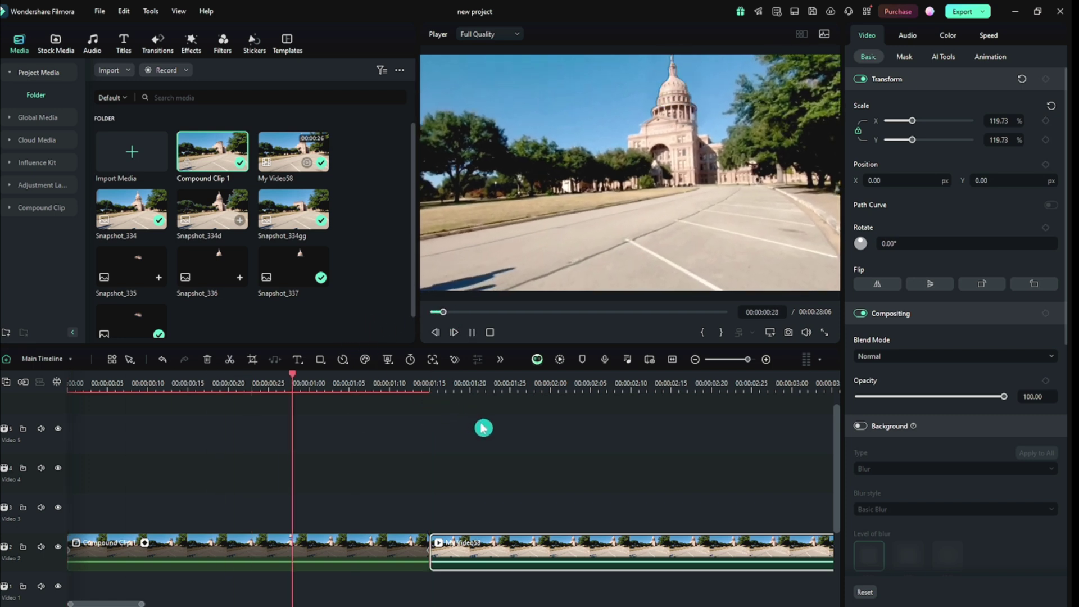
pyautogui.click(1003, 121)
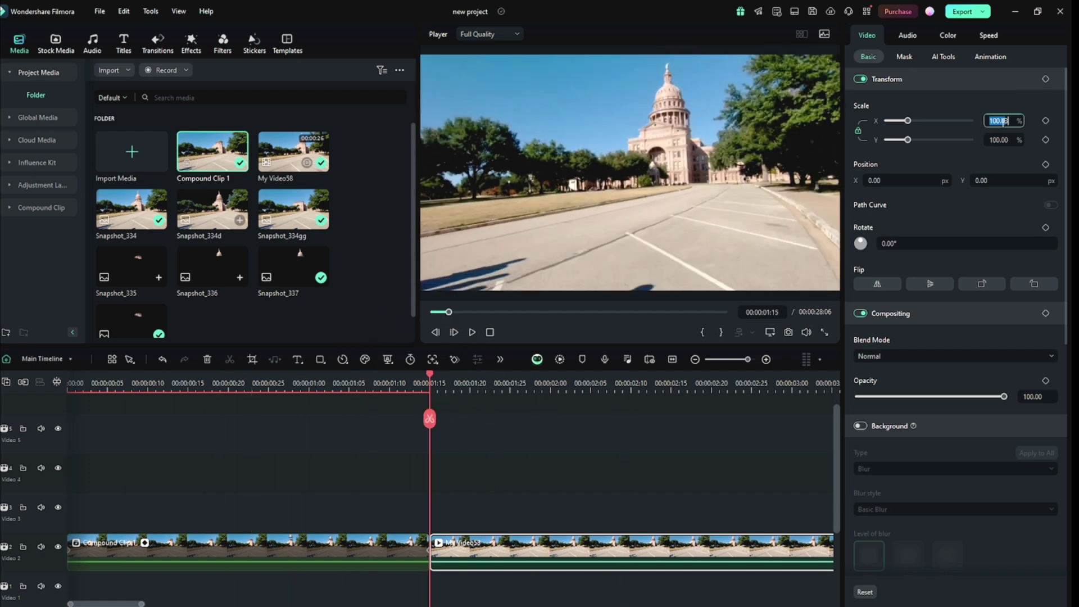
pyautogui.click(972, 101)
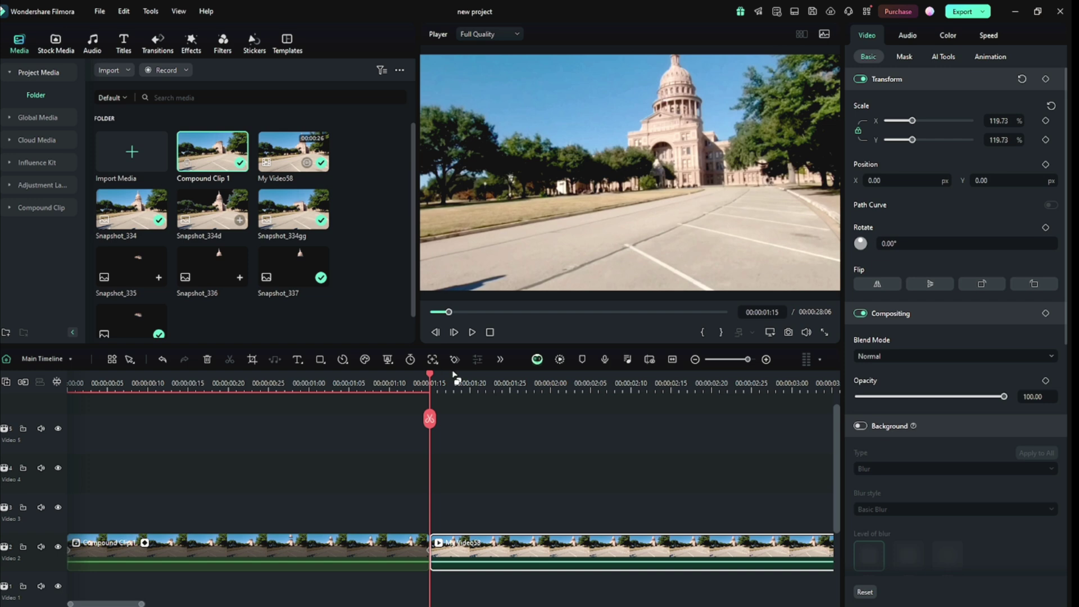
pyautogui.moveTo(448, 315); pyautogui.dragTo(352, 325)
pyautogui.press('space')
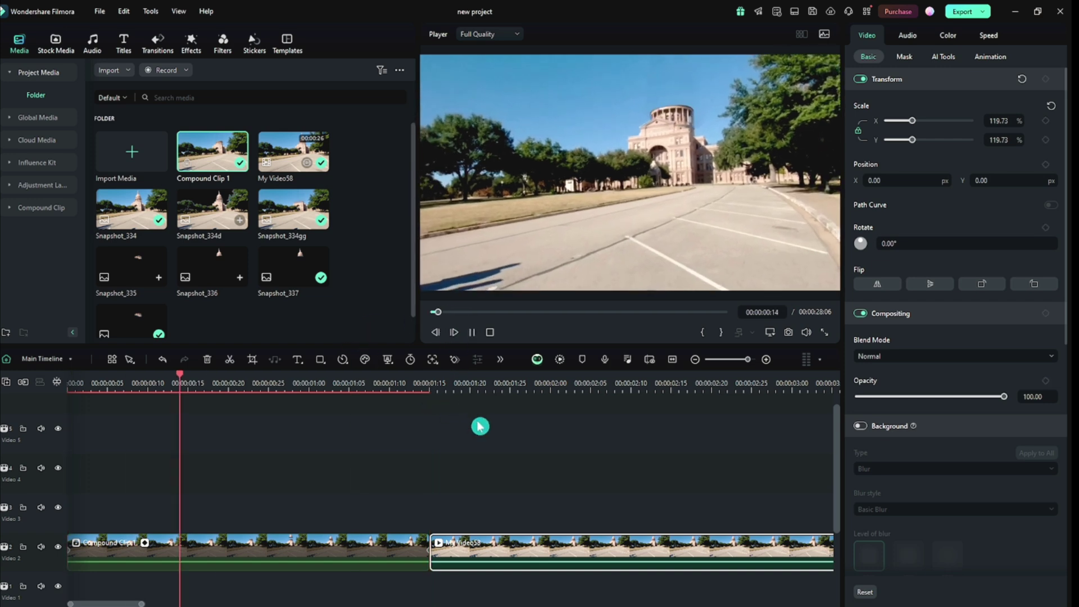
pyautogui.press('space')
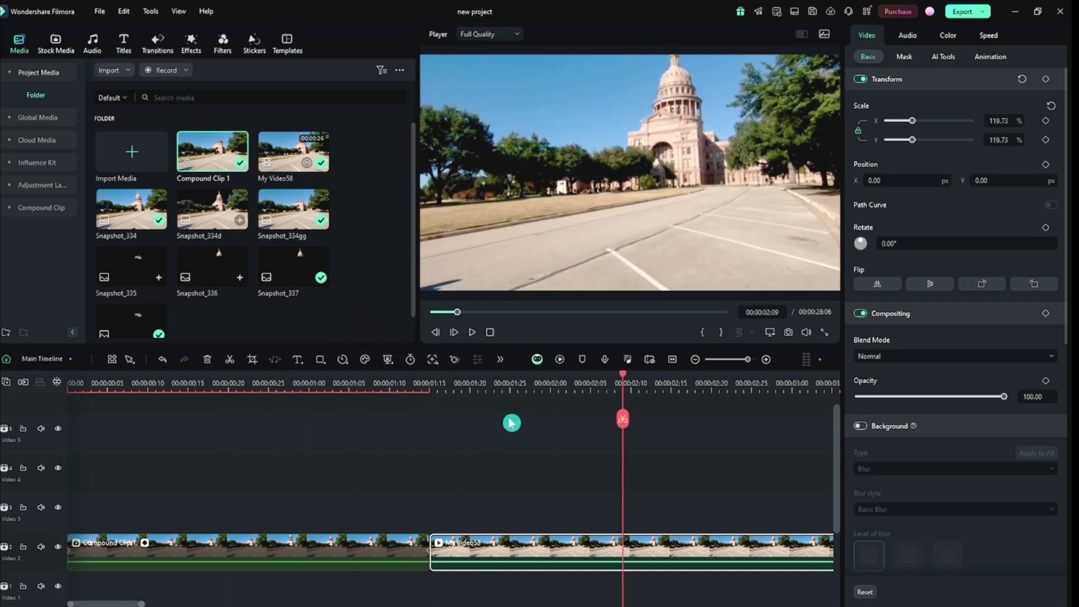
# Apply the Mild effect from the Shake video effects to the compound clip.
pyautogui.click(191, 44)
pyautogui.click(37, 95)
pyautogui.click(36, 163)
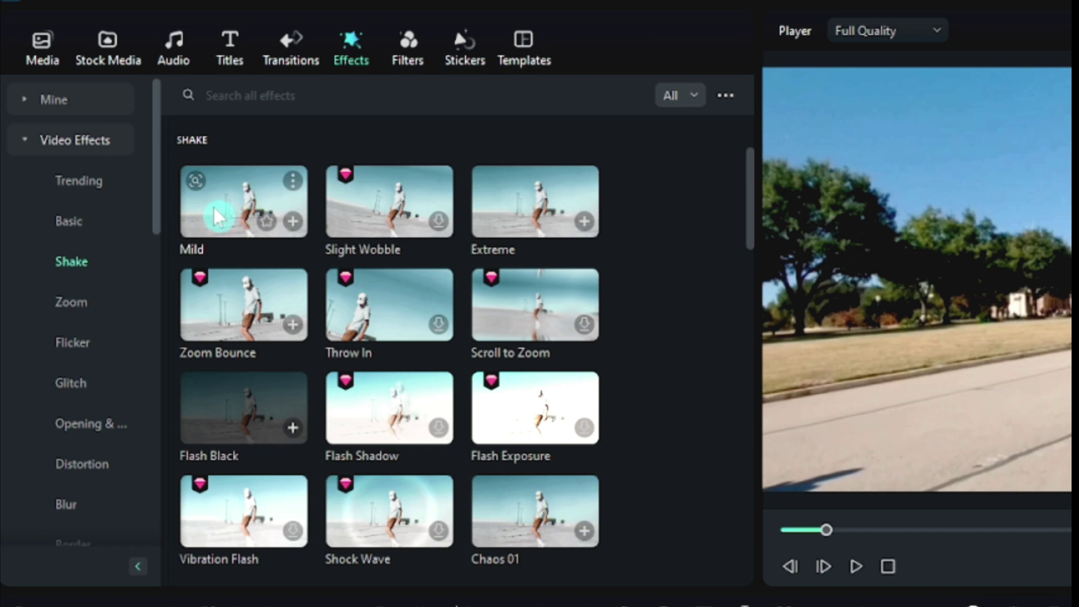
pyautogui.moveTo(220, 214); pyautogui.dragTo(339, 496)
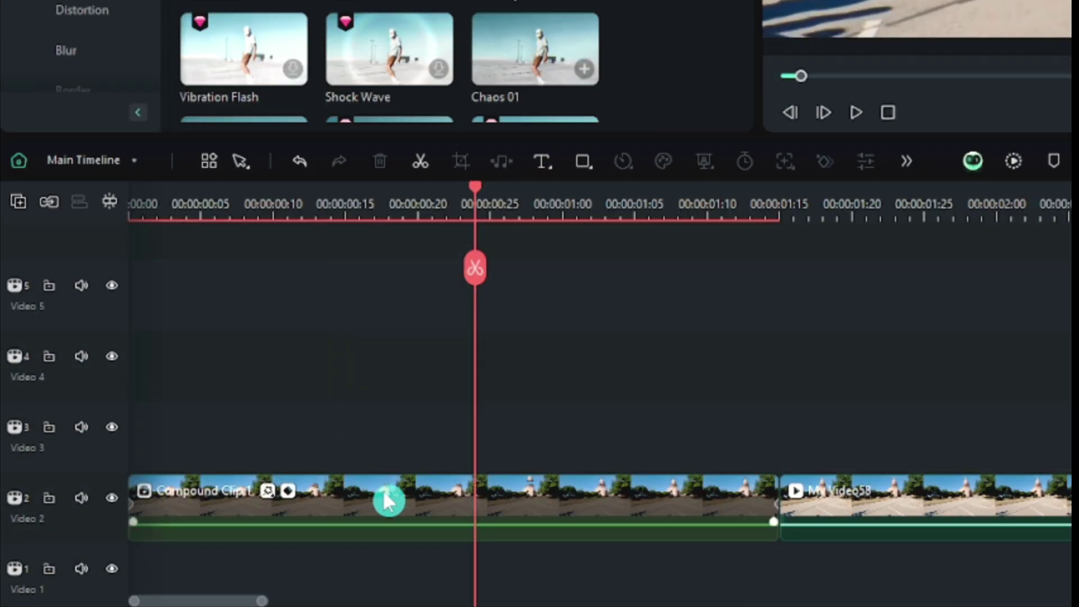
# Set the compound clip's Mild effect frequency to 1.54 and lower its Position X and Position Z to about their minimum.
pyautogui.click(389, 500)
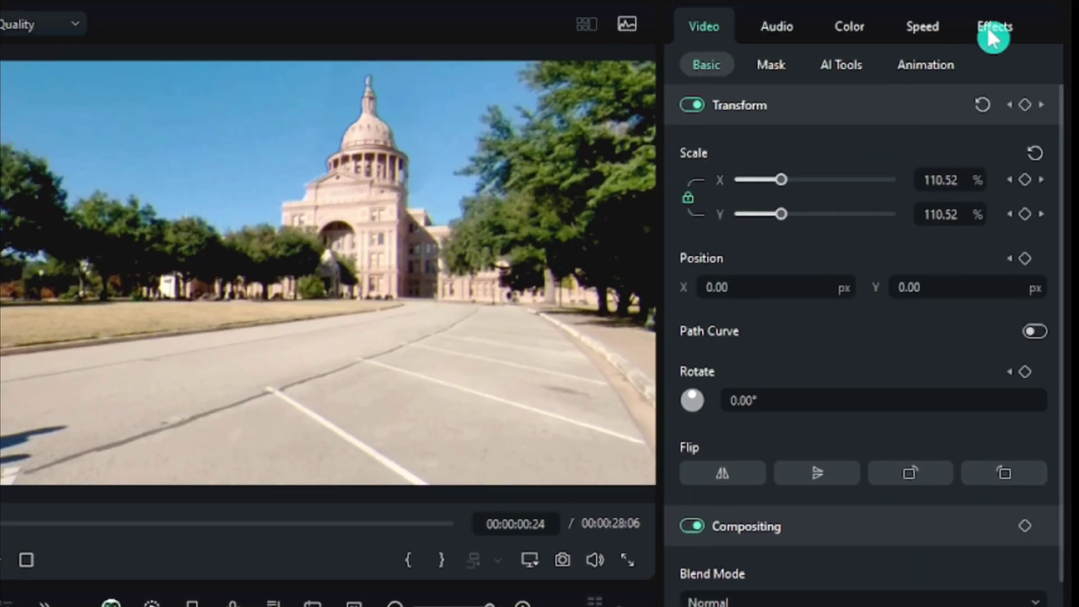
pyautogui.click(998, 35)
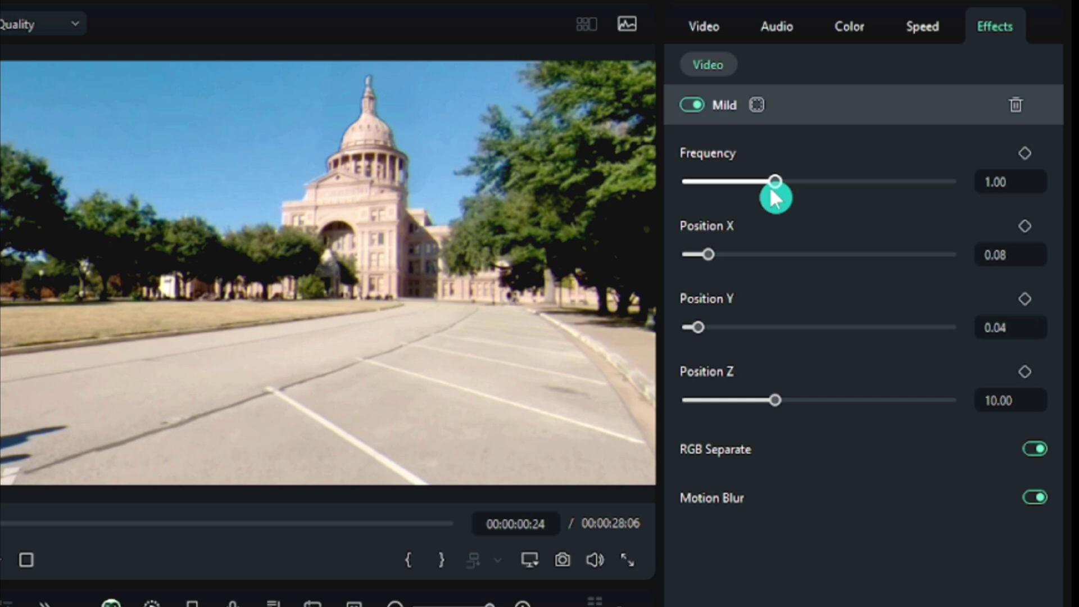
pyautogui.moveTo(778, 184); pyautogui.dragTo(821, 182)
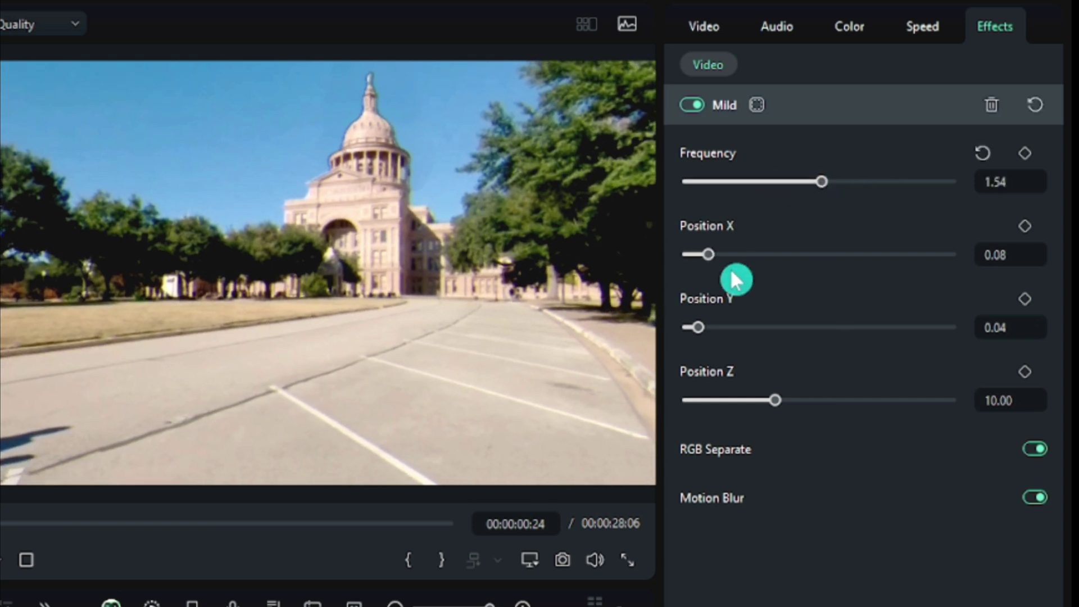
pyautogui.moveTo(708, 255); pyautogui.dragTo(646, 268)
pyautogui.moveTo(775, 400); pyautogui.dragTo(686, 407)
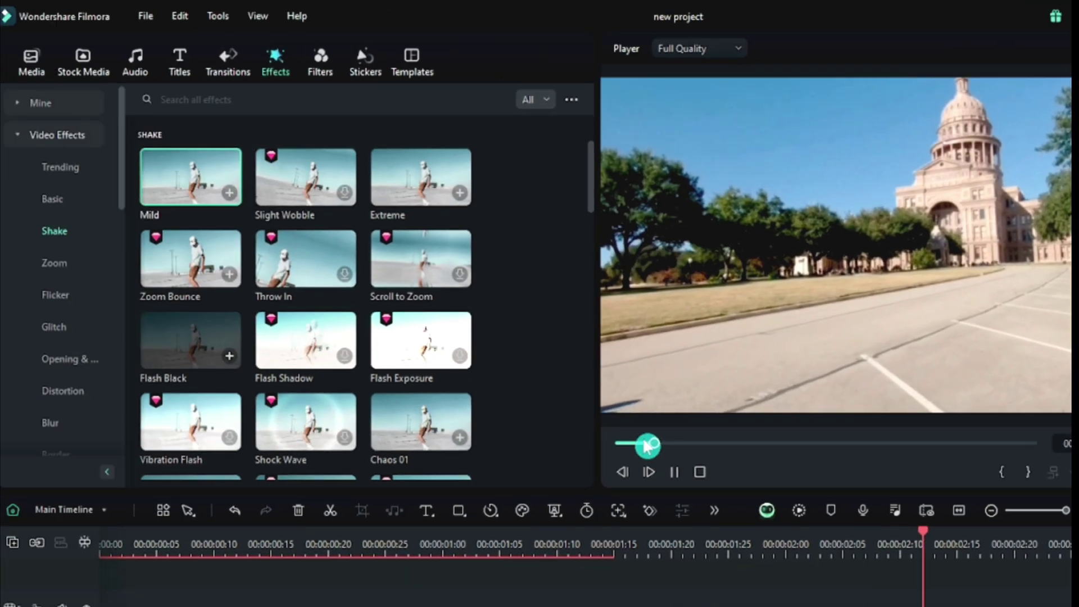
# Add the Fade Zoom transition between the compound clip and My Video58, and play back the whole effect from the start.
pyautogui.click(233, 62)
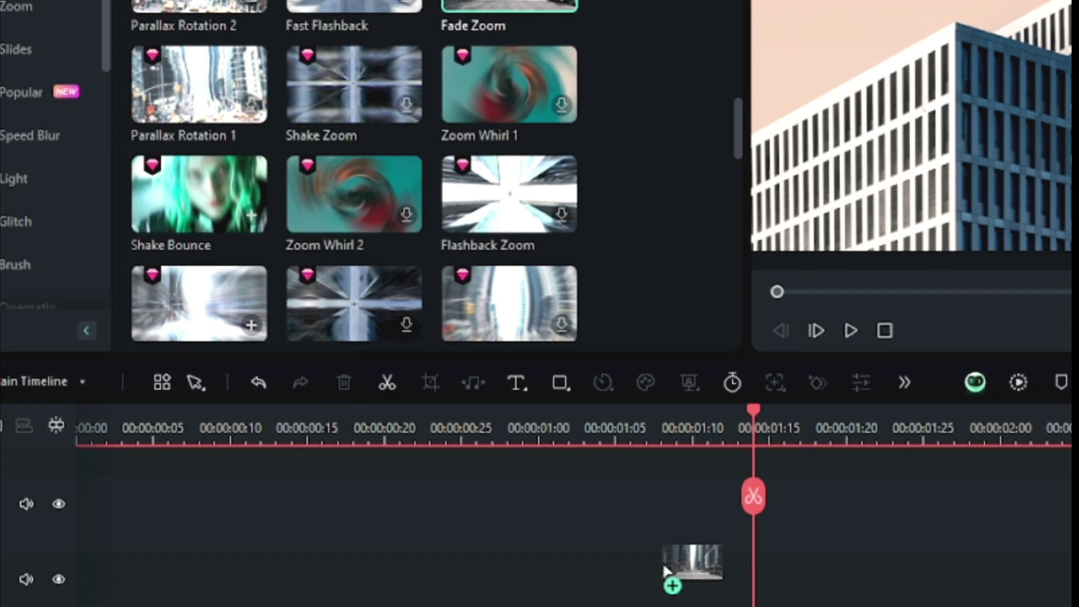
pyautogui.moveTo(538, 606); pyautogui.dragTo(584, 605)
pyautogui.moveTo(687, 540); pyautogui.dragTo(691, 537)
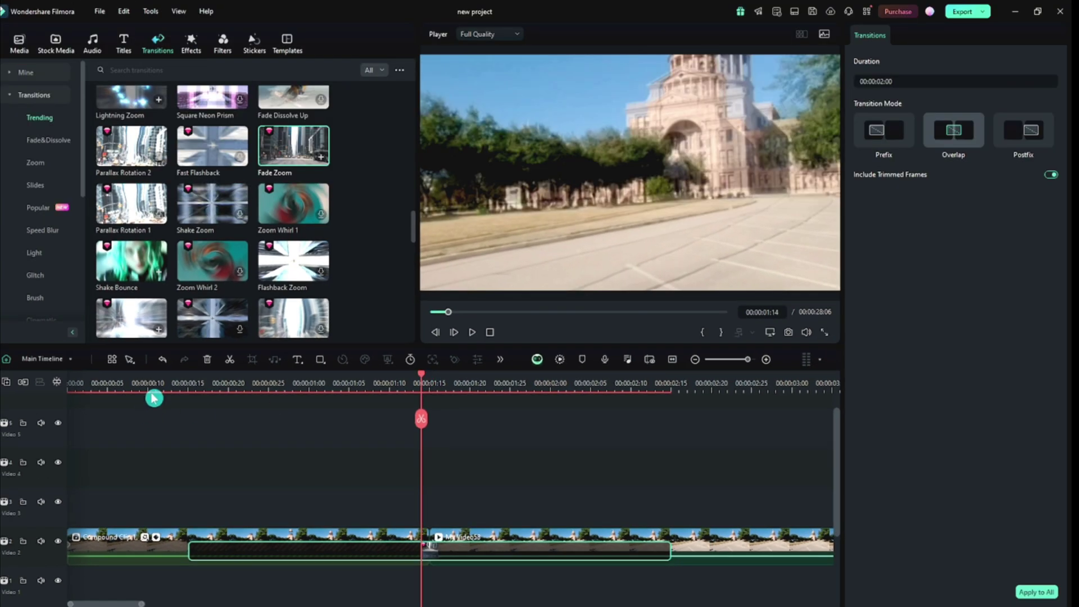
pyautogui.click(152, 395)
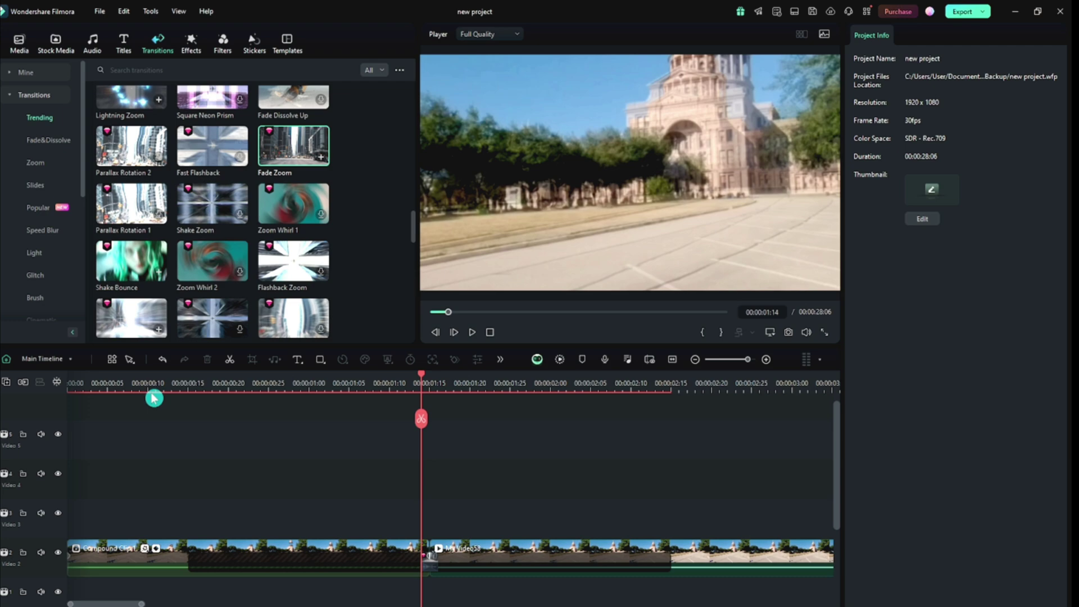
pyautogui.click(148, 378)
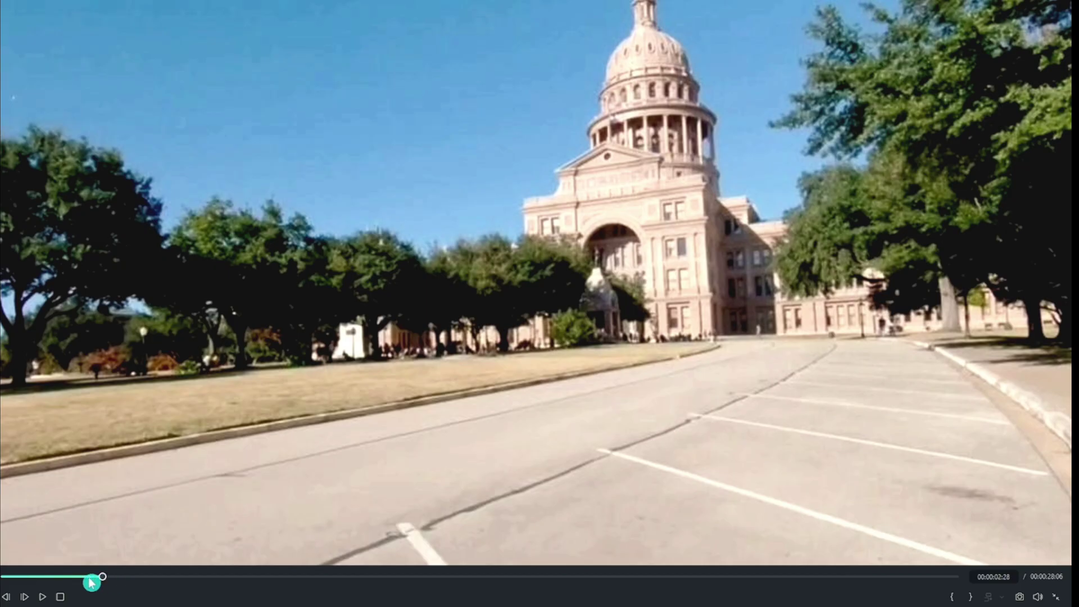
pyautogui.moveTo(93, 578); pyautogui.dragTo(2, 579)
pyautogui.press('space')
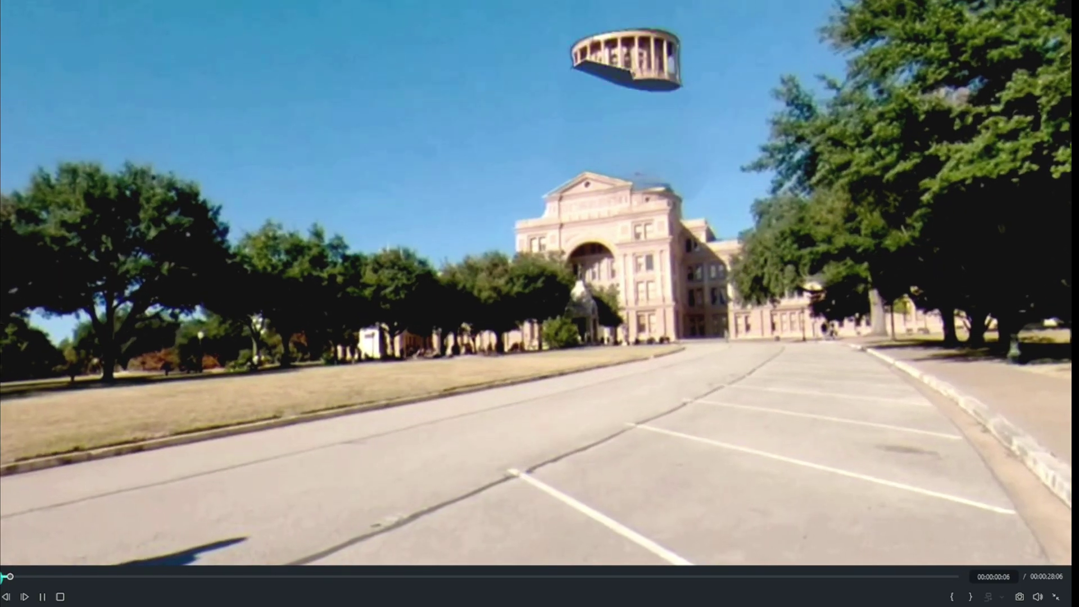
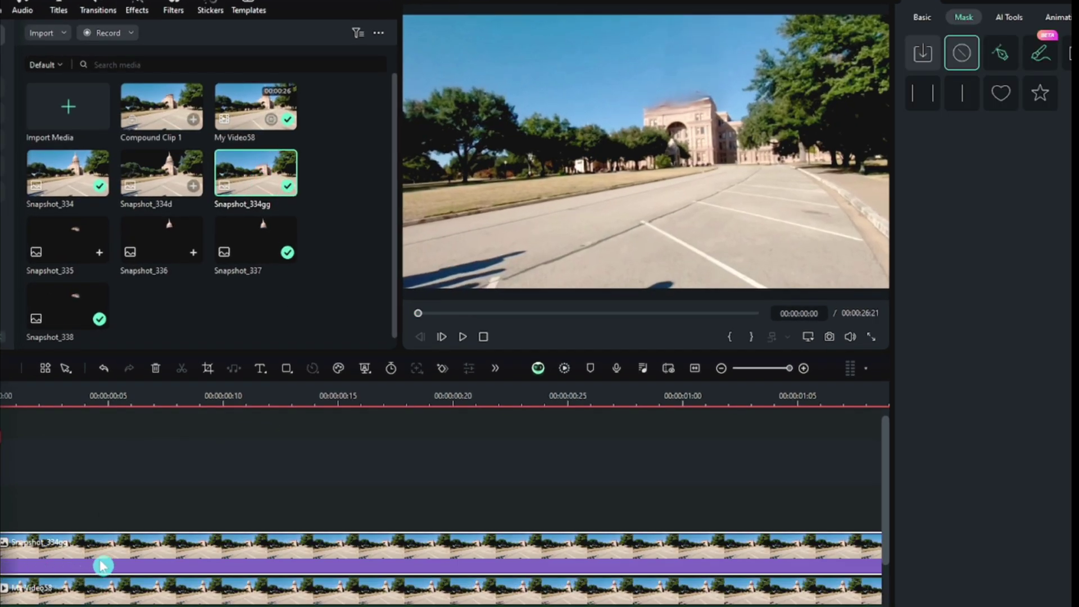
# Draw a freeform mask on Snapshot_334gg enclosing the sky above the trees and around the building's missing dome.
pyautogui.click(1000, 53)
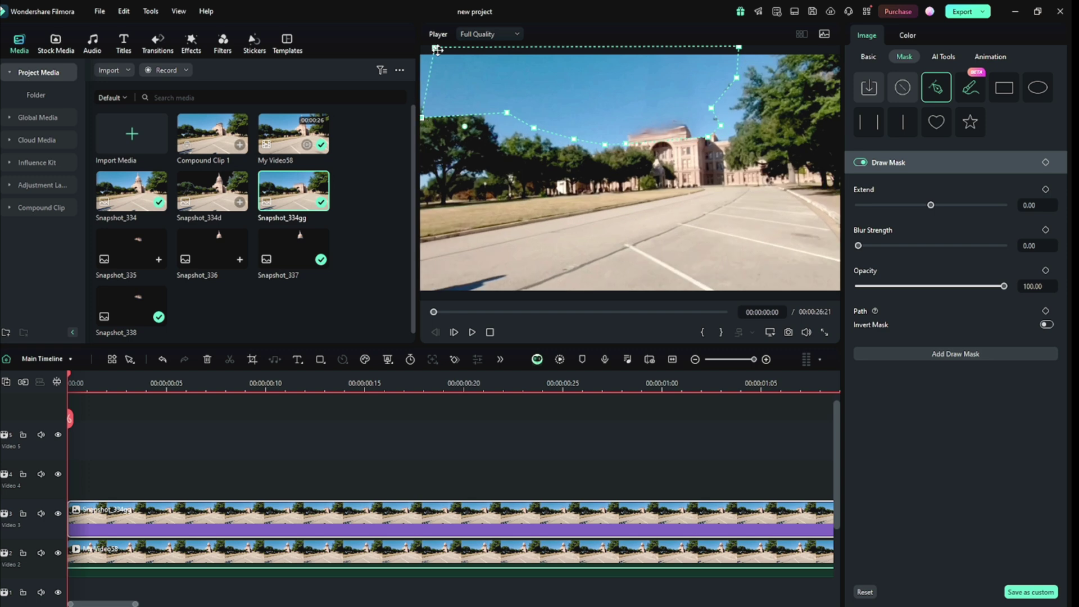
pyautogui.click(110, 435)
# Give My Video58 a custom speed ramp whose first point is lowered to between 0.5x and 0.1x.
pyautogui.click(127, 554)
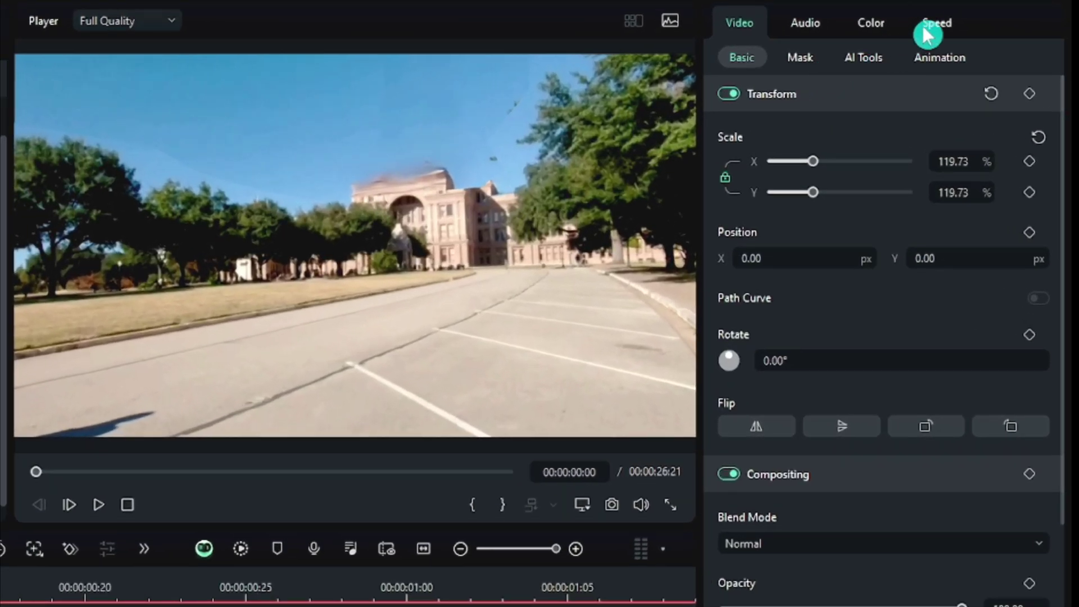
pyautogui.click(927, 28)
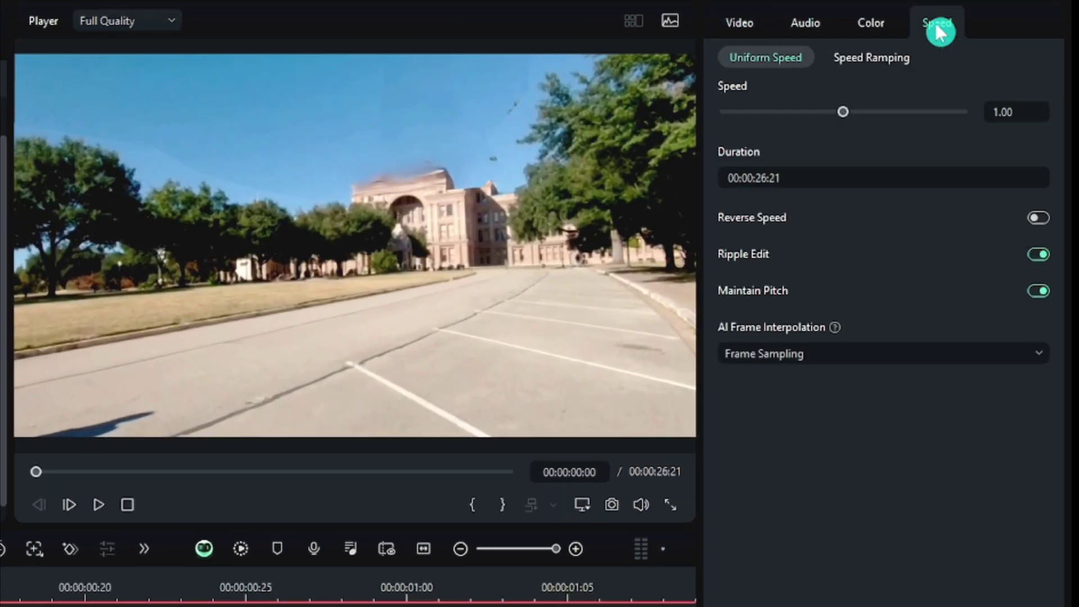
pyautogui.click(861, 65)
pyautogui.click(821, 142)
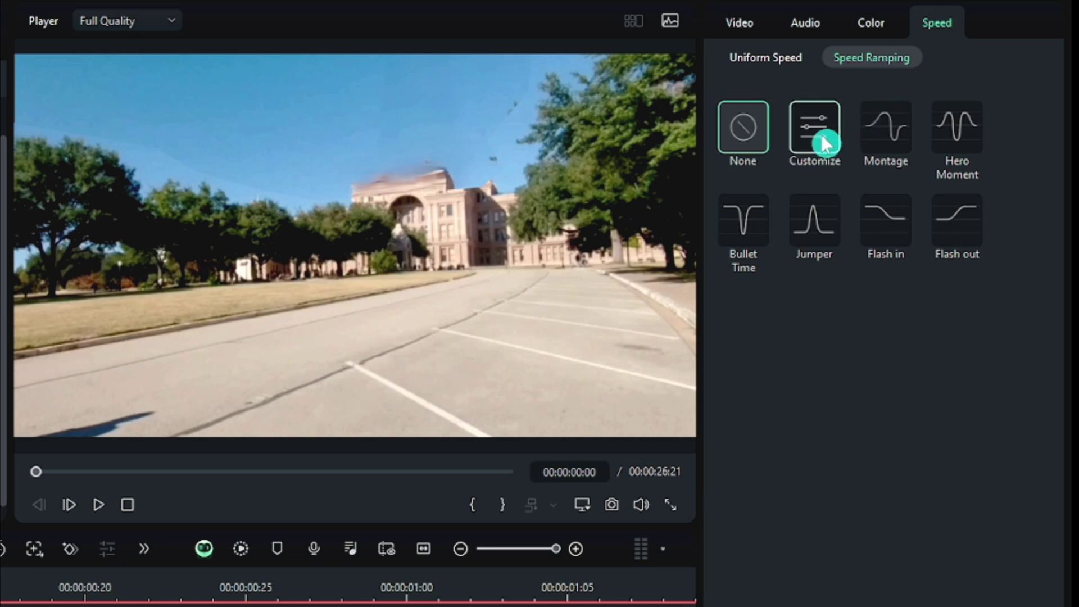
pyautogui.moveTo(733, 403); pyautogui.dragTo(734, 442)
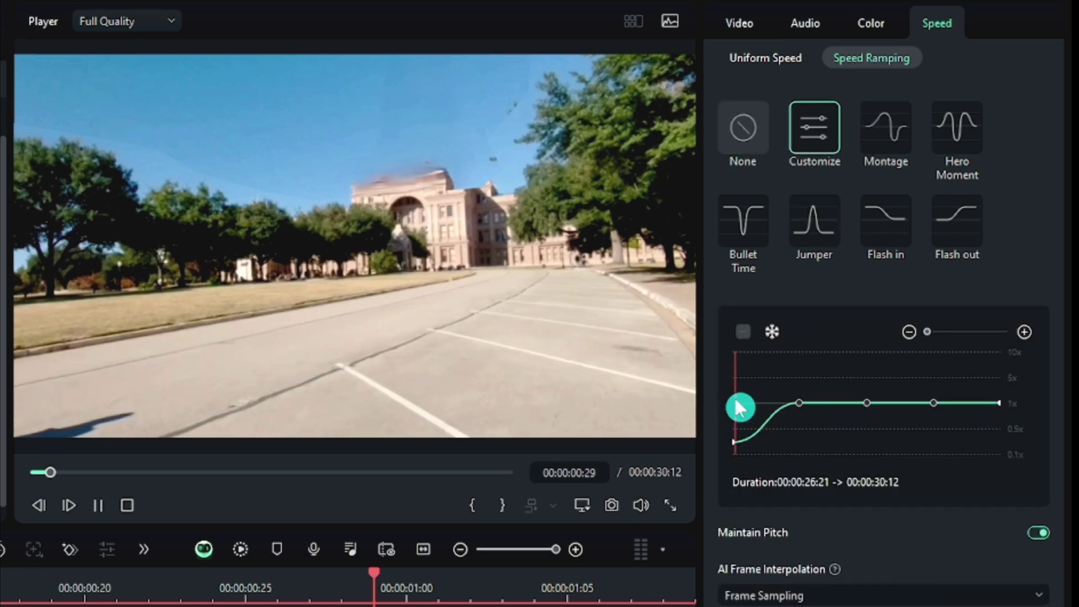
# Stop playback and place Snapshot_334d at the timeline start on the track above Snapshot_334gg.
pyautogui.press('space')
pyautogui.moveTo(517, 593); pyautogui.dragTo(289, 591)
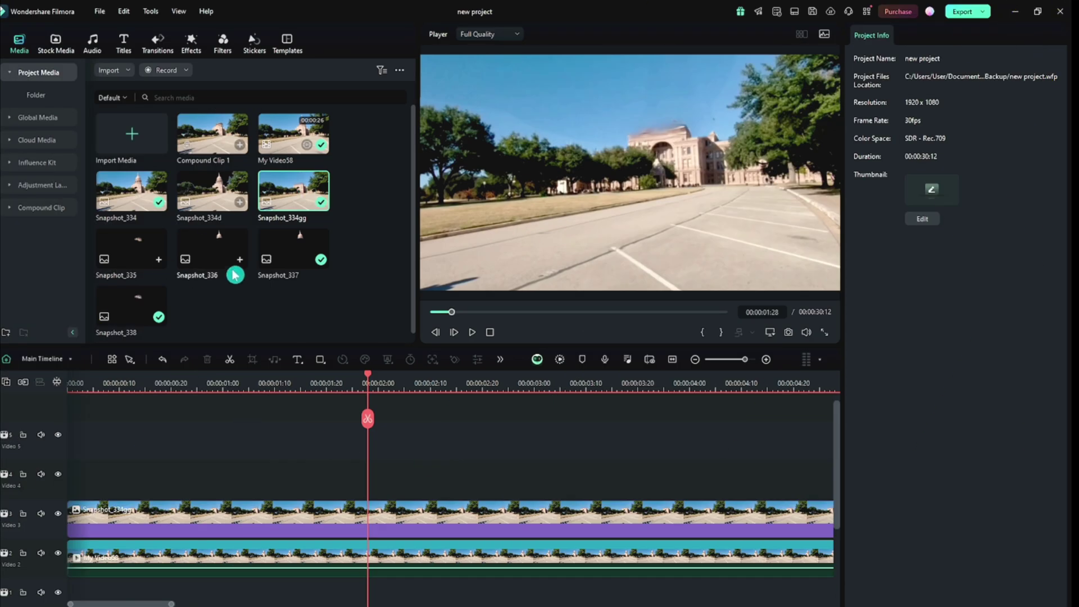
pyautogui.click(211, 209)
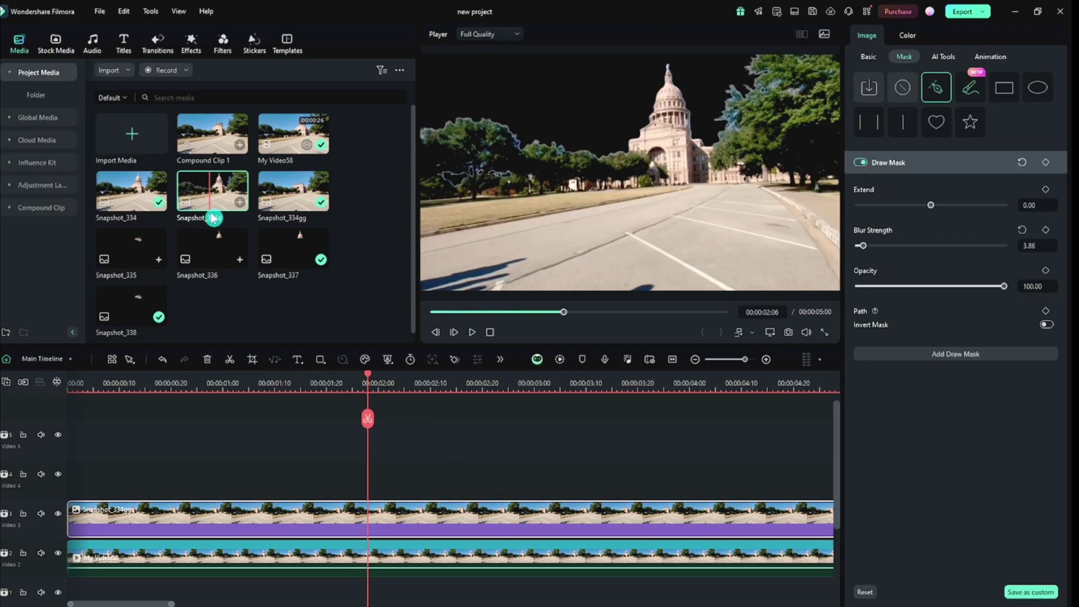
pyautogui.moveTo(358, 278); pyautogui.dragTo(52, 480)
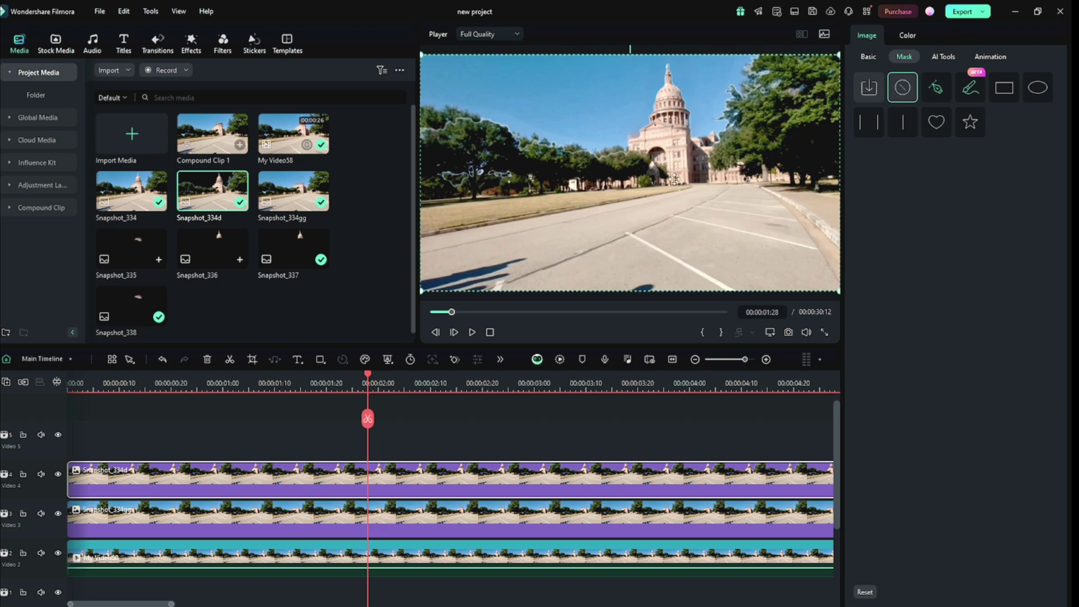
# Draw a closed freeform mask on Snapshot_334d around the building's upper facade and pediment just below the dome.
pyautogui.scroll(3, 671, 97)
pyautogui.moveTo(475, 275); pyautogui.dragTo(465, 268)
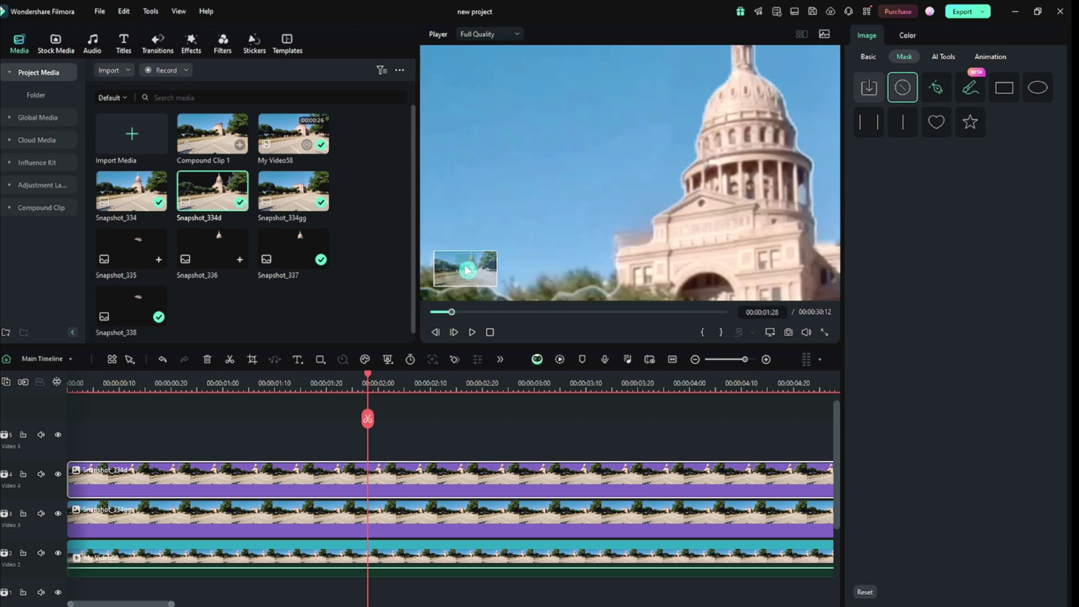
pyautogui.click(936, 87)
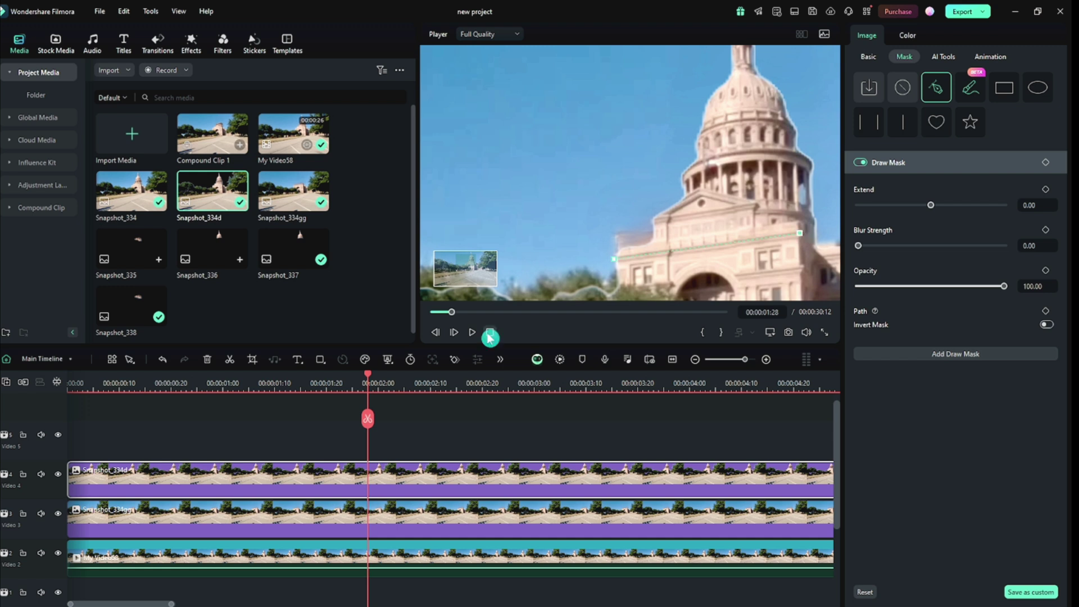
pyautogui.moveTo(470, 262); pyautogui.dragTo(474, 261)
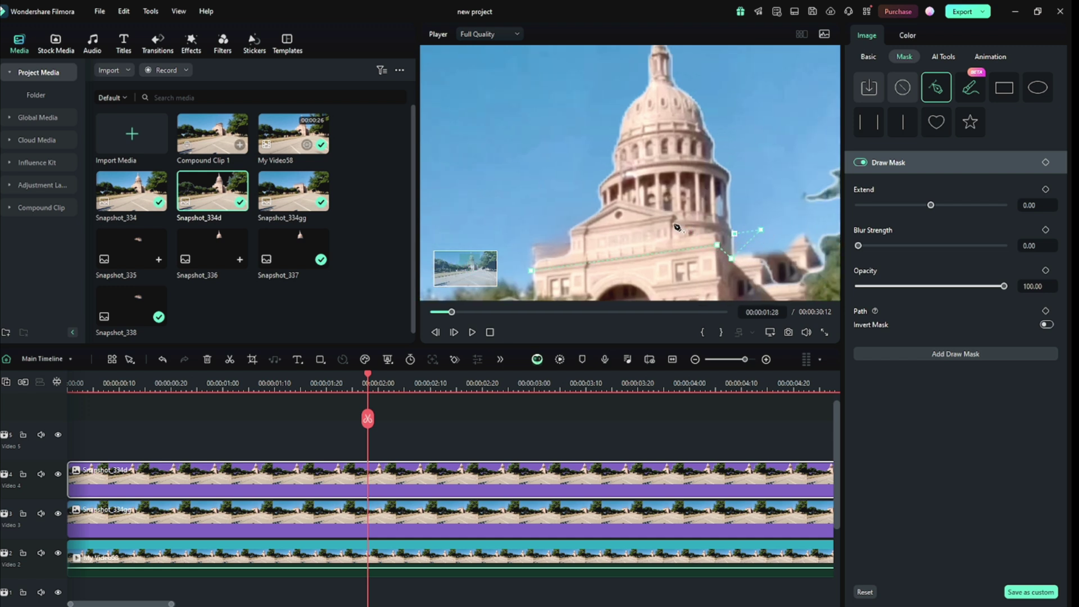
pyautogui.click(531, 271)
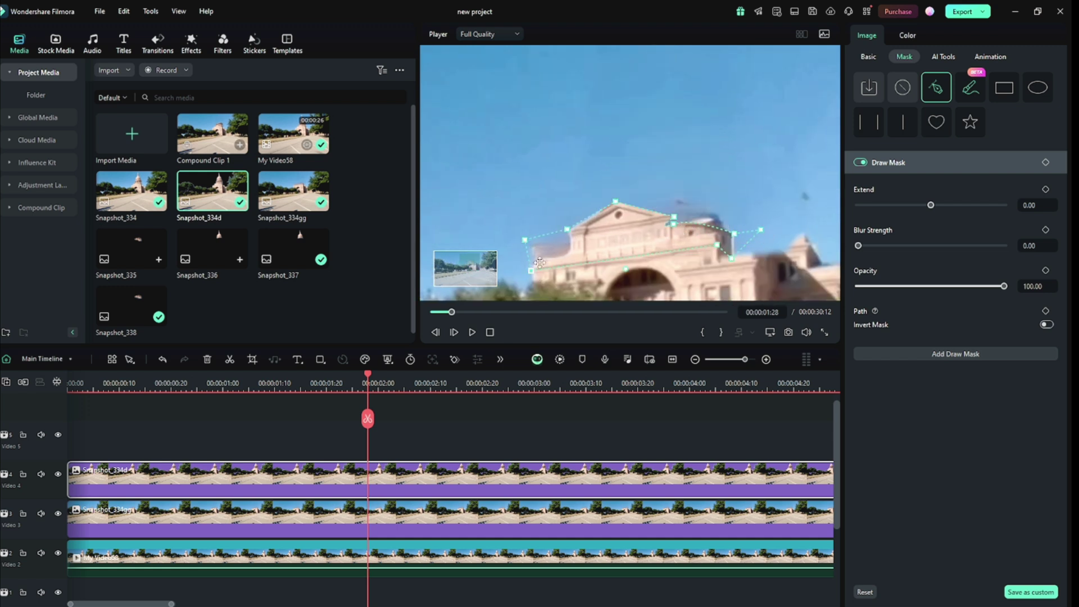
pyautogui.rightClick(673, 137)
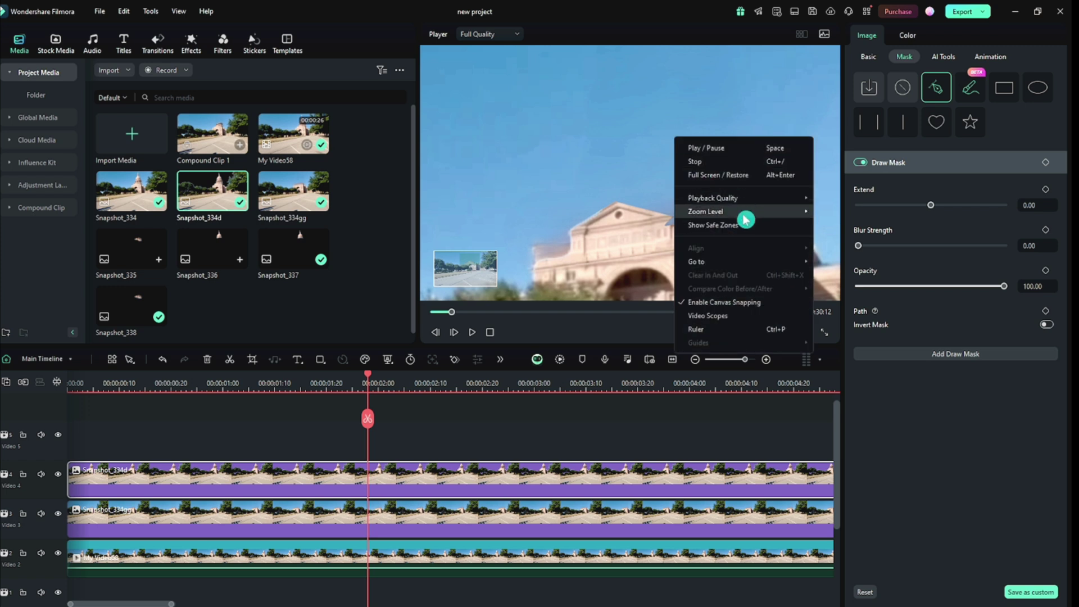
pyautogui.moveTo(740, 217)
pyautogui.click(832, 212)
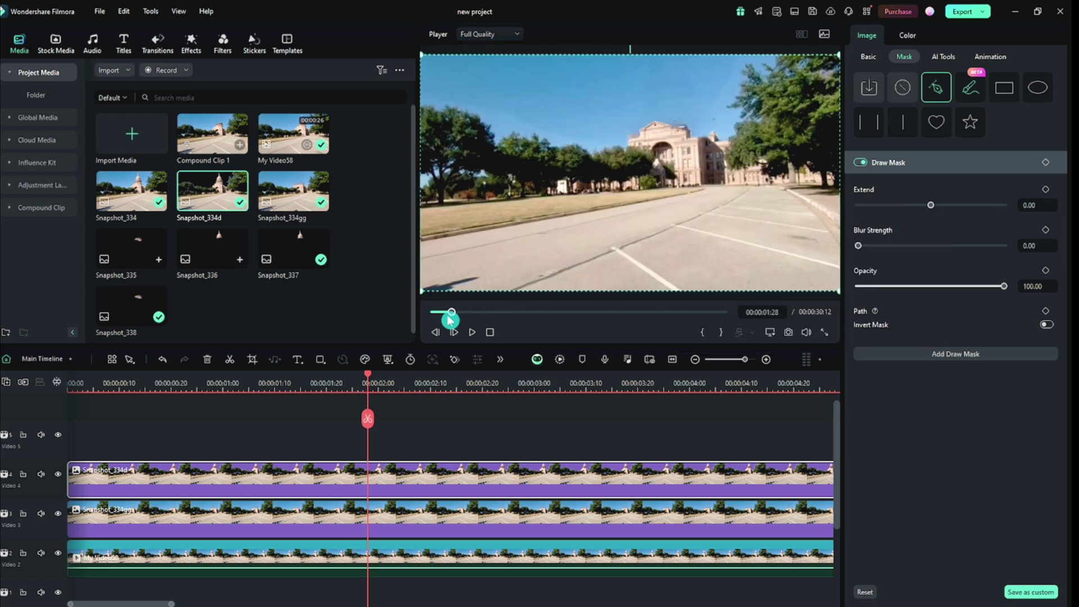
# Add Snapshot_338 and Snapshot_337 at the timeline start and stack them beneath Snapshot_334d, with Snapshot_338 above Snapshot_337.
pyautogui.moveTo(449, 320); pyautogui.dragTo(441, 313)
pyautogui.click(126, 311)
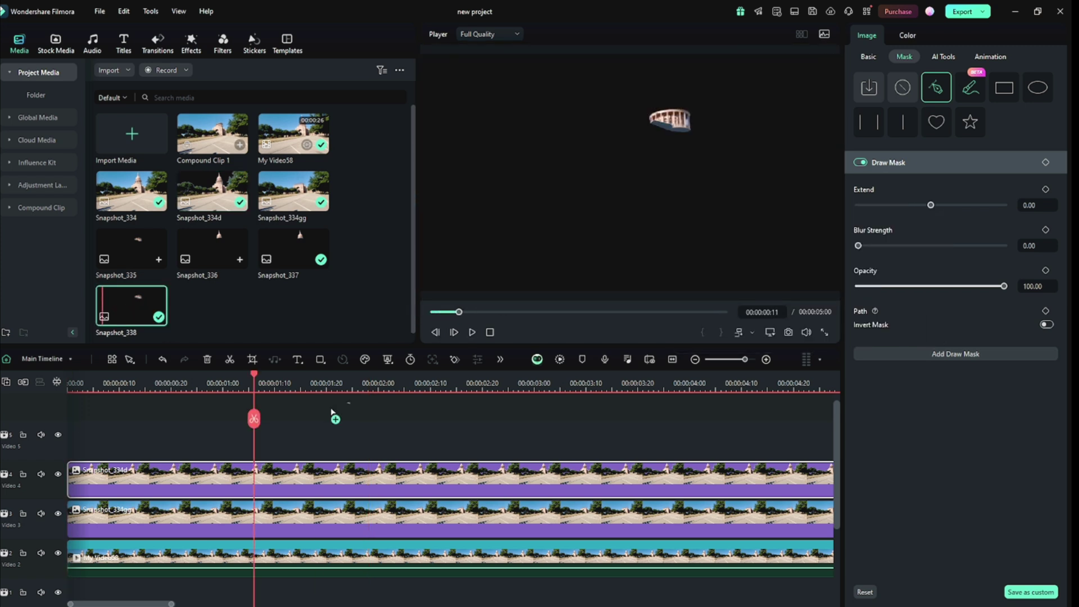
pyautogui.moveTo(332, 413); pyautogui.dragTo(426, 429)
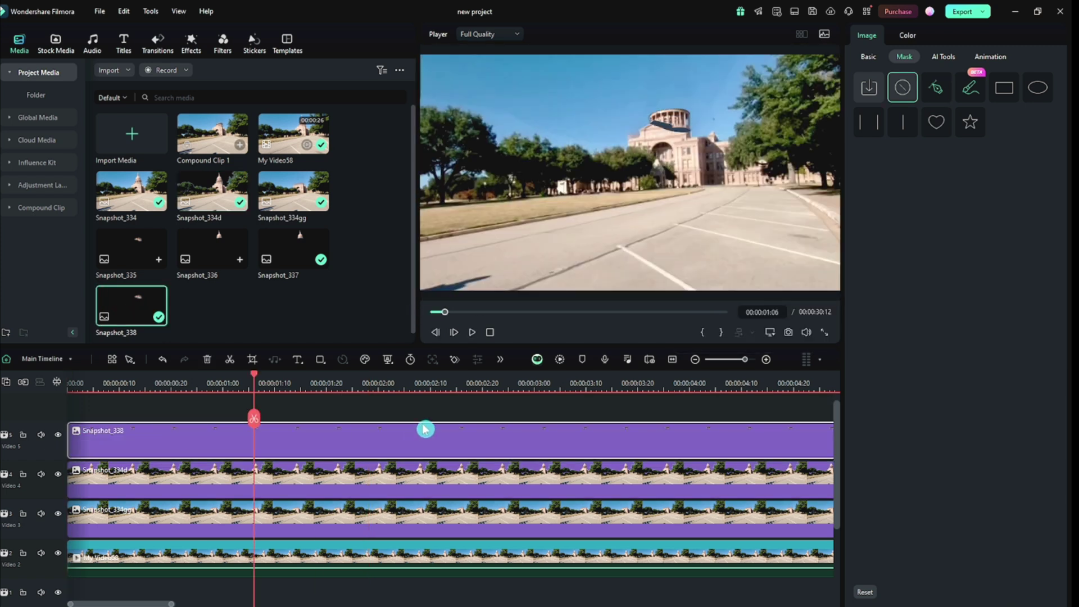
pyautogui.click(302, 254)
pyautogui.moveTo(301, 255)
pyautogui.mouseDown()
pyautogui.moveTo(121, 414)
pyautogui.moveTo(306, 483)
pyautogui.moveTo(367, 527)
pyautogui.moveTo(343, 506)
pyautogui.moveTo(318, 410)
pyautogui.mouseUp()
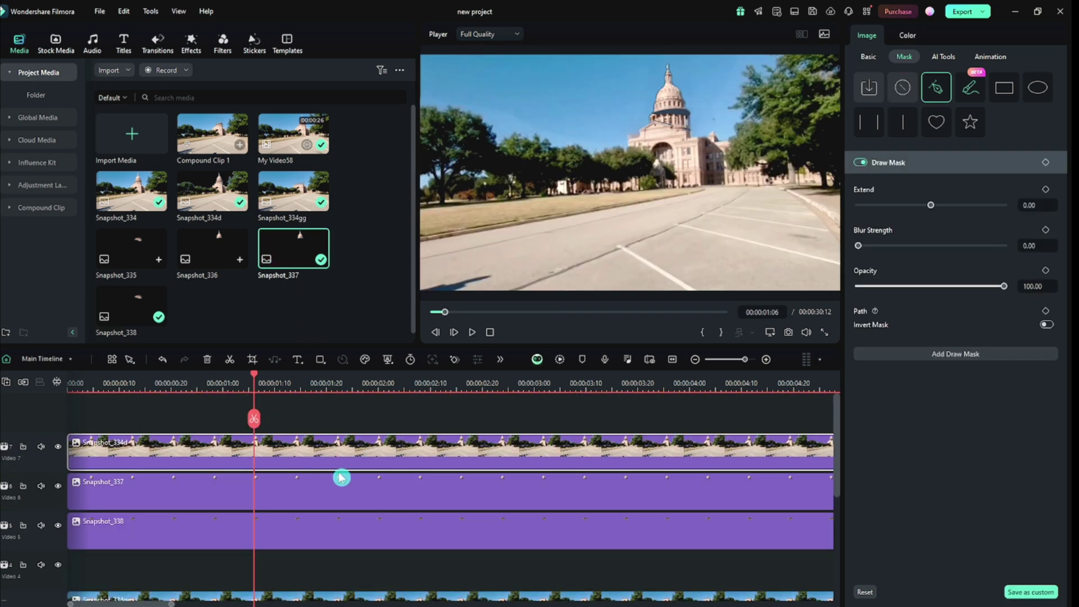
pyautogui.moveTo(341, 477); pyautogui.dragTo(265, 525)
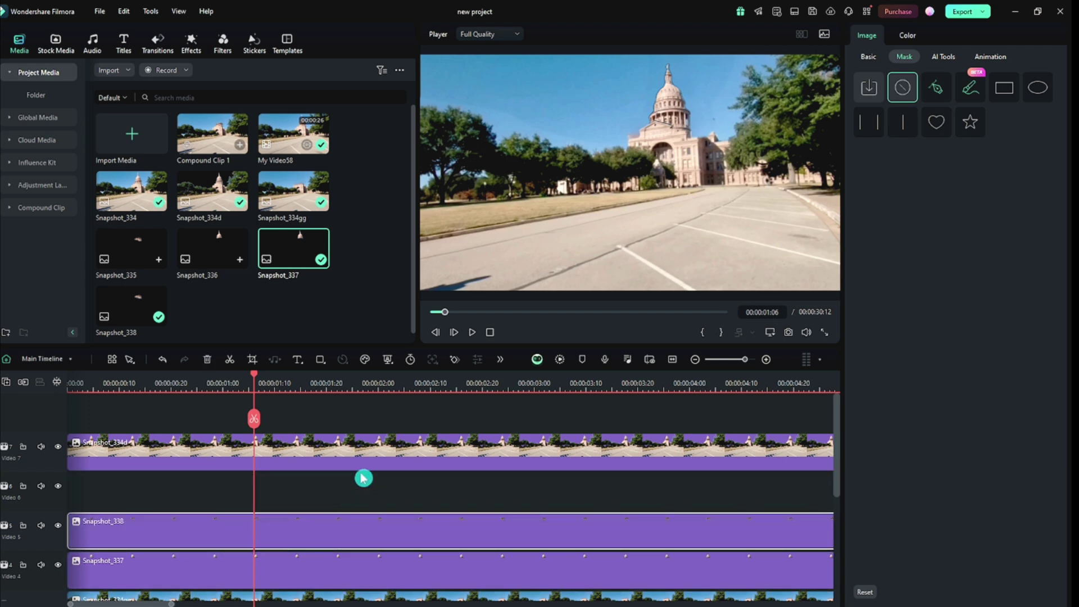
pyautogui.moveTo(364, 455); pyautogui.dragTo(303, 491)
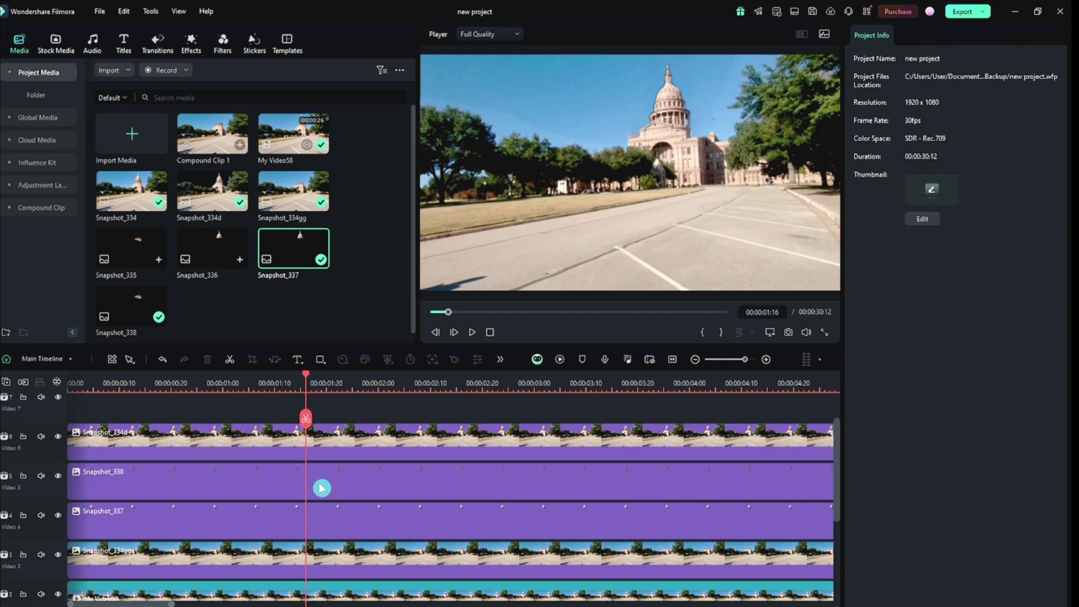
# Move Snapshot_338 to start at 00:00:01:16 and Snapshot_337 to start at about 00:00:03:09.
pyautogui.click(319, 487)
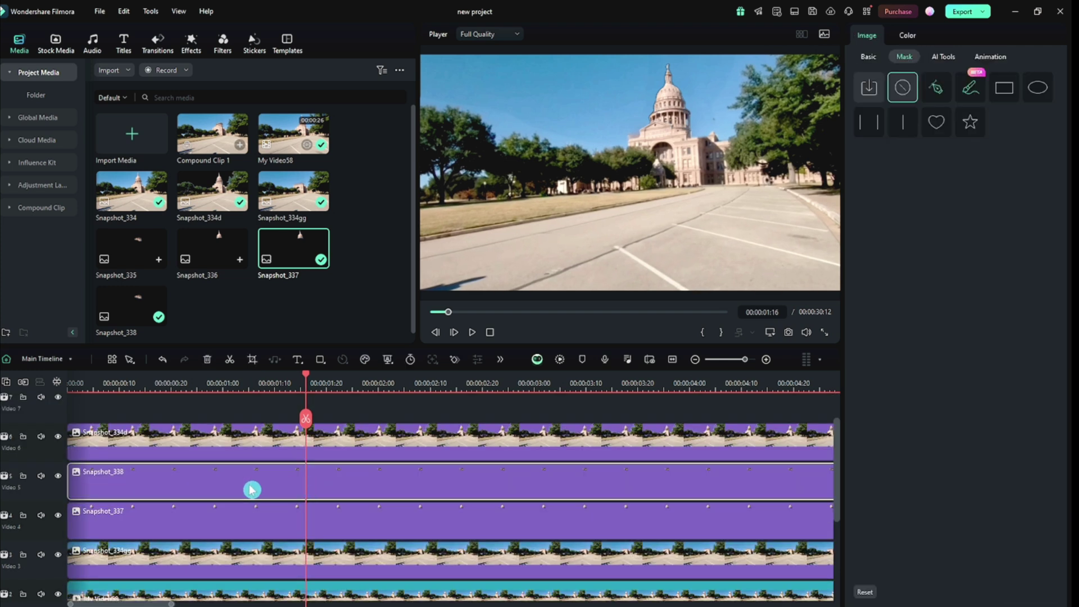
pyautogui.moveTo(252, 489); pyautogui.dragTo(564, 499)
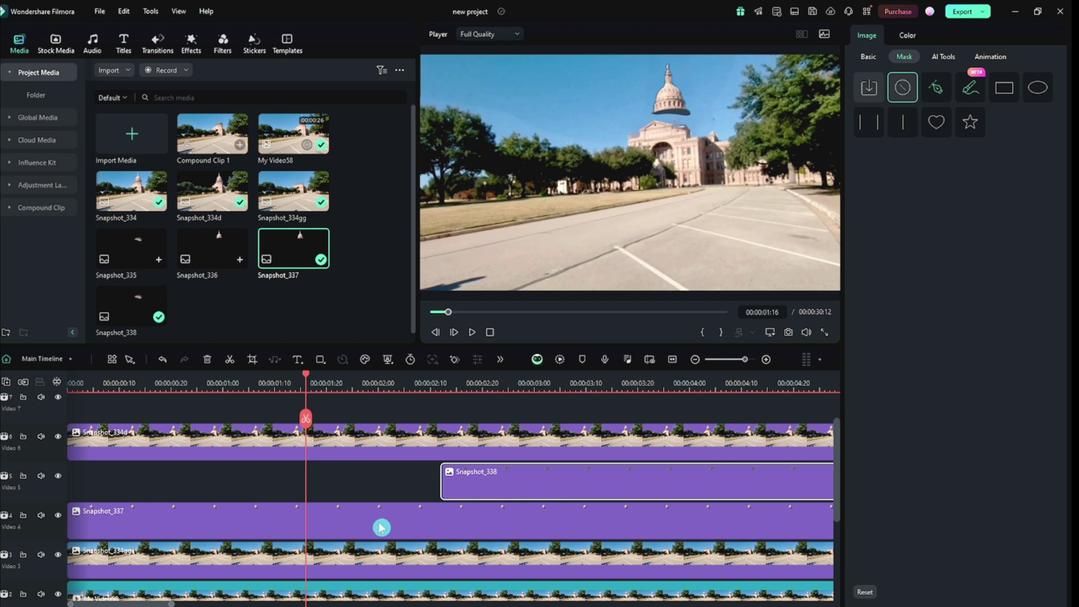
pyautogui.moveTo(380, 525); pyautogui.dragTo(686, 532)
pyautogui.moveTo(559, 491); pyautogui.dragTo(421, 488)
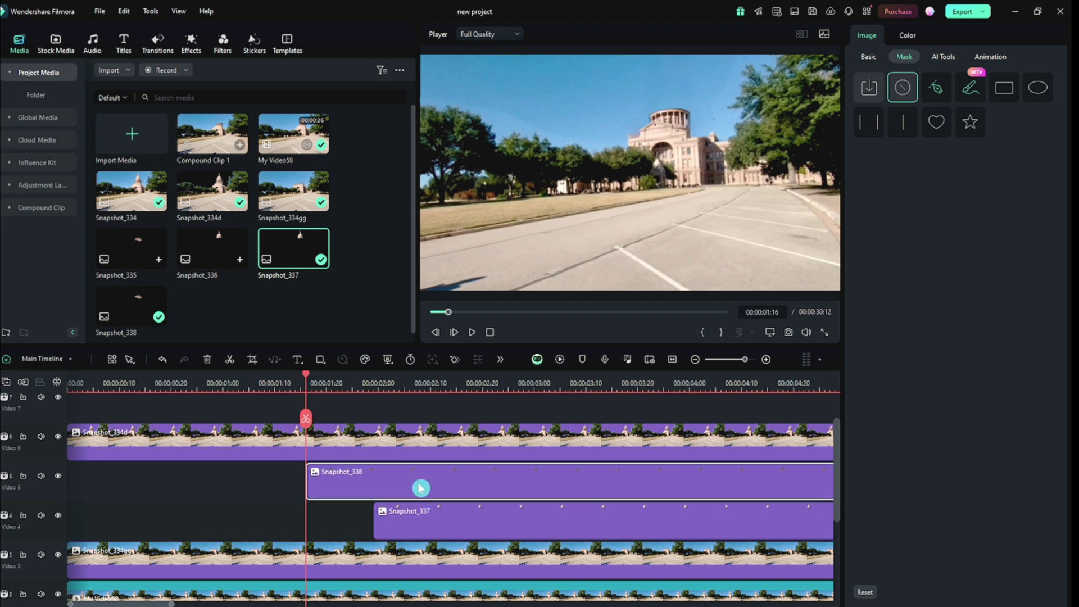
pyautogui.moveTo(452, 522); pyautogui.dragTo(660, 522)
# Set Snapshot_338's Position Y to 371 px and add a position keyframe at its start, 00:00:01:16.
pyautogui.click(403, 480)
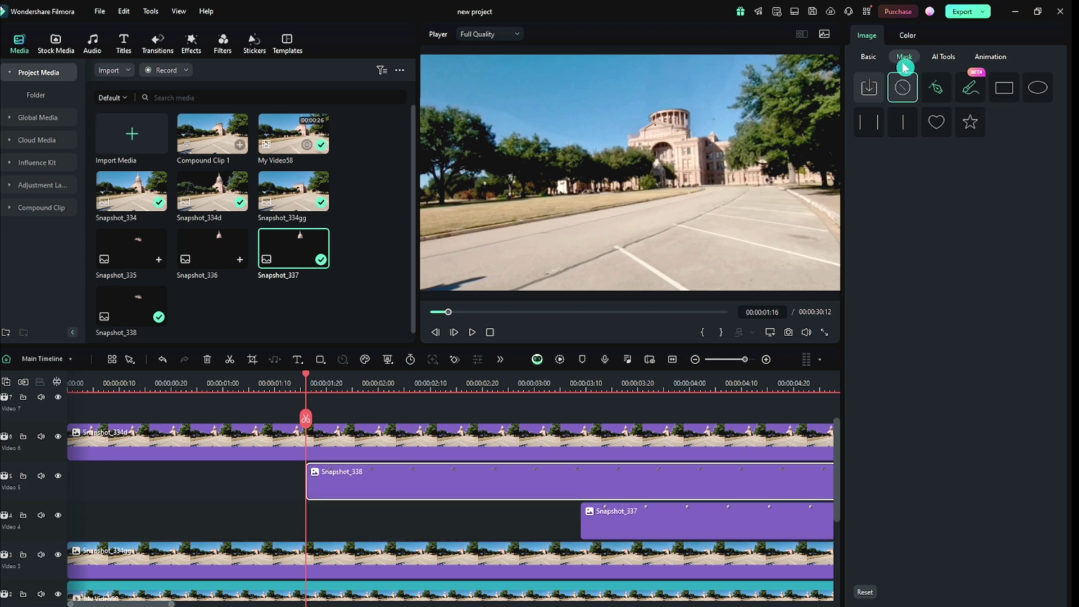
pyautogui.click(868, 58)
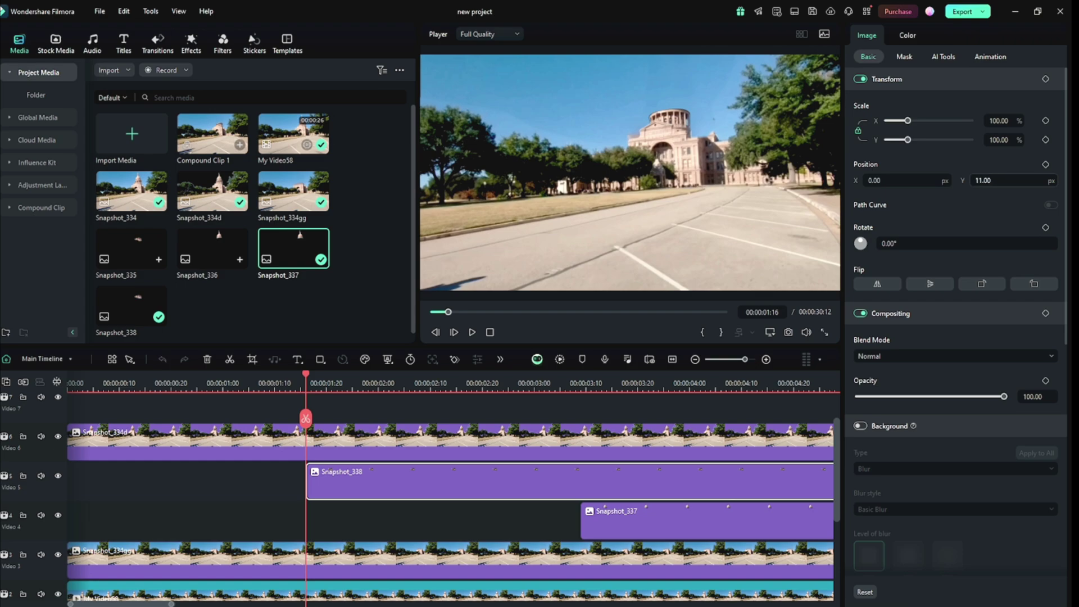
pyautogui.moveTo(983, 179); pyautogui.dragTo(1059, 163)
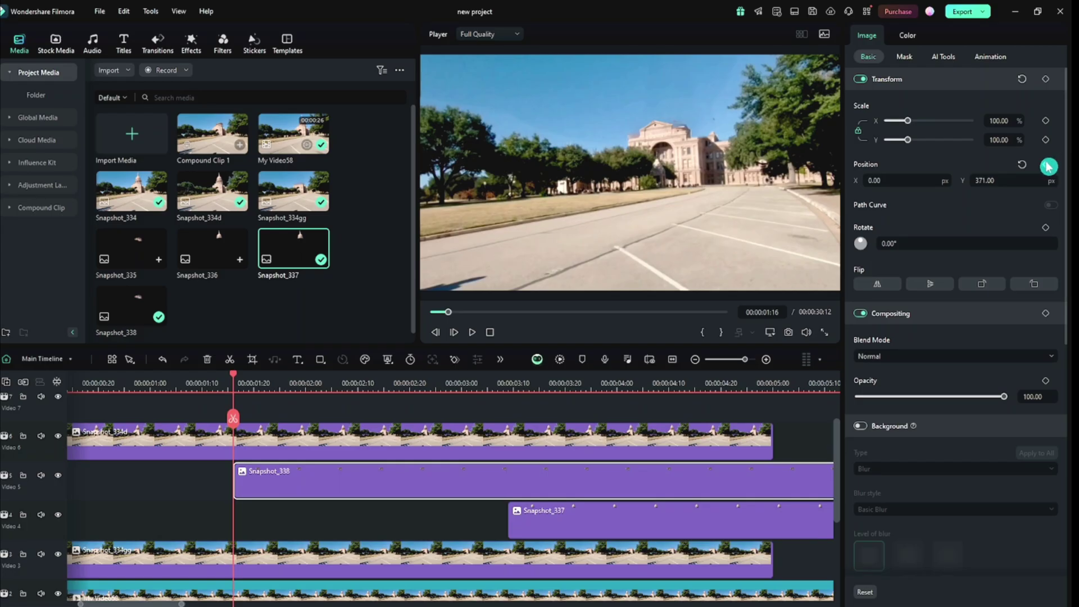
pyautogui.click(1048, 165)
# Keyframe Snapshot_338's Position Y at -8 px at 00:00:02:04 and at 12 px at 00:00:02:06.
pyautogui.moveTo(251, 385); pyautogui.dragTo(327, 385)
pyautogui.click(1023, 165)
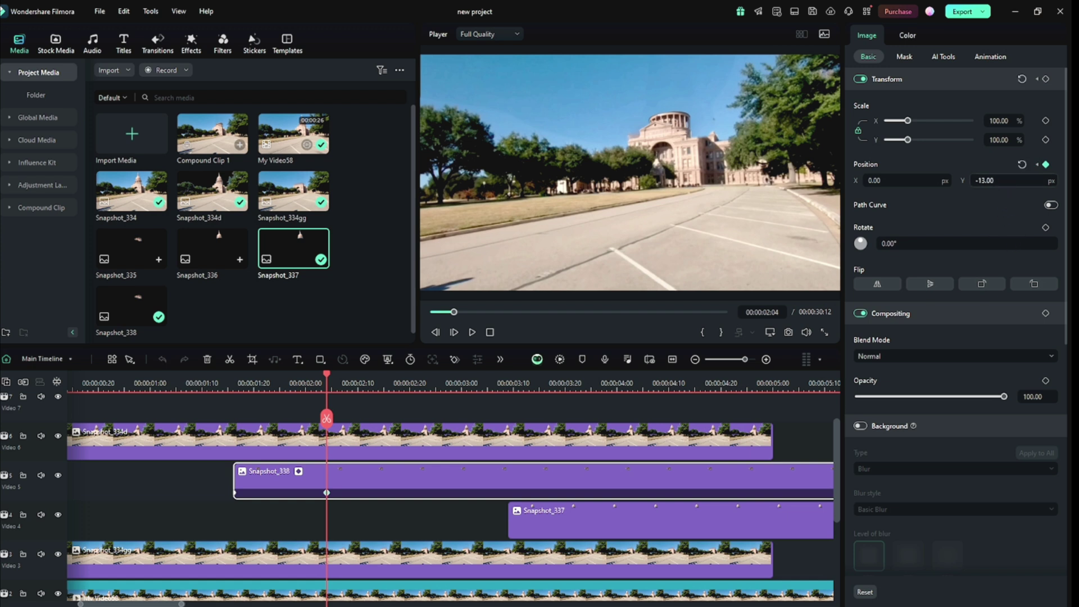
pyautogui.scroll(2, 359, 382)
pyautogui.click(352, 383)
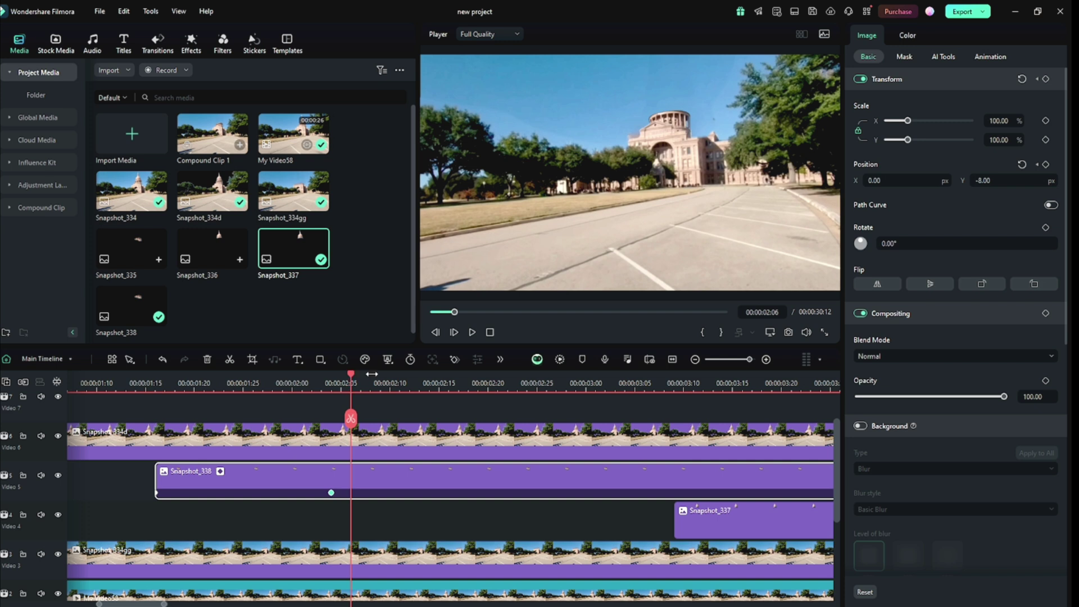
pyautogui.moveTo(995, 179); pyautogui.dragTo(1004, 180)
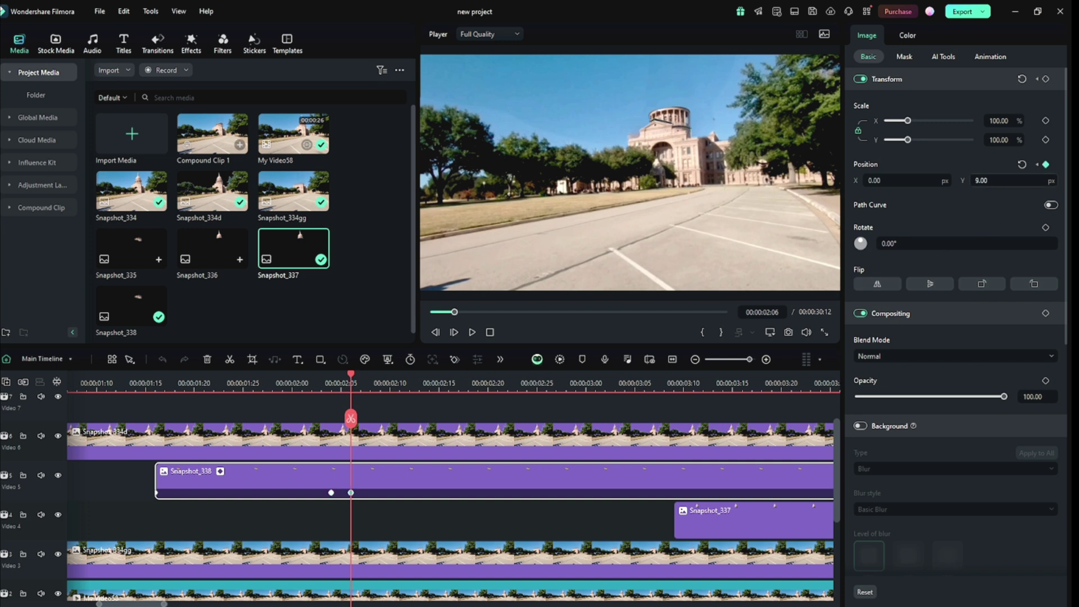
# Finish Snapshot_338's bounce with Position Y keyframes of -2 px at 00:00:02:08, 18 px at 00:00:02:10 and 0 px at 00:00:02:12.
pyautogui.moveTo(352, 378); pyautogui.dragTo(371, 379)
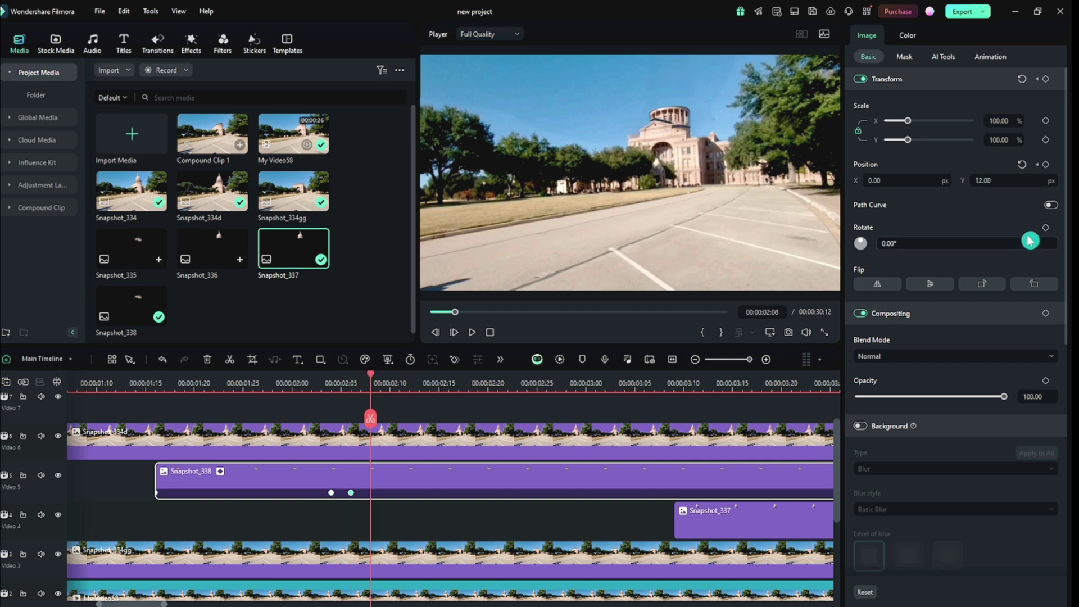
pyautogui.moveTo(1004, 180); pyautogui.dragTo(996, 179)
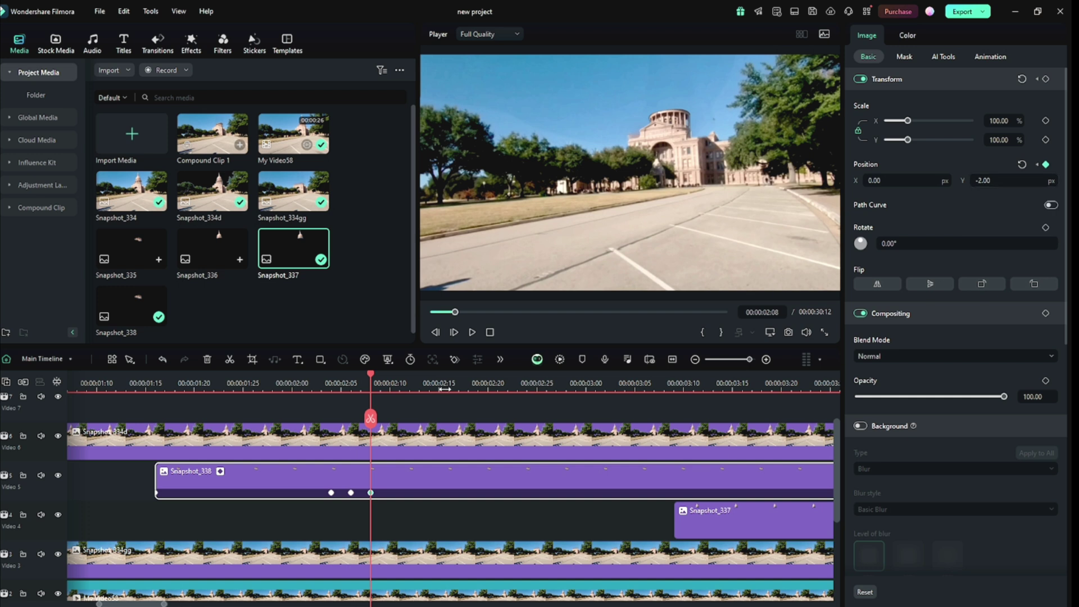
pyautogui.moveTo(375, 383); pyautogui.dragTo(388, 382)
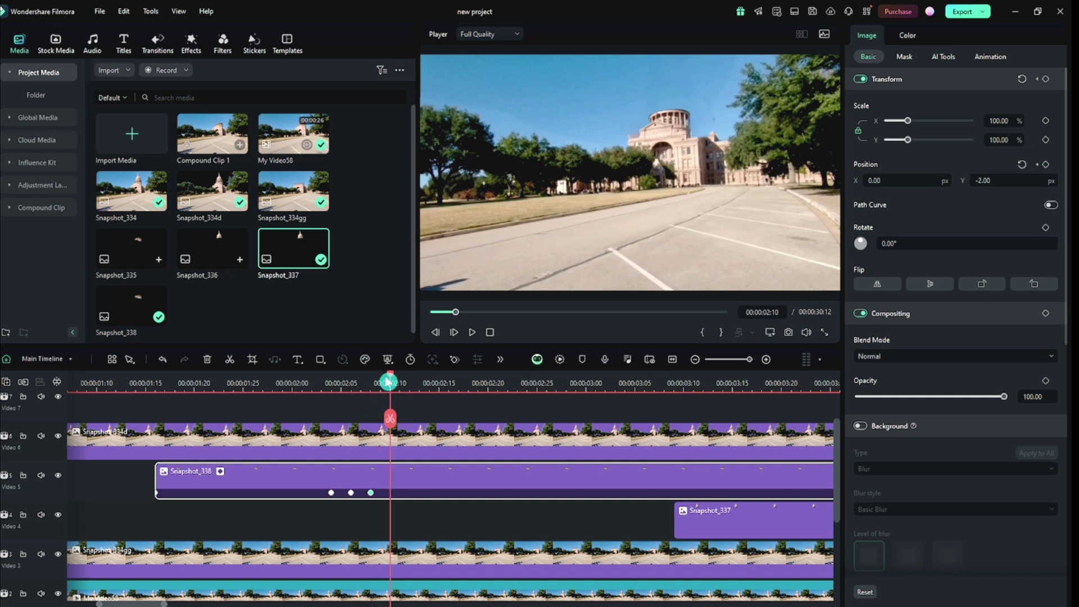
pyautogui.moveTo(998, 180); pyautogui.dragTo(1003, 180)
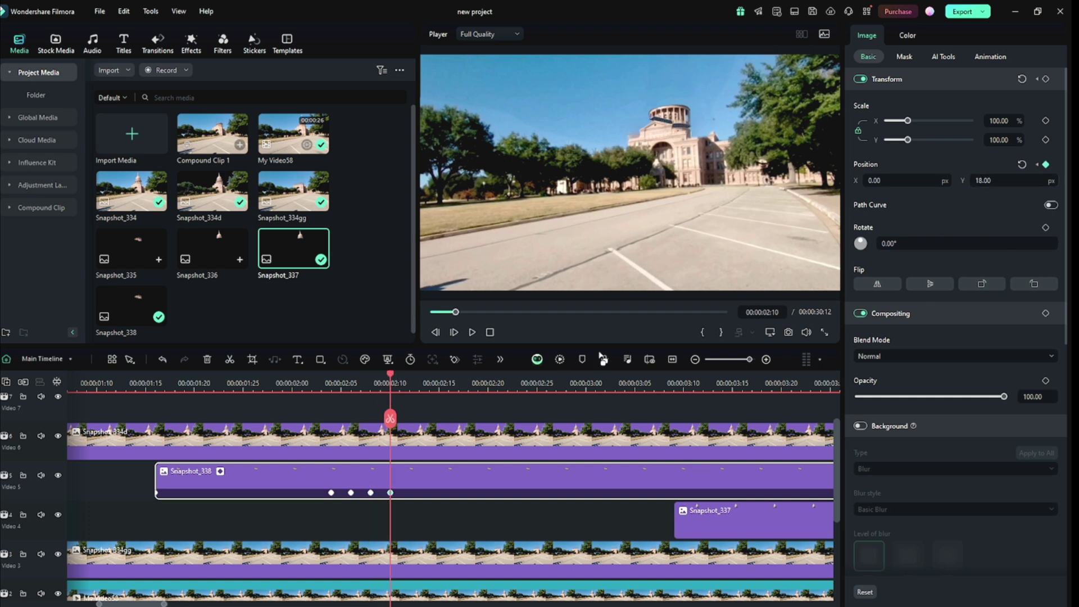
pyautogui.moveTo(396, 381); pyautogui.dragTo(409, 380)
pyautogui.click(1022, 164)
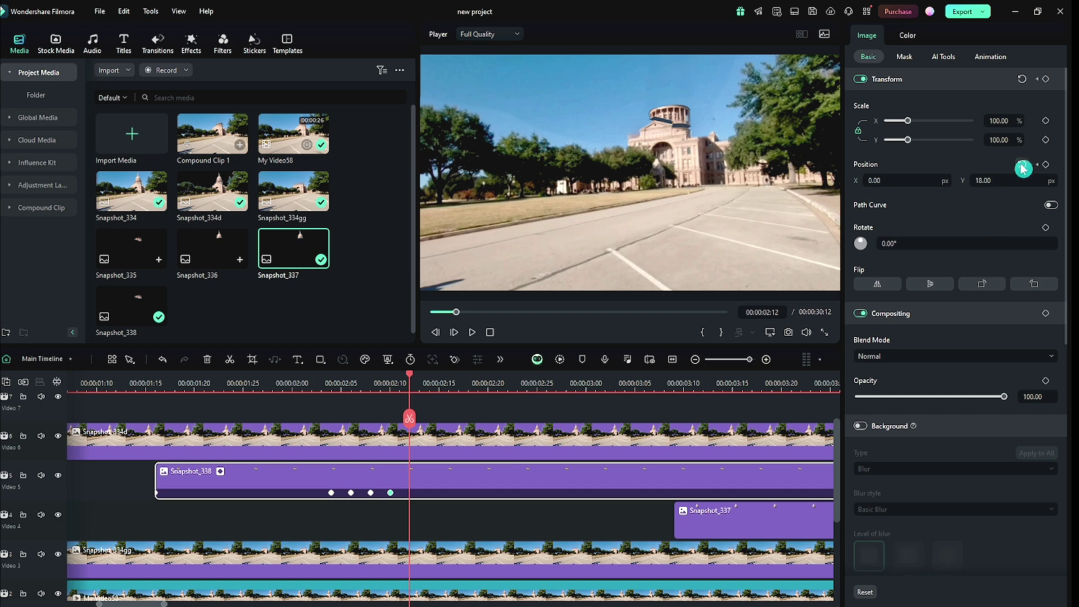
# Play back Snapshot_338's drop and bounce from before the clip starts.
pyautogui.click(133, 388)
pyautogui.press('space')
pyautogui.press('space')
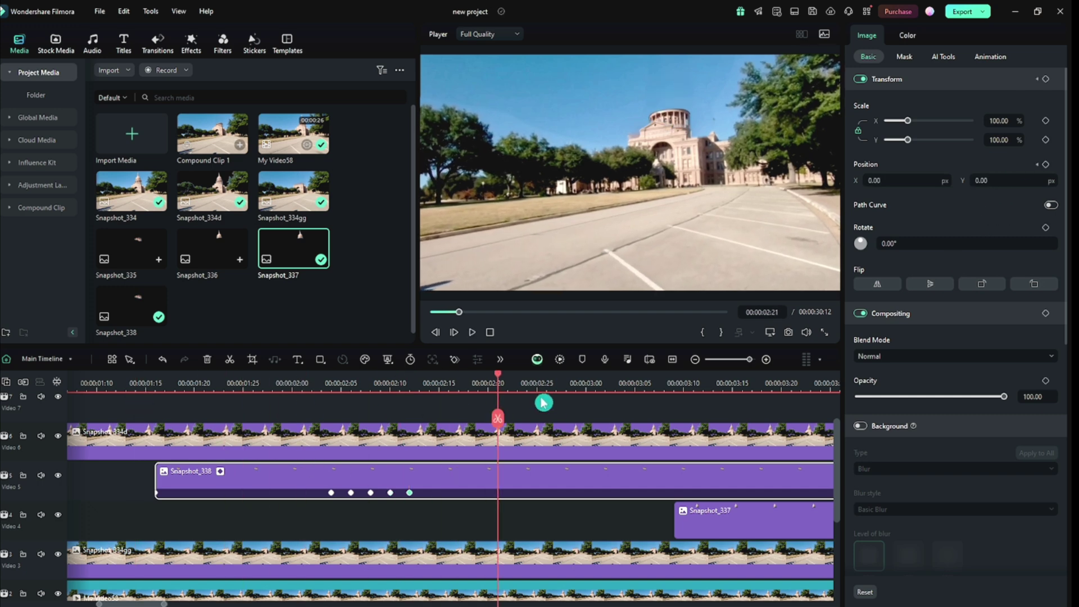
# Move Snapshot_337's start to 00:00:02:23, set its Position Y to 304 px and add a position keyframe there.
pyautogui.moveTo(579, 379); pyautogui.dragTo(492, 393)
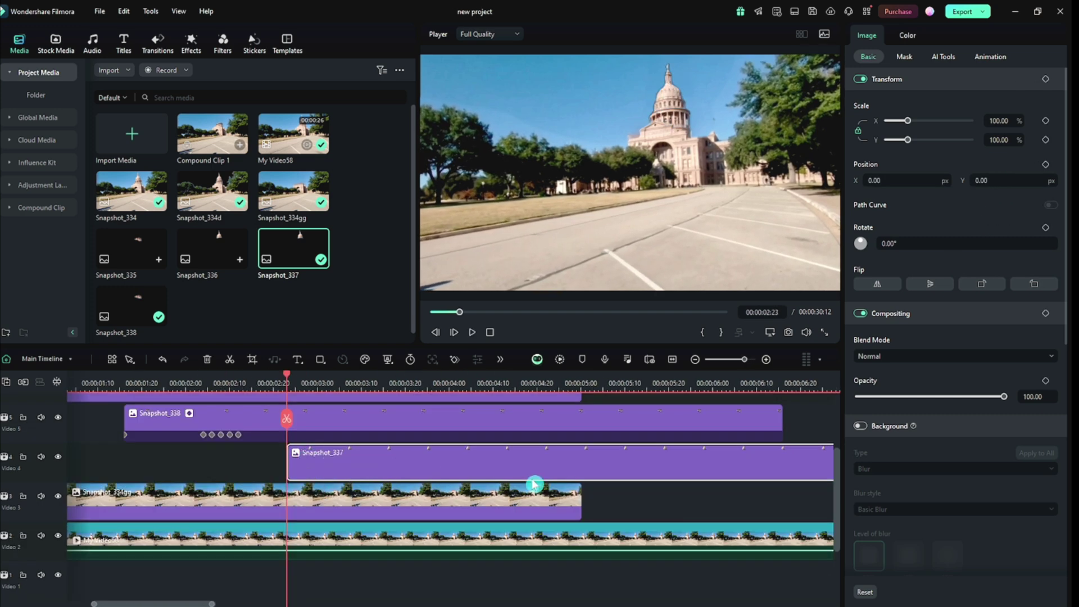
pyautogui.moveTo(987, 178); pyautogui.dragTo(1051, 179)
pyautogui.click(872, 211)
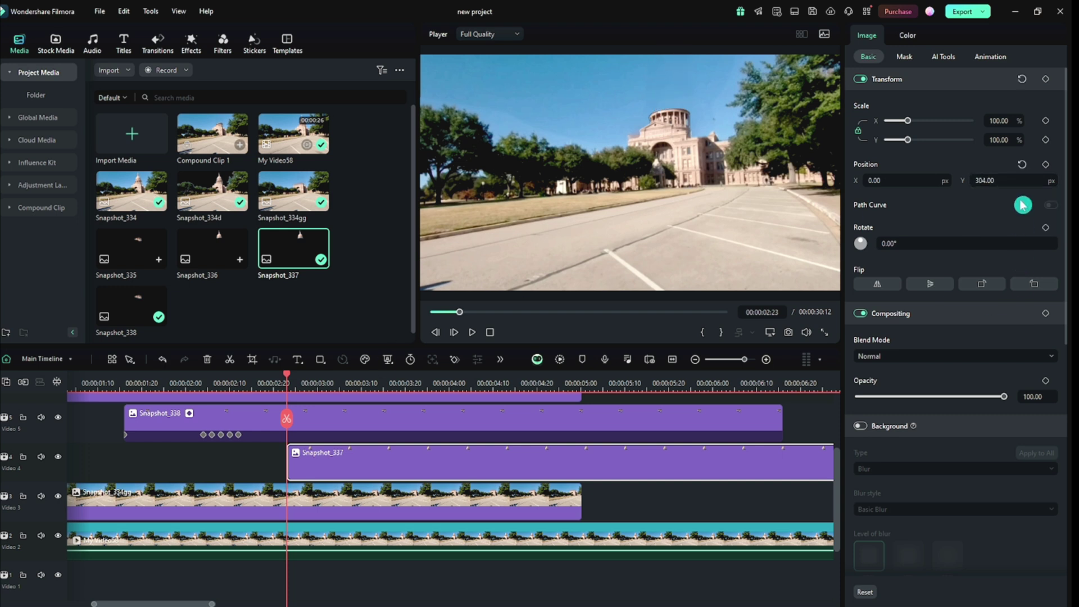
pyautogui.click(1047, 166)
# Keyframe Snapshot_337's Position Y at -25 px at 00:00:03:10 and at 16 px at 00:00:03:13.
pyautogui.moveTo(288, 387); pyautogui.dragTo(365, 387)
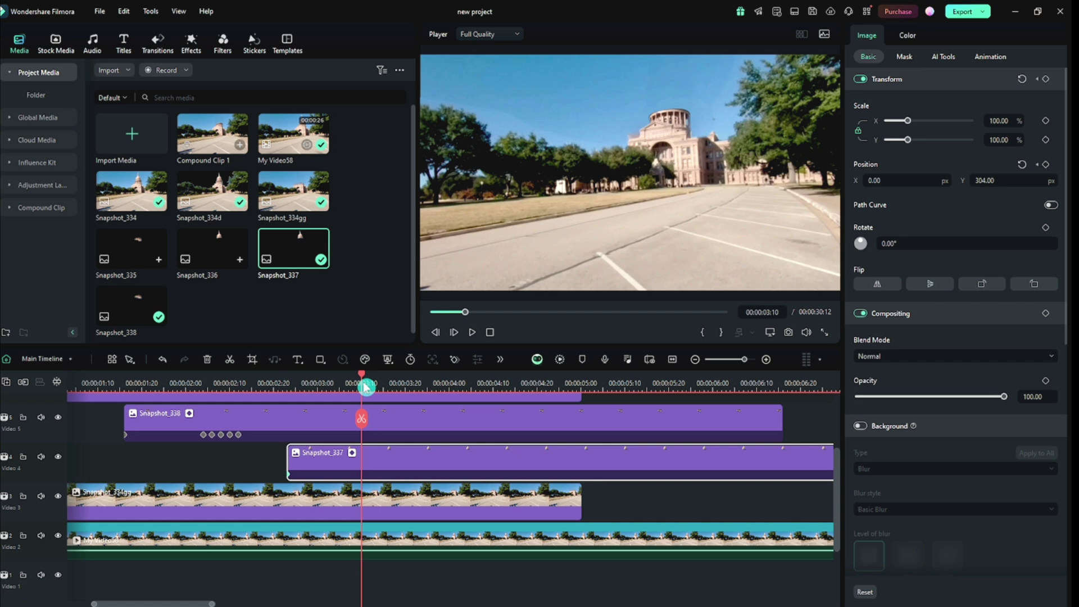
pyautogui.click(1022, 164)
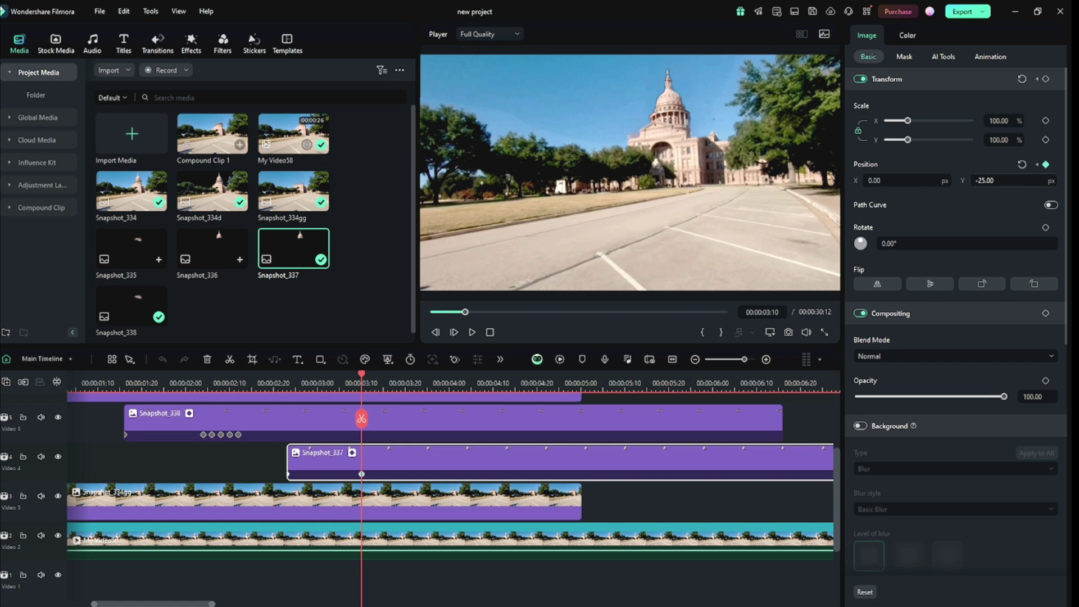
pyautogui.moveTo(368, 390); pyautogui.dragTo(482, 411)
pyautogui.click(481, 412)
pyautogui.moveTo(293, 388); pyautogui.dragTo(318, 384)
pyautogui.click(330, 458)
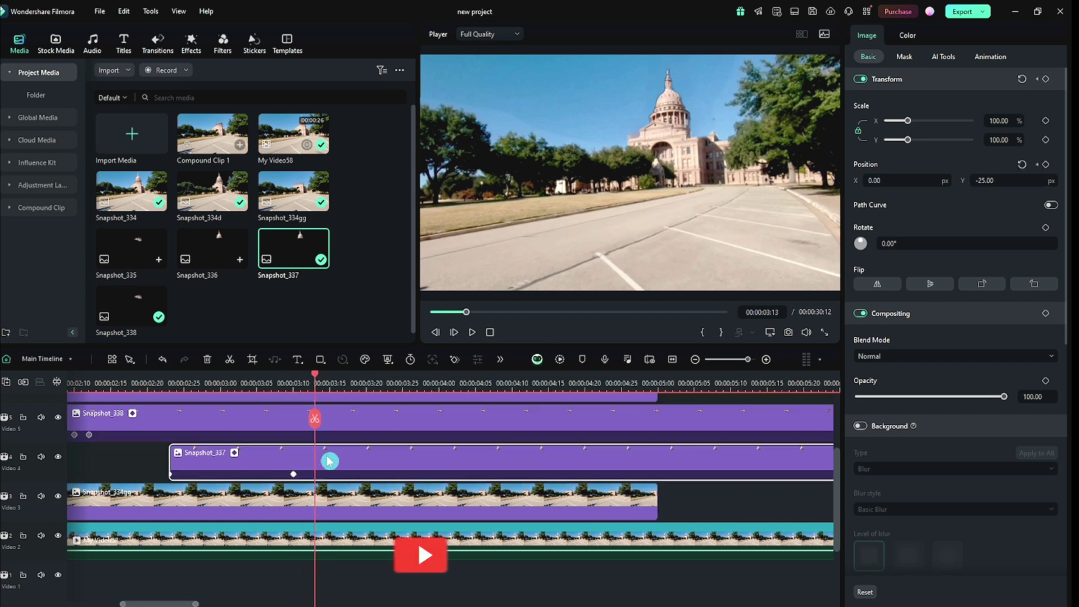
pyautogui.click(1031, 167)
pyautogui.click(318, 384)
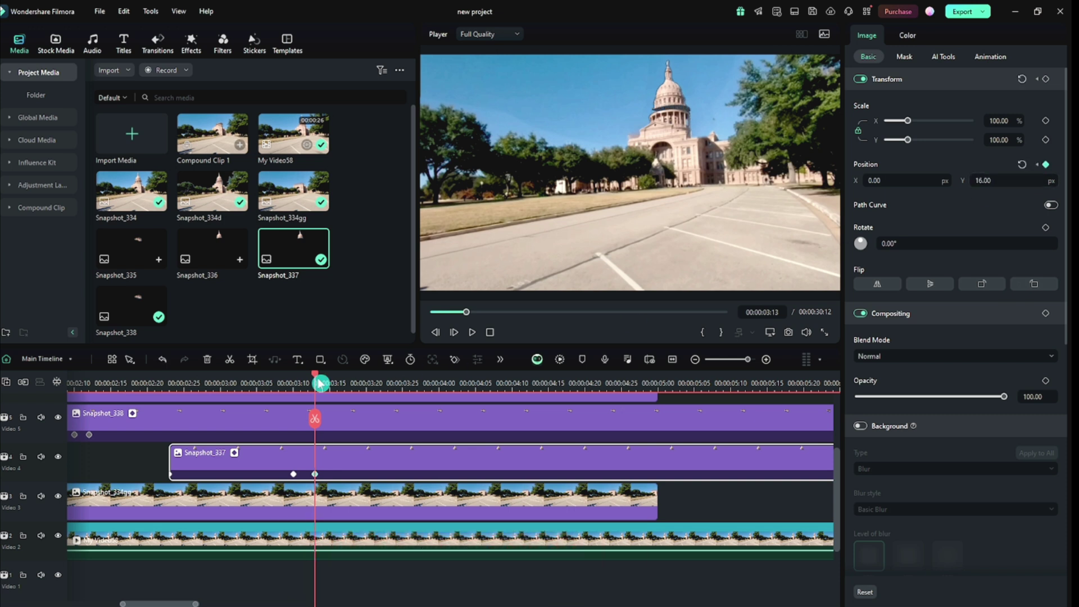
# Finish Snapshot_337's bounce with Position Y keyframes of -7 px at 00:00:03:15, 6 px at 00:00:03:17 and 0 px at 00:00:03:18.
pyautogui.moveTo(319, 380); pyautogui.dragTo(332, 382)
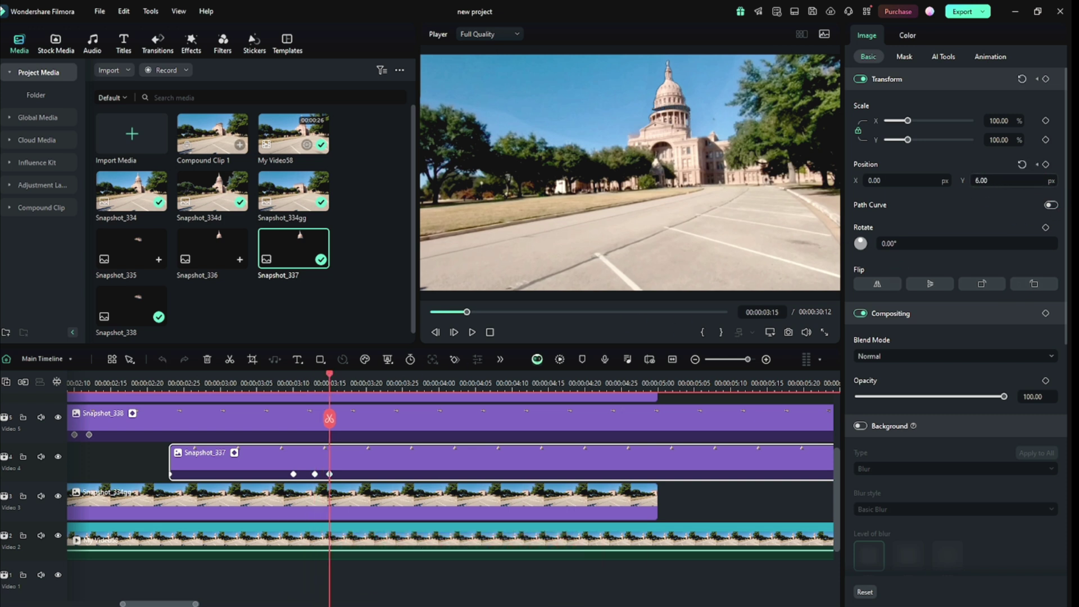
pyautogui.moveTo(998, 185); pyautogui.dragTo(993, 185)
pyautogui.moveTo(333, 379); pyautogui.dragTo(345, 381)
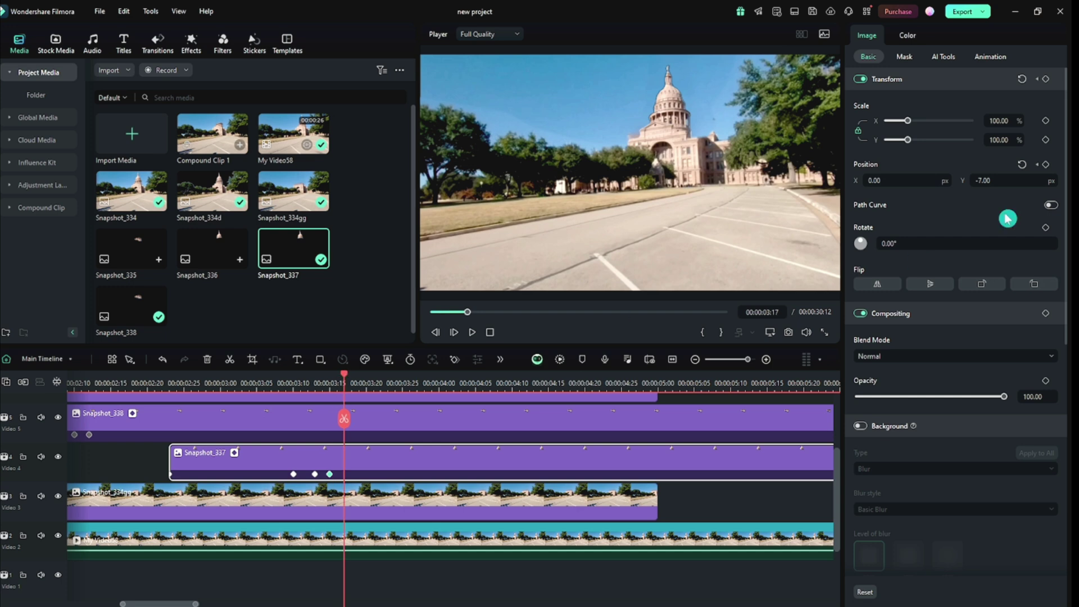
pyautogui.moveTo(987, 180); pyautogui.dragTo(992, 180)
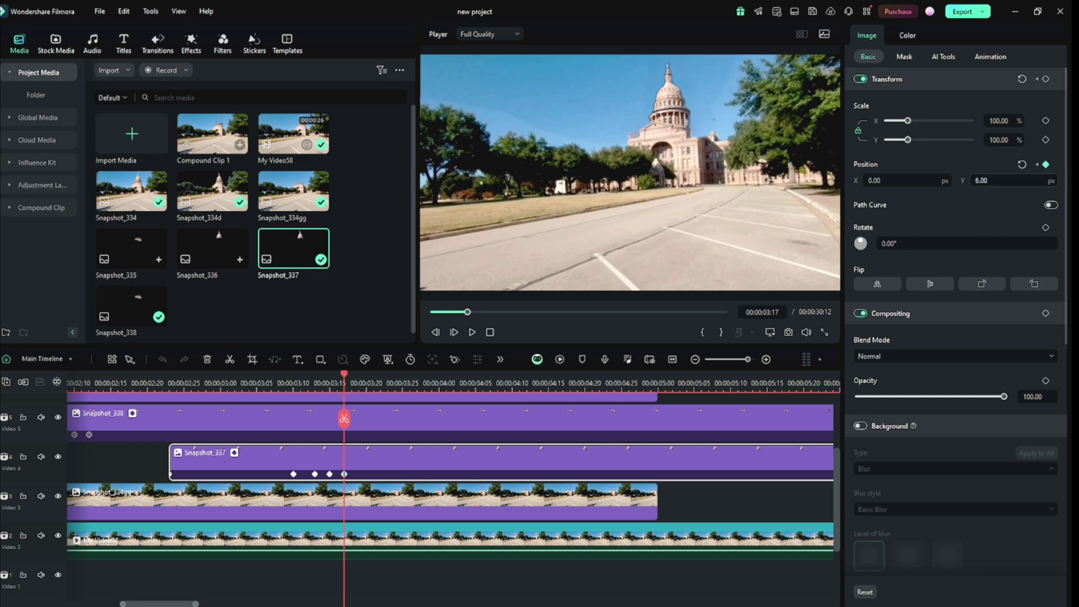
pyautogui.click(351, 375)
pyautogui.click(1022, 164)
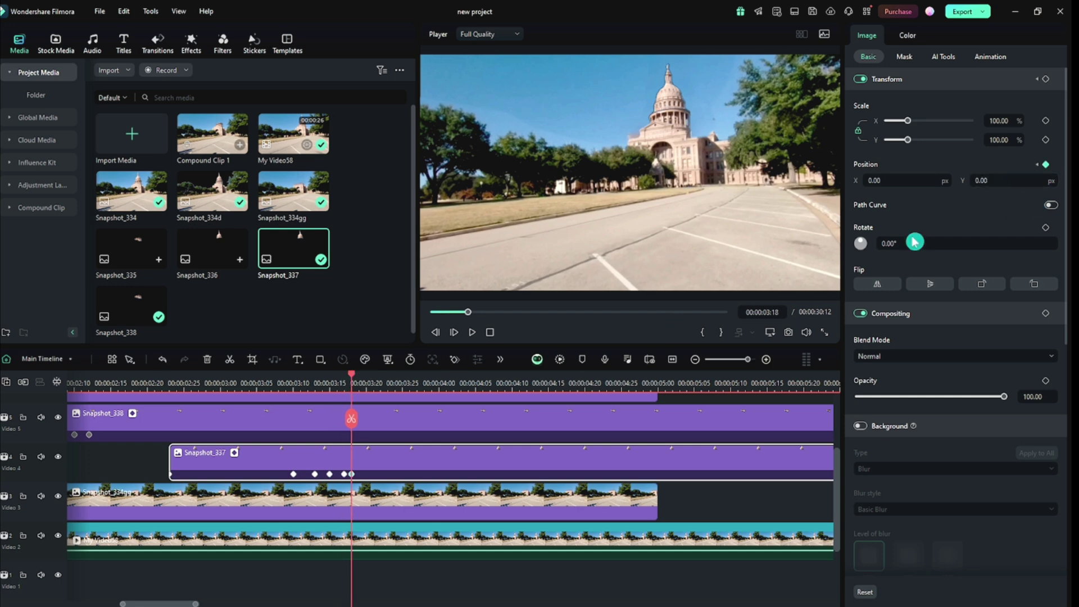
# Play back the dome pieces dropping and bouncing, and scrub near the end of the snapshot clips.
pyautogui.click(192, 376)
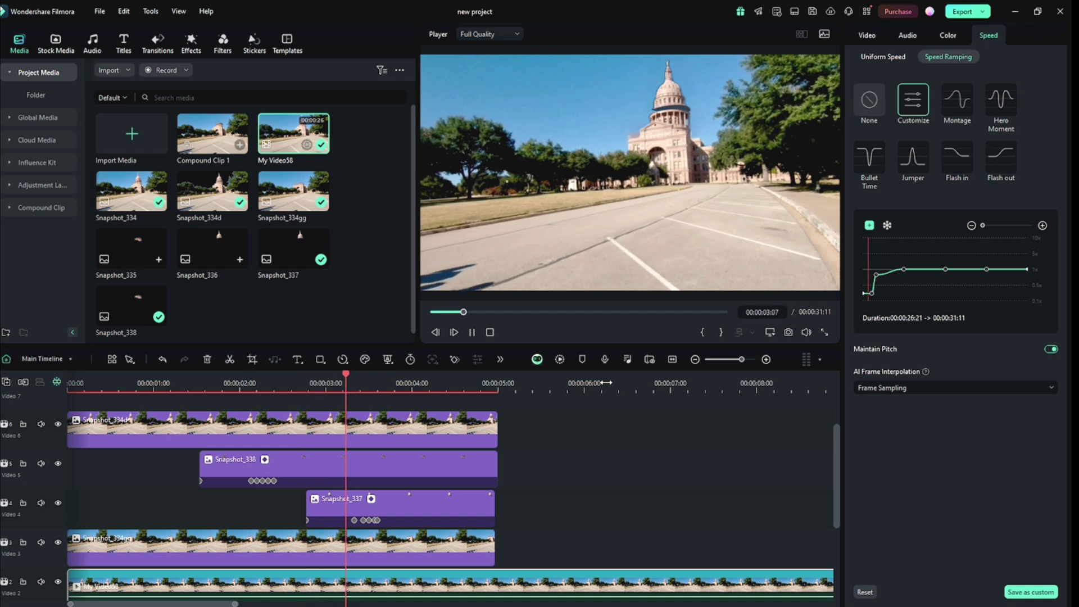
pyautogui.press('space')
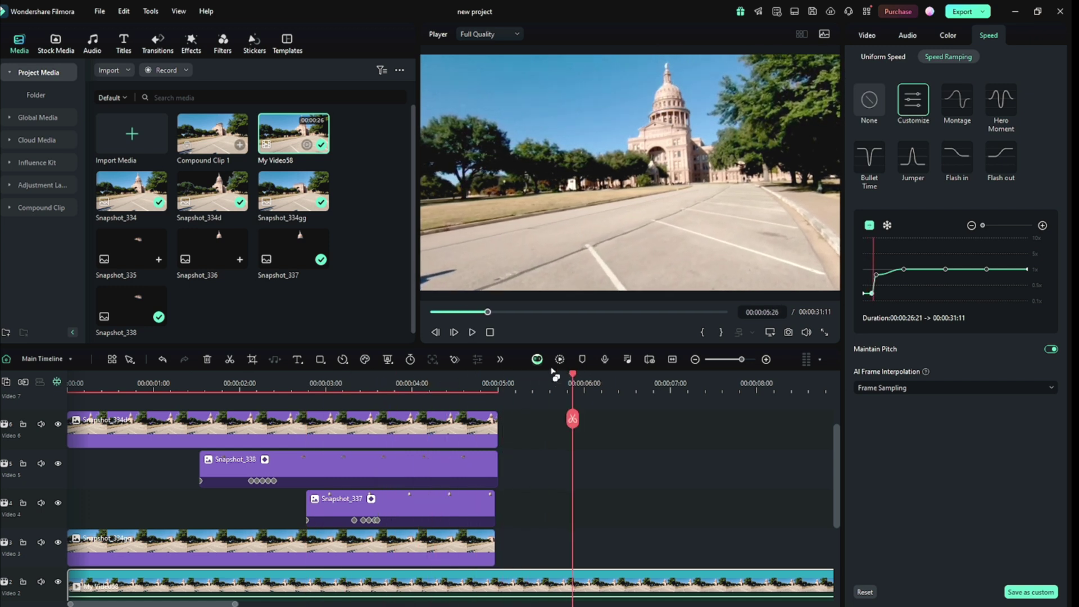
pyautogui.click(478, 375)
pyautogui.moveTo(477, 375); pyautogui.dragTo(460, 374)
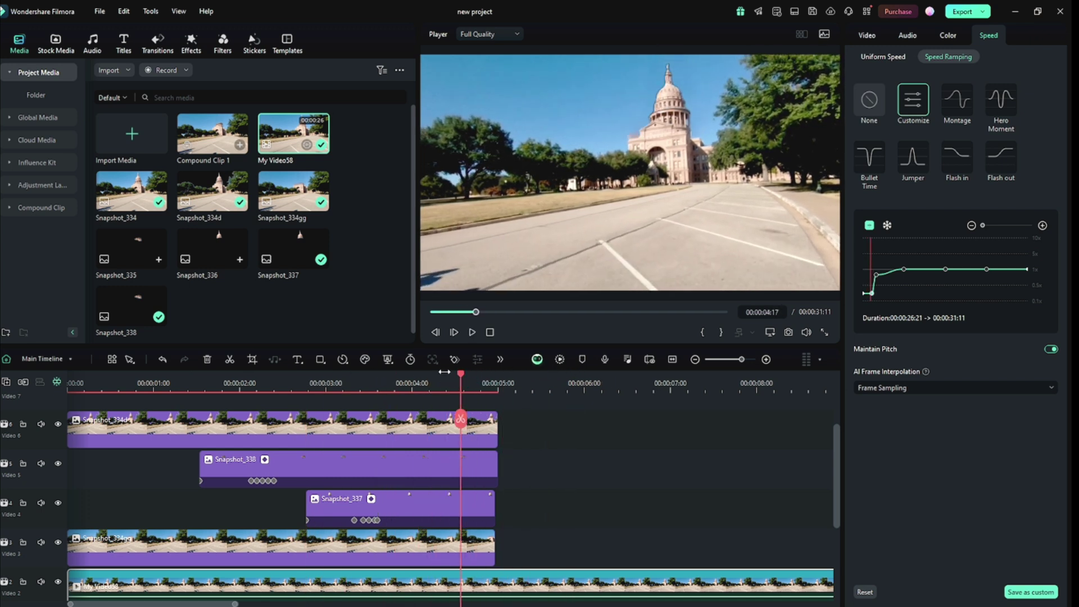
# Add the Dissolve transition to the end of Snapshot_338.
pyautogui.click(219, 151)
pyautogui.click(181, 82)
pyautogui.click(157, 42)
pyautogui.scroll(-5, 135, 155)
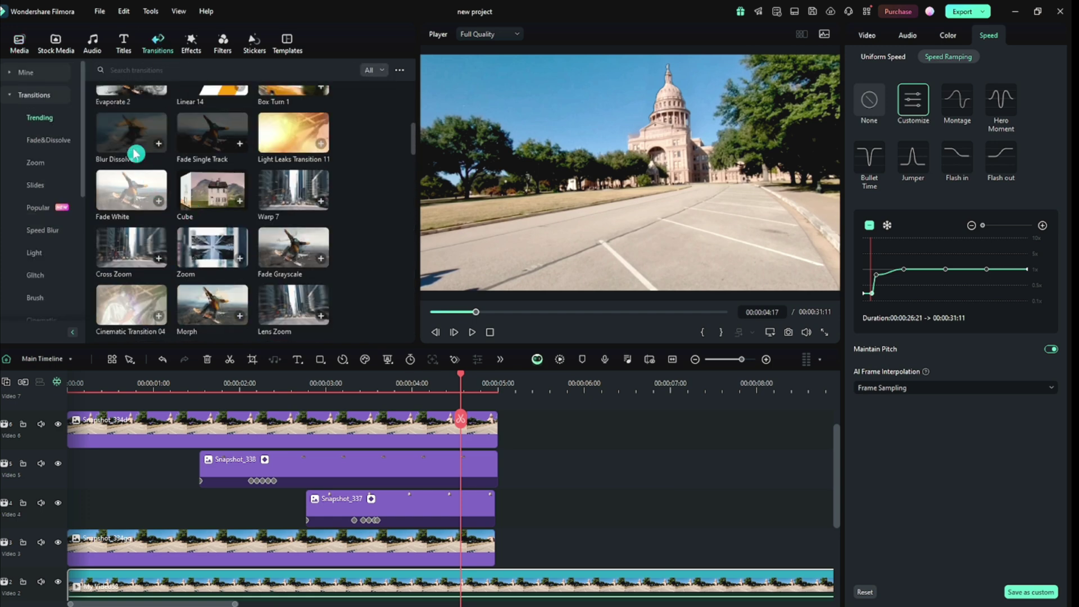
pyautogui.scroll(5, 135, 155)
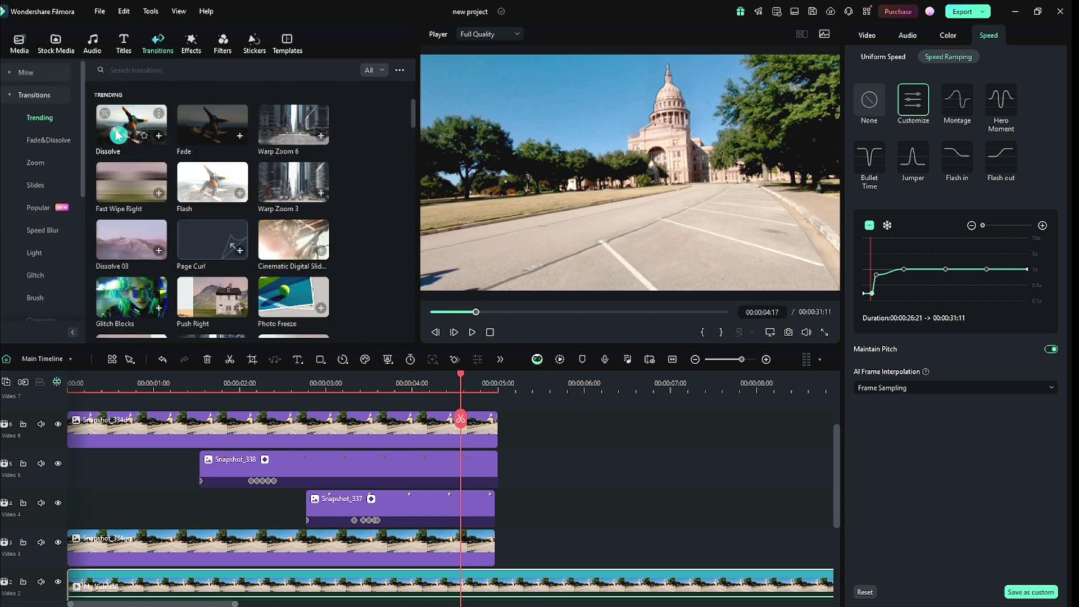
pyautogui.moveTo(121, 141); pyautogui.dragTo(460, 474)
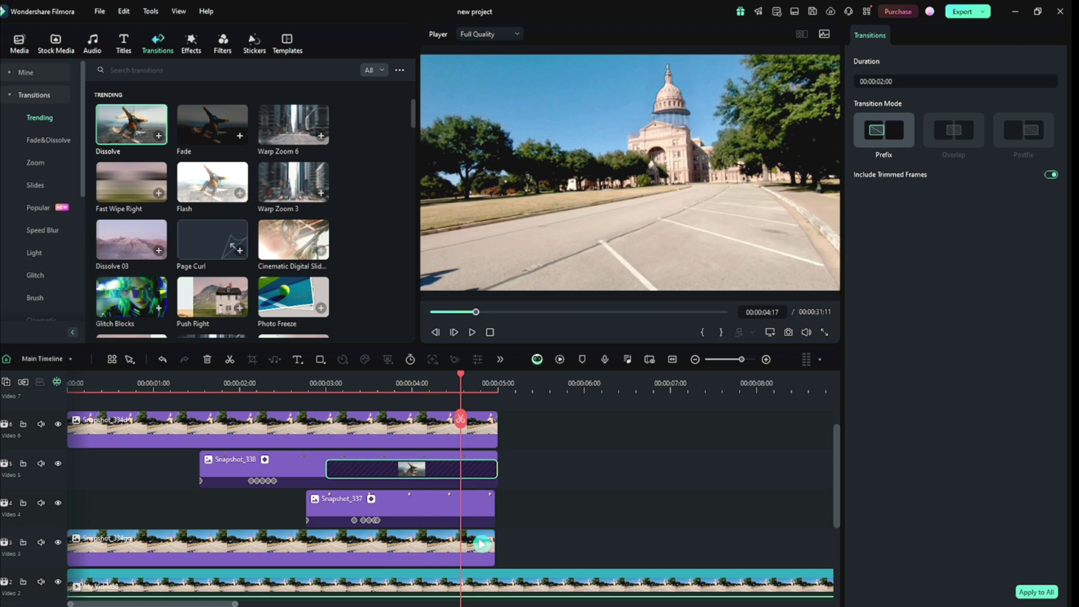
# Shorten the Dissolve at the end of Snapshot_338 to 00:00:00:20.
pyautogui.click(481, 544)
pyautogui.moveTo(491, 545)
pyautogui.mouseDown()
pyautogui.moveTo(440, 546)
pyautogui.moveTo(553, 552)
pyautogui.moveTo(481, 554)
pyautogui.moveTo(491, 556)
pyautogui.mouseUp()
pyautogui.click(441, 473)
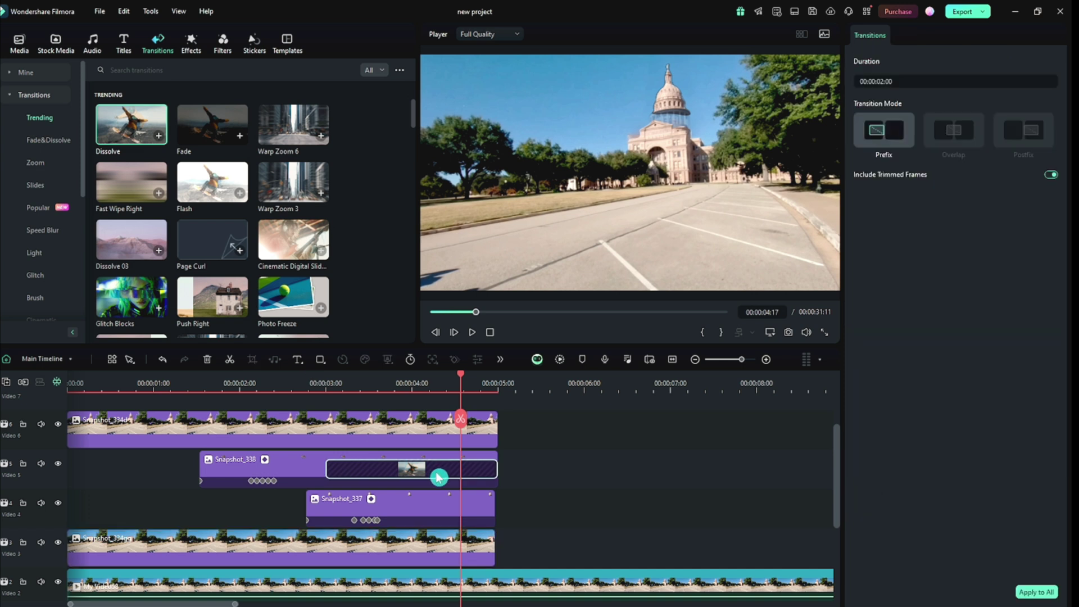
pyautogui.click(352, 471)
pyautogui.moveTo(330, 468); pyautogui.dragTo(433, 474)
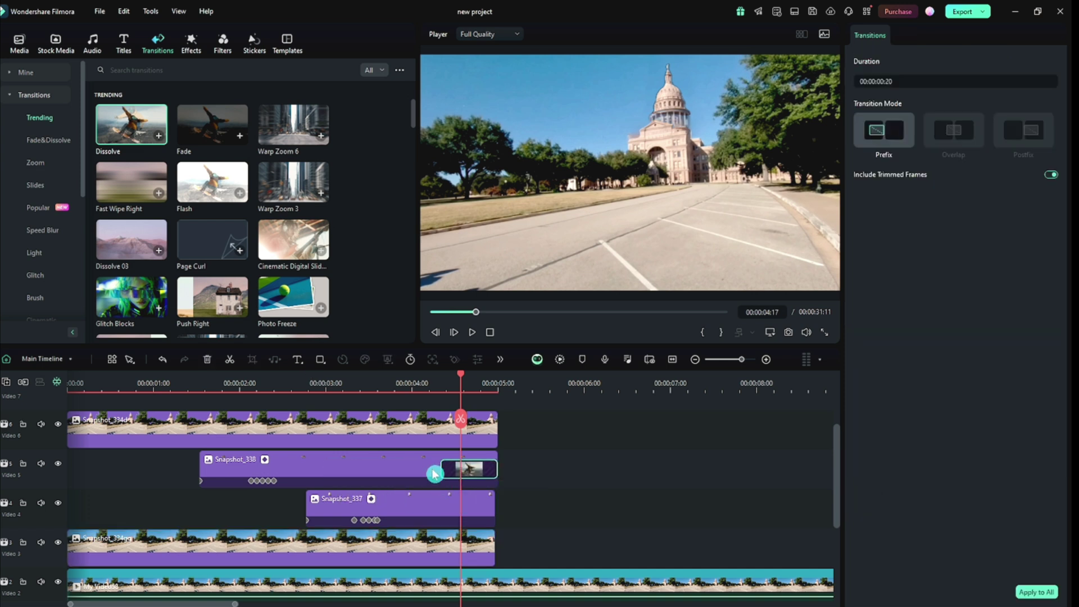
# Add the Dissolve transition to the end of Snapshot_337 and shorten it to 00:00:00:18.
pyautogui.click(429, 433)
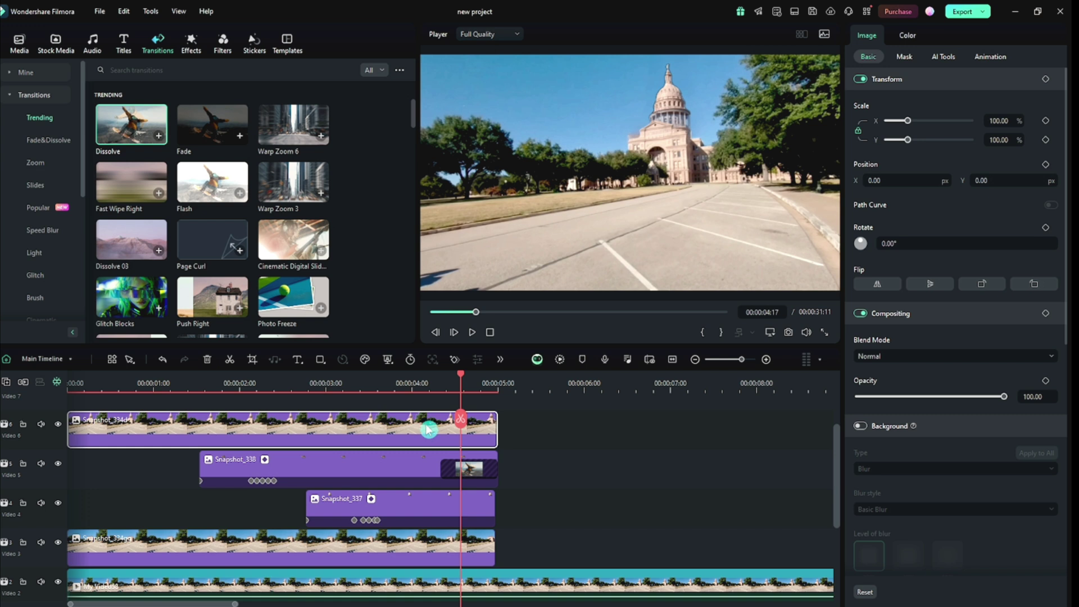
pyautogui.click(58, 425)
pyautogui.click(58, 424)
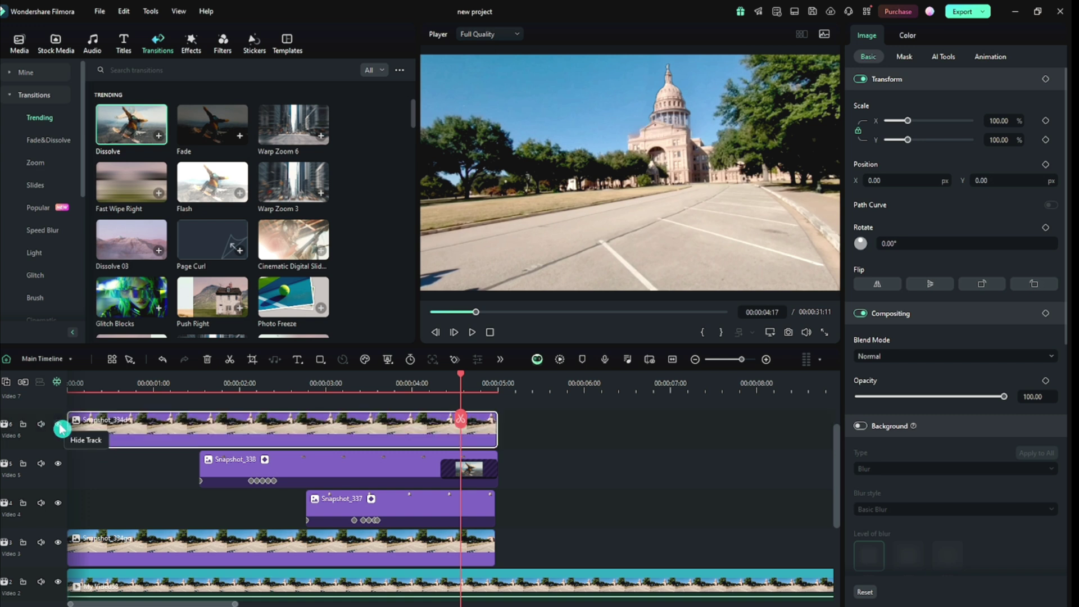
pyautogui.moveTo(146, 132); pyautogui.dragTo(446, 507)
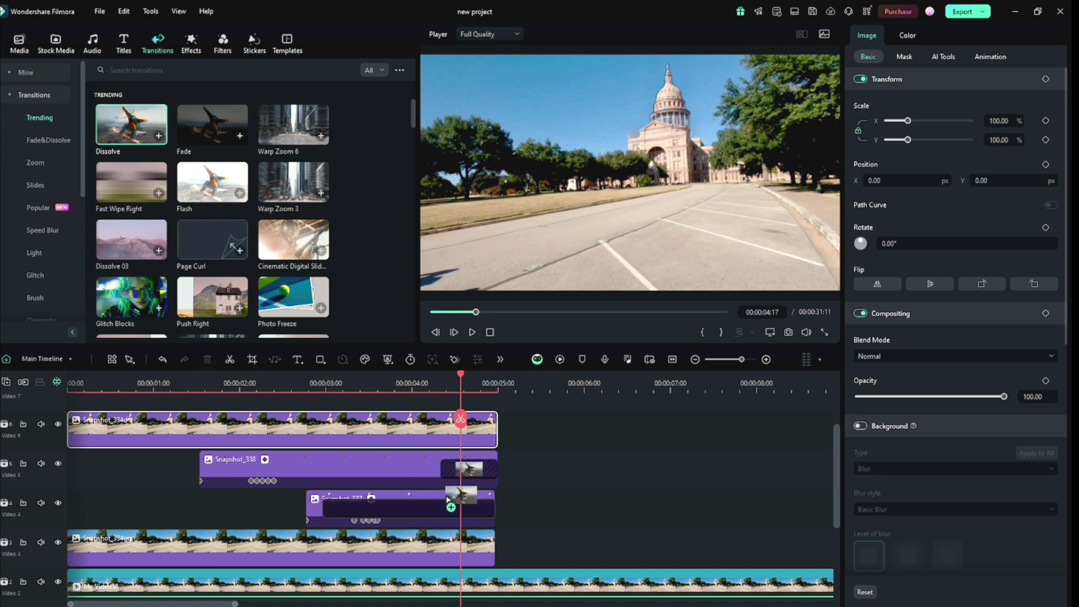
pyautogui.moveTo(324, 508); pyautogui.dragTo(445, 512)
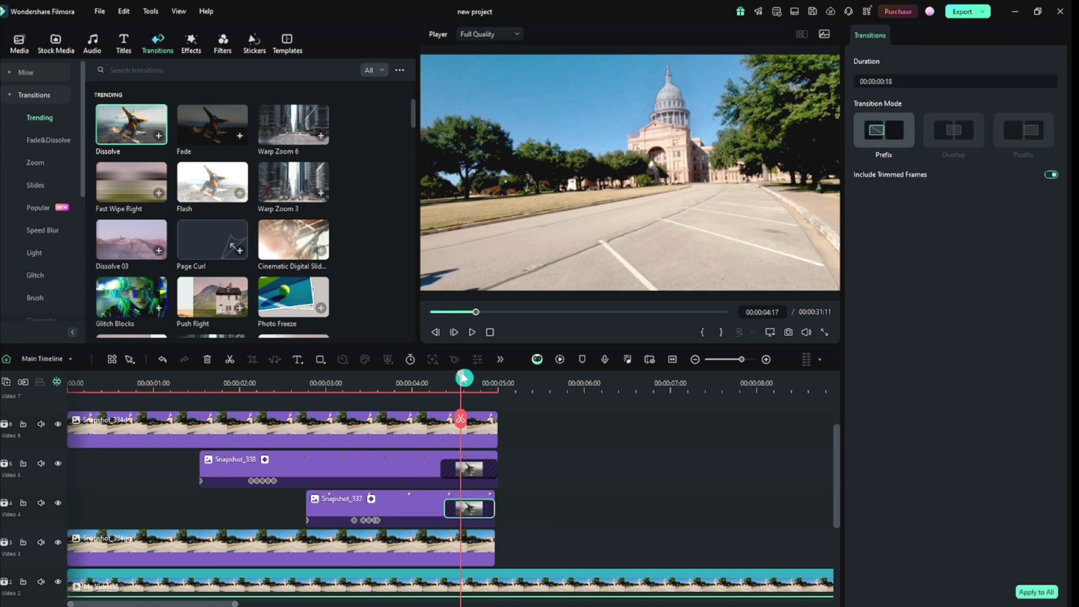
# Check the dissolve at 00:00:04:23 and extend Snapshot_338 and Snapshot_337 together to about 00:00:05:23.
pyautogui.moveTo(464, 378)
pyautogui.mouseDown()
pyautogui.moveTo(505, 383)
pyautogui.moveTo(478, 390)
pyautogui.mouseUp()
pyautogui.moveTo(519, 452); pyautogui.dragTo(484, 518)
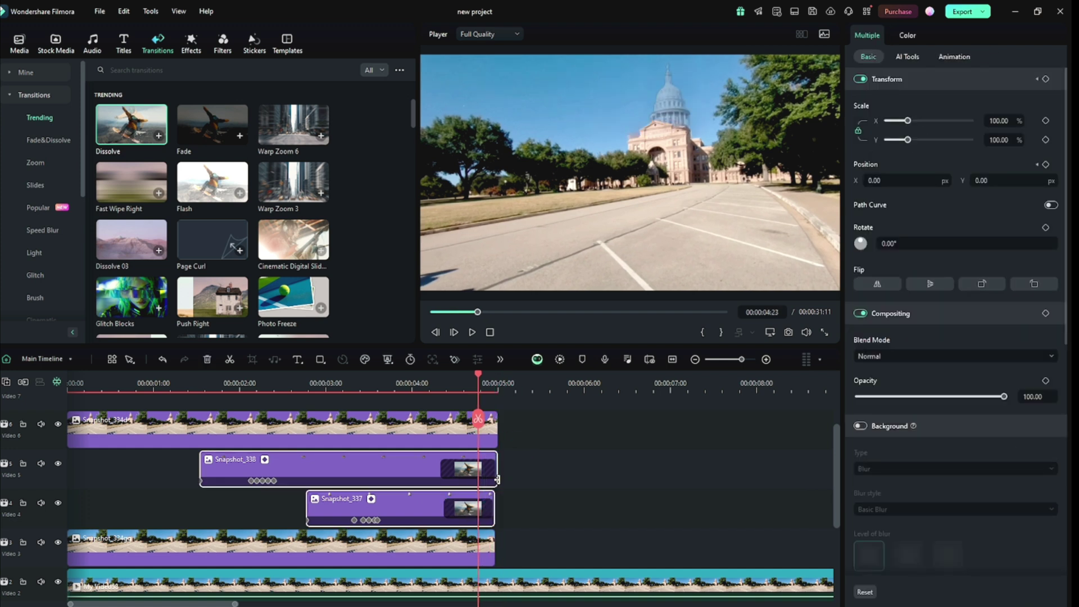
pyautogui.moveTo(497, 479); pyautogui.dragTo(562, 480)
pyautogui.moveTo(482, 382); pyautogui.dragTo(530, 408)
# Extend Snapshot_334gg to 00:00:05:00 and the Snapshot_334d clip on Video 6 to match Snapshot_338's end.
pyautogui.click(490, 550)
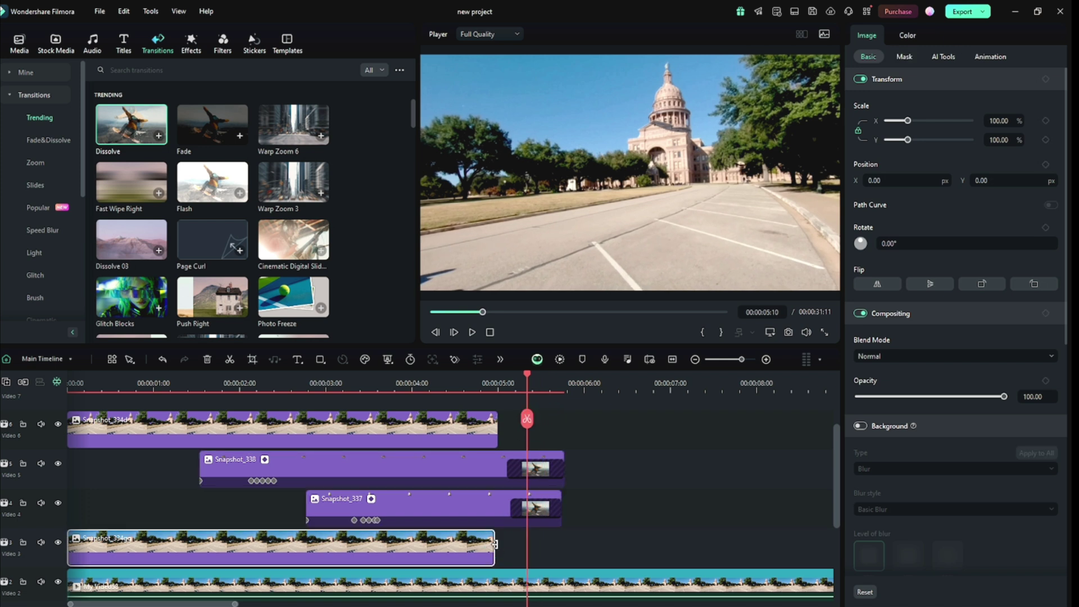
pyautogui.moveTo(494, 544)
pyautogui.mouseDown()
pyautogui.moveTo(558, 537)
pyautogui.moveTo(497, 539)
pyautogui.mouseUp()
pyautogui.moveTo(488, 439); pyautogui.dragTo(564, 440)
# Play back the handover from the snapshots to the live footage several times.
pyautogui.moveTo(528, 380); pyautogui.dragTo(604, 380)
pyautogui.click(463, 401)
pyautogui.press('space')
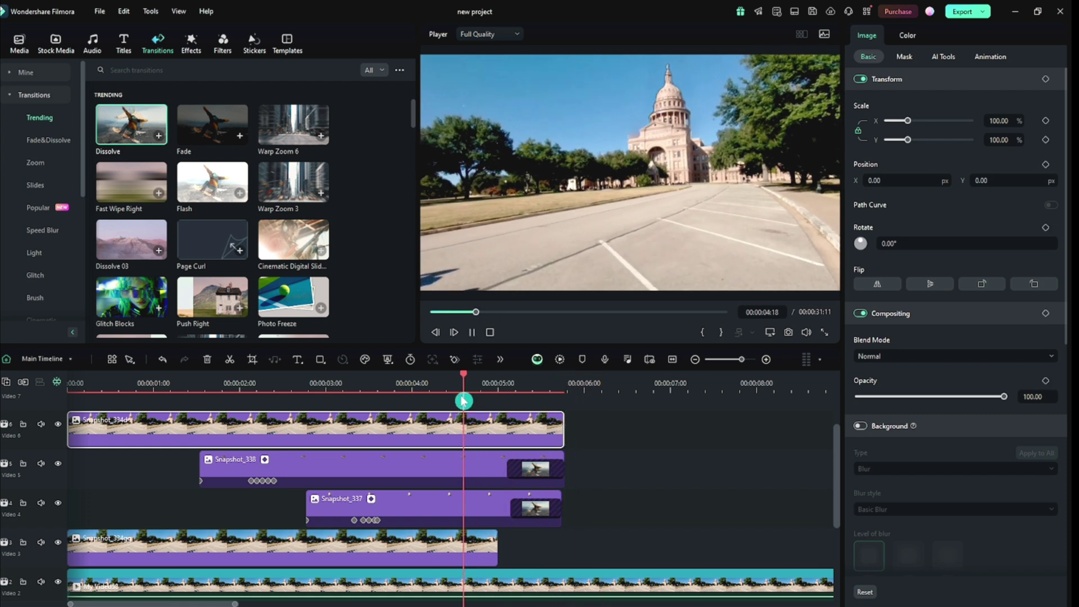
pyautogui.press('space')
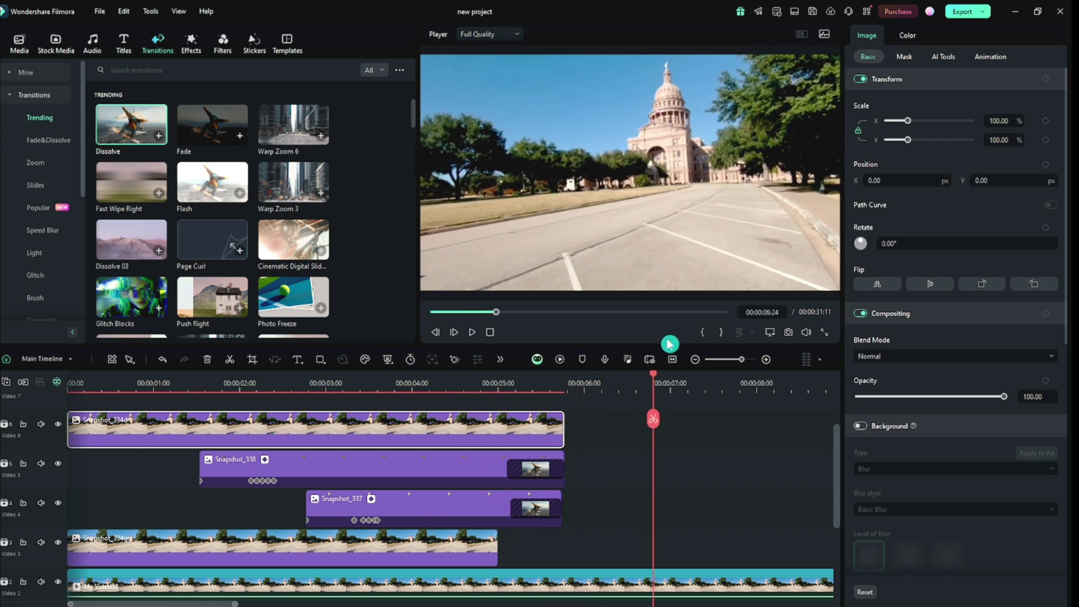
pyautogui.click(375, 383)
pyautogui.press('space')
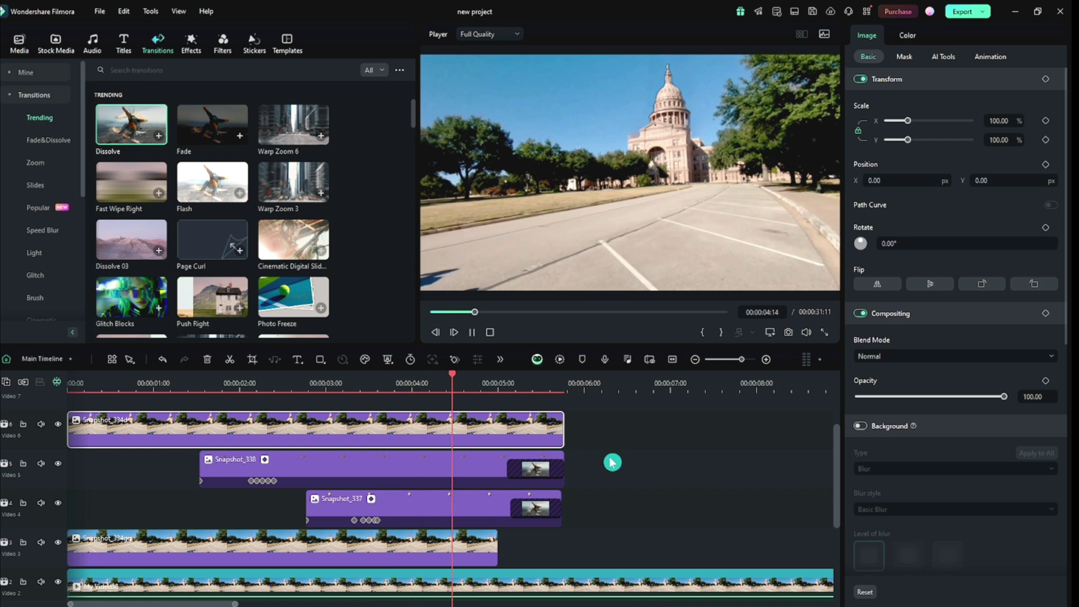
pyautogui.click(448, 386)
pyautogui.press('space')
# Extend Snapshot_334gg to about 00:00:05:09 and add the Dissolve transition to its end.
pyautogui.moveTo(494, 548); pyautogui.dragTo(518, 544)
pyautogui.moveTo(128, 131); pyautogui.dragTo(489, 543)
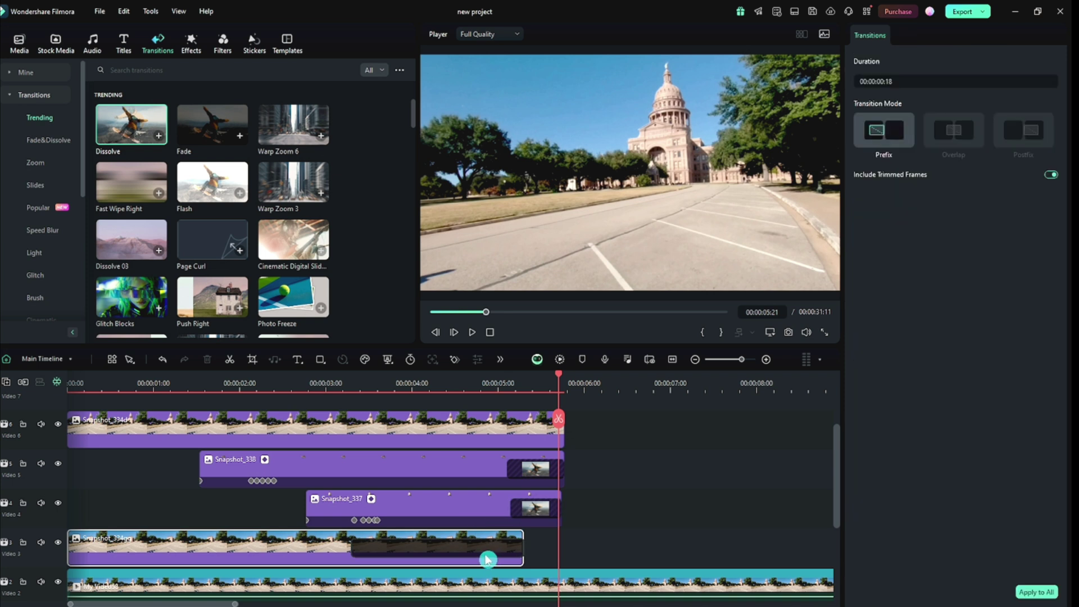
# Shorten the Dissolve at the end of Snapshot_334gg to 00:00:00:18 and scrub back to before it starts.
pyautogui.click(472, 387)
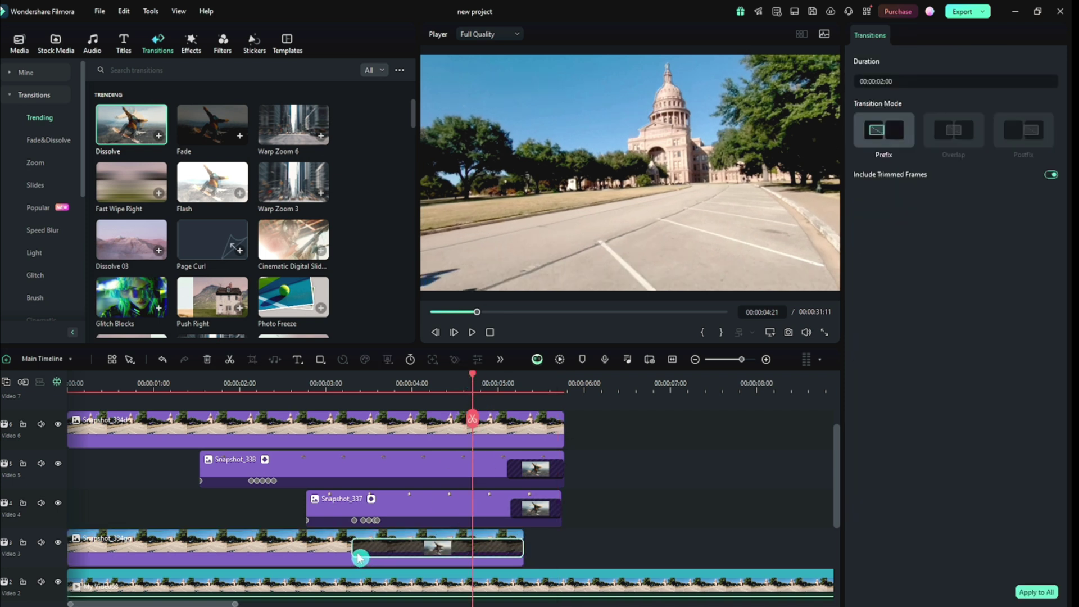
pyautogui.moveTo(355, 553); pyautogui.dragTo(475, 548)
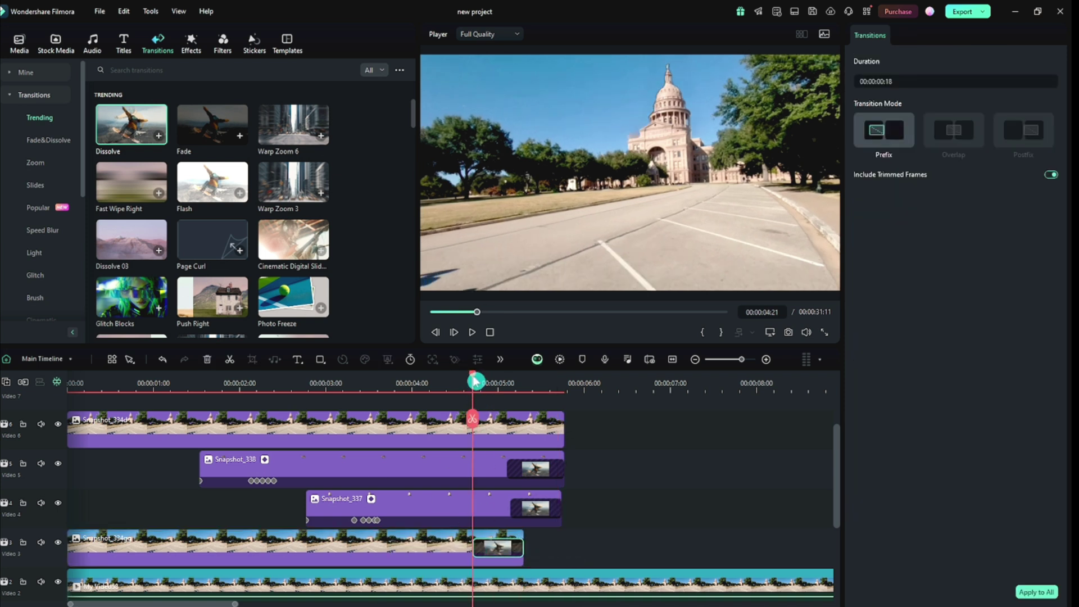
pyautogui.moveTo(475, 382); pyautogui.dragTo(444, 386)
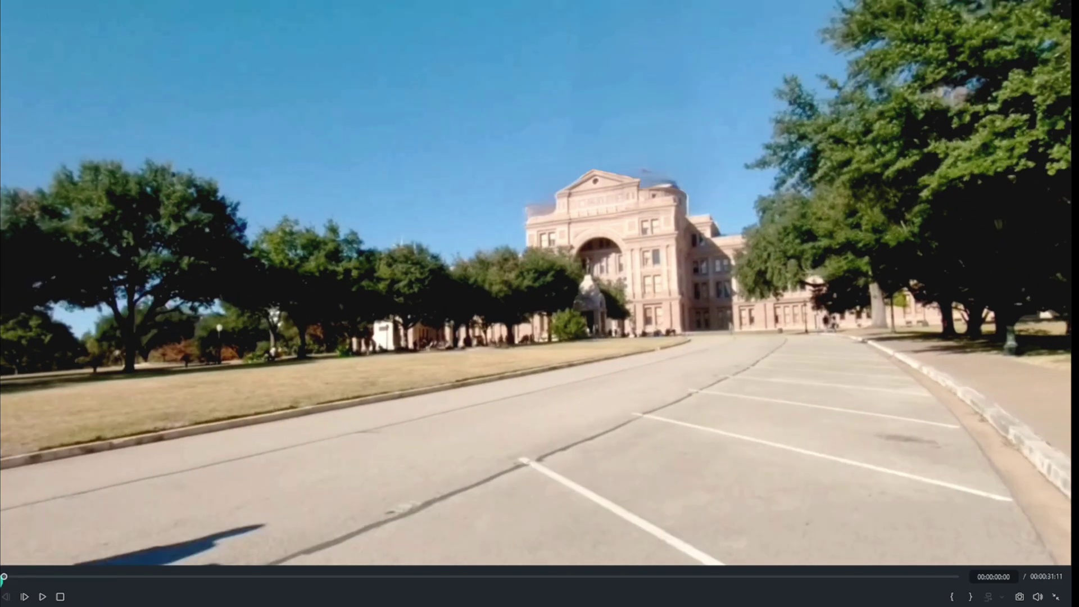